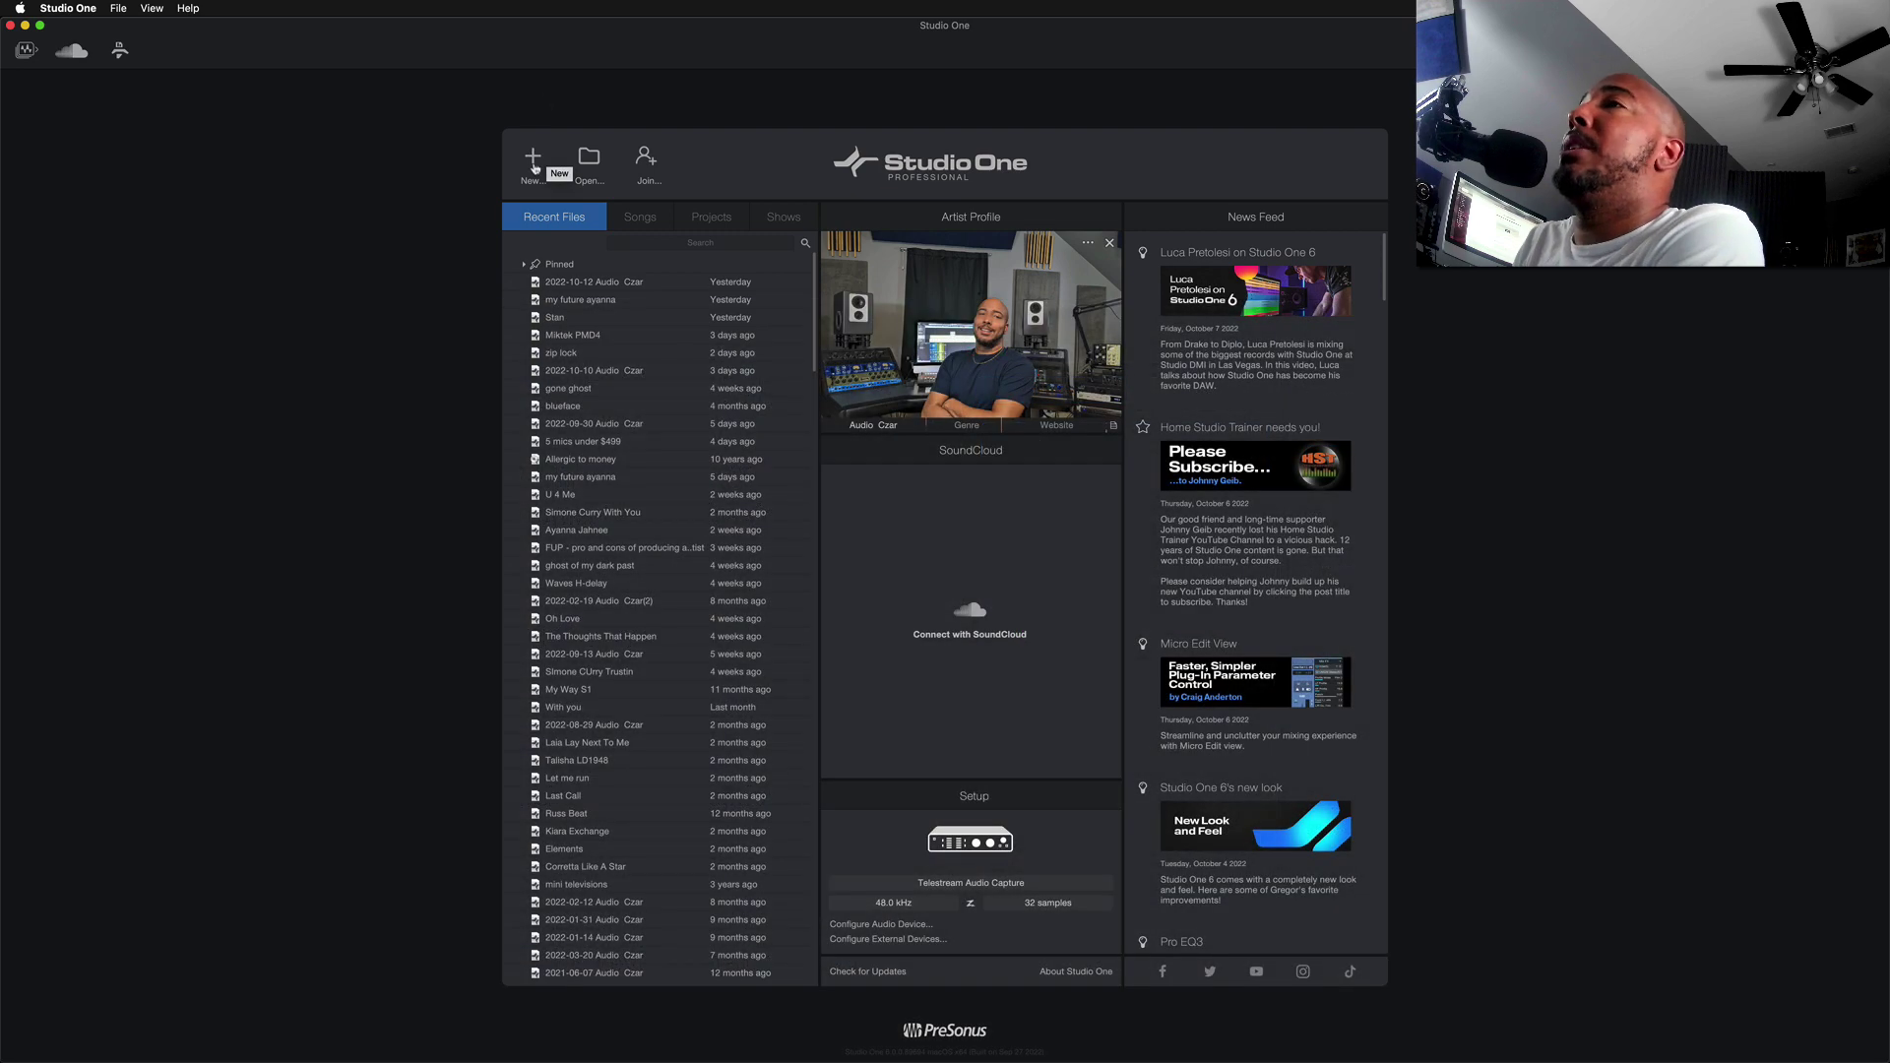
# Start a new song from the built-in PreSonus Interfaces template set for the AudioBox 1818 VSL.
pyautogui.click(533, 167)
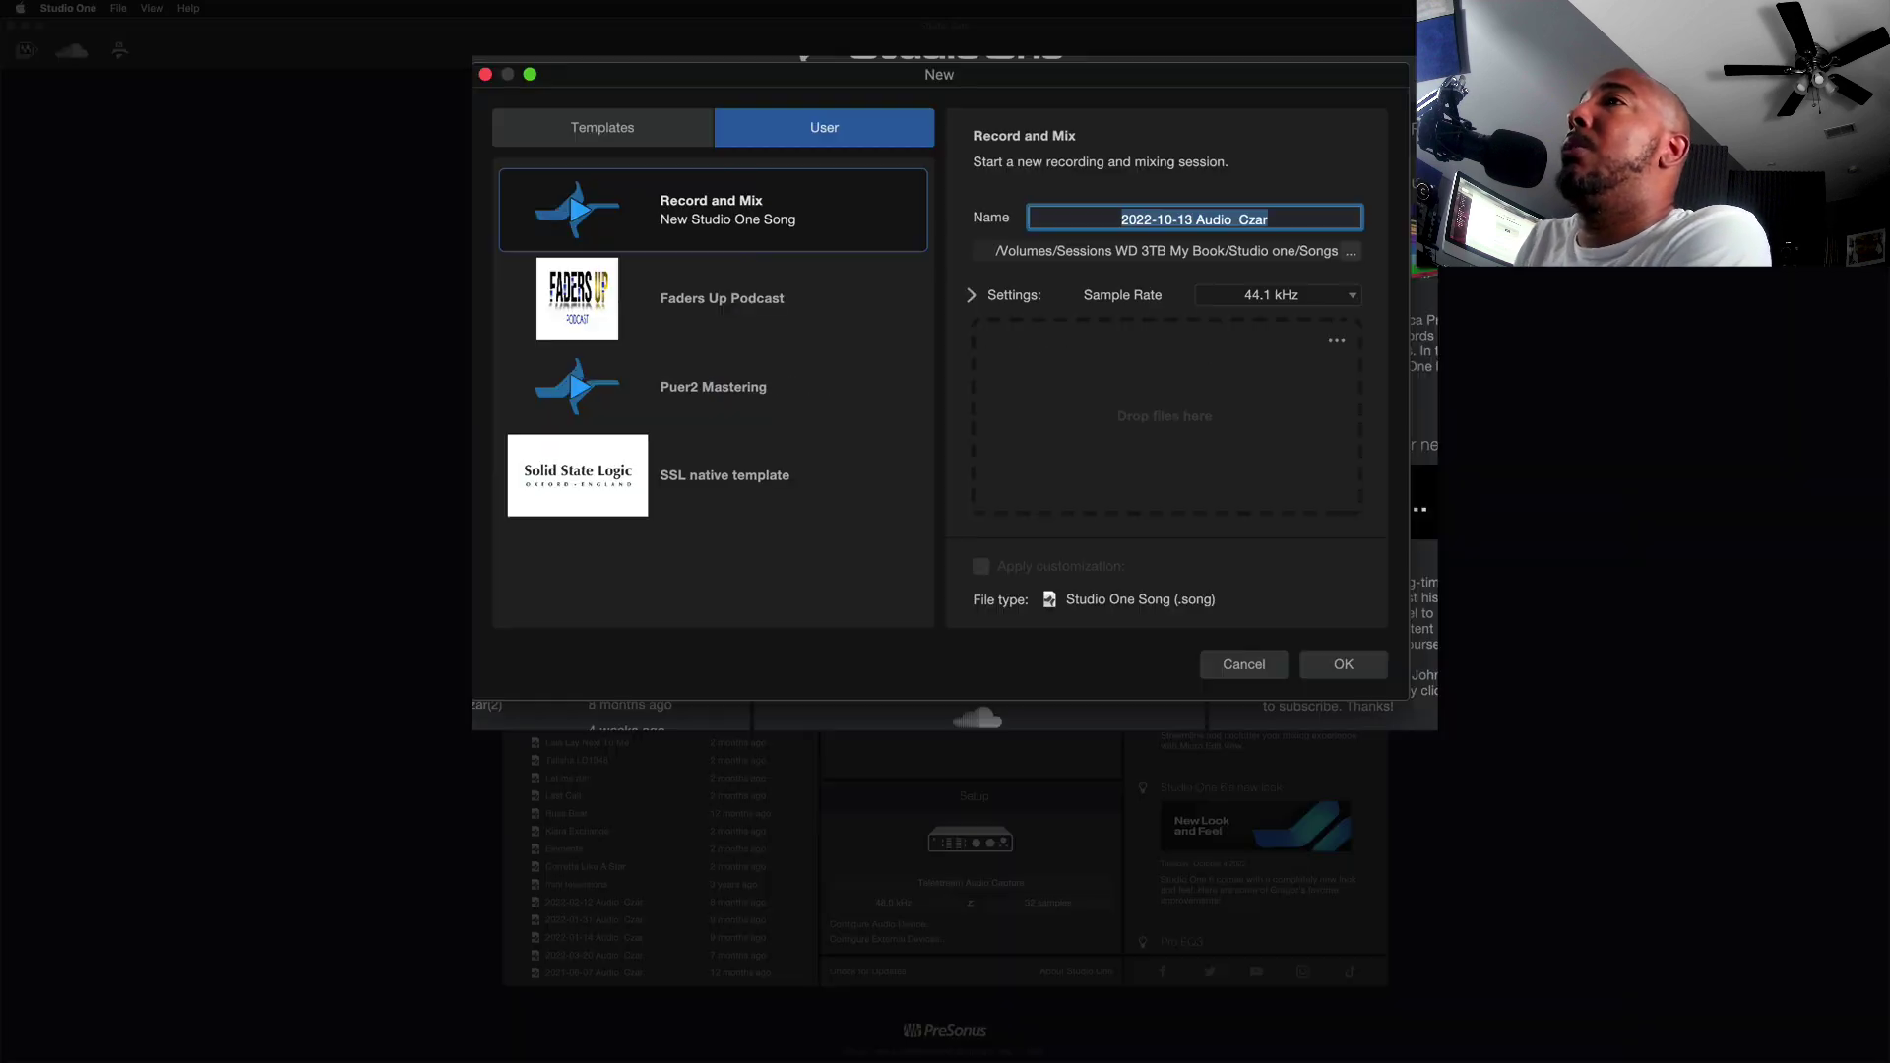
pyautogui.click(619, 119)
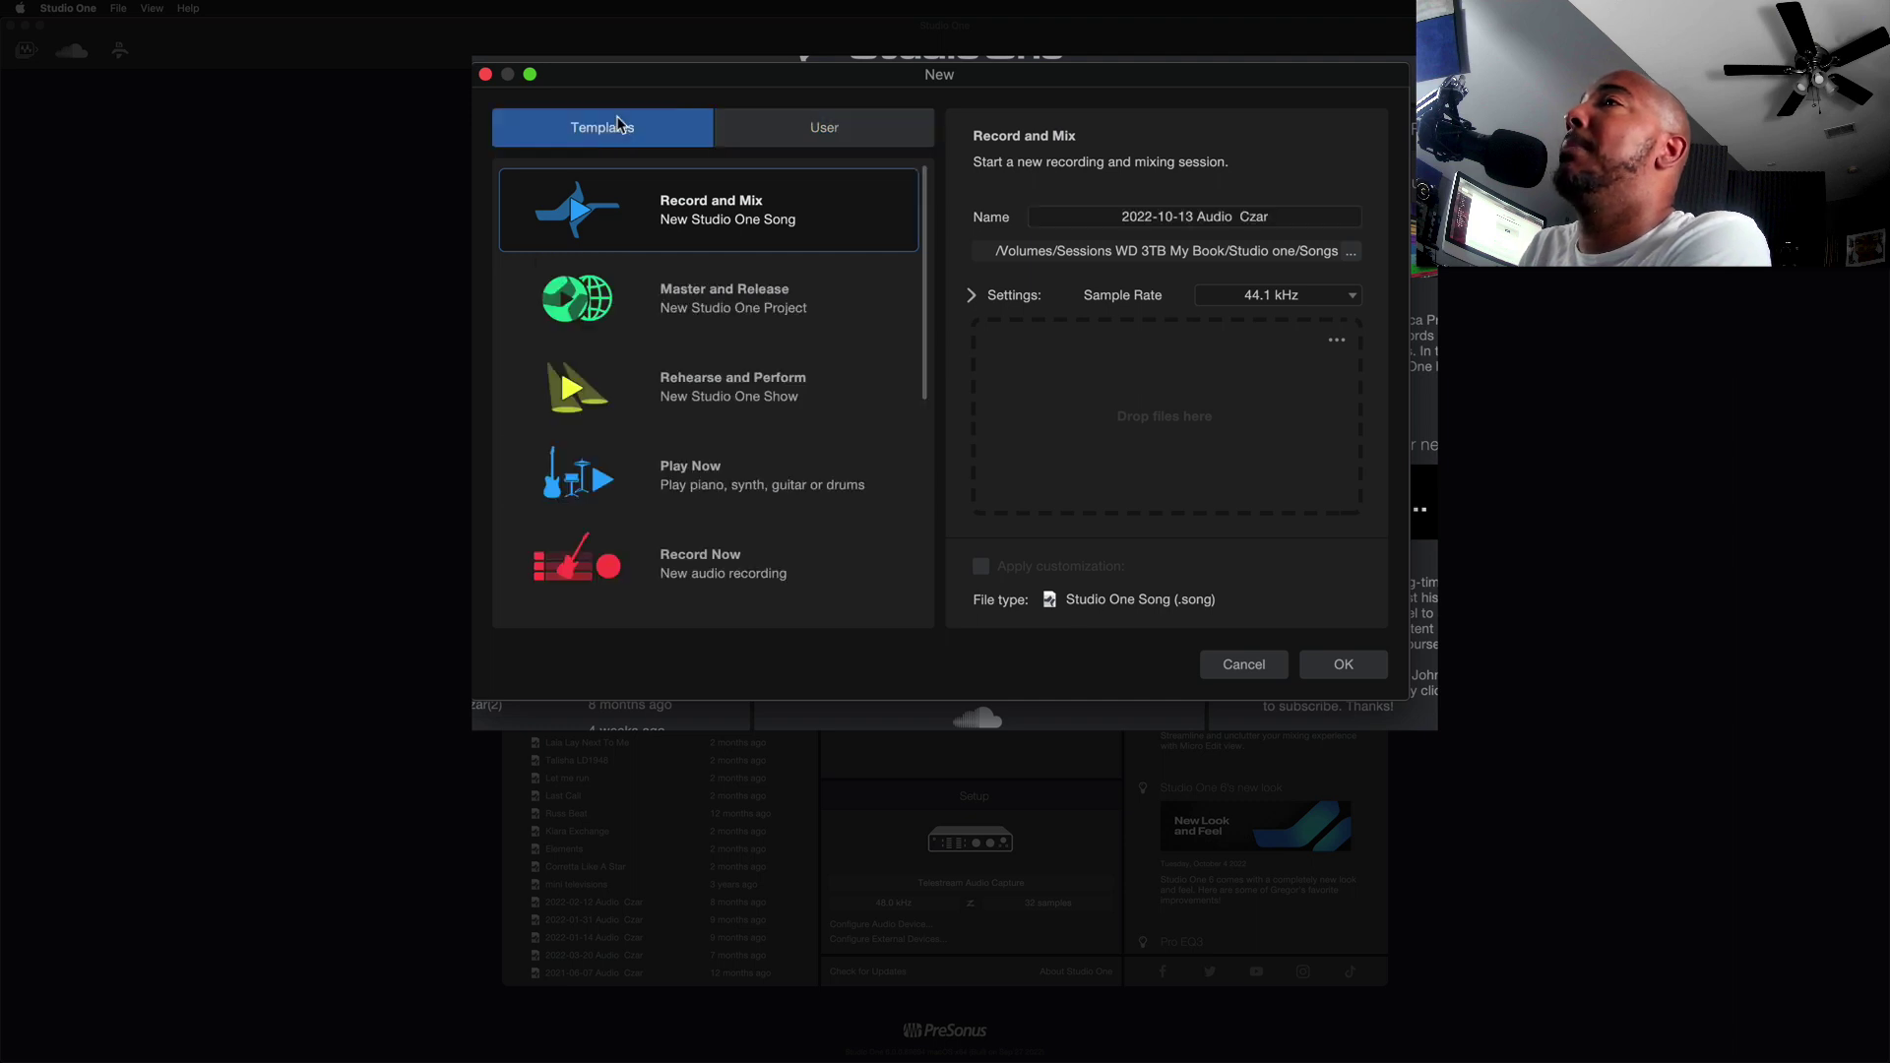
pyautogui.click(835, 126)
pyautogui.click(655, 134)
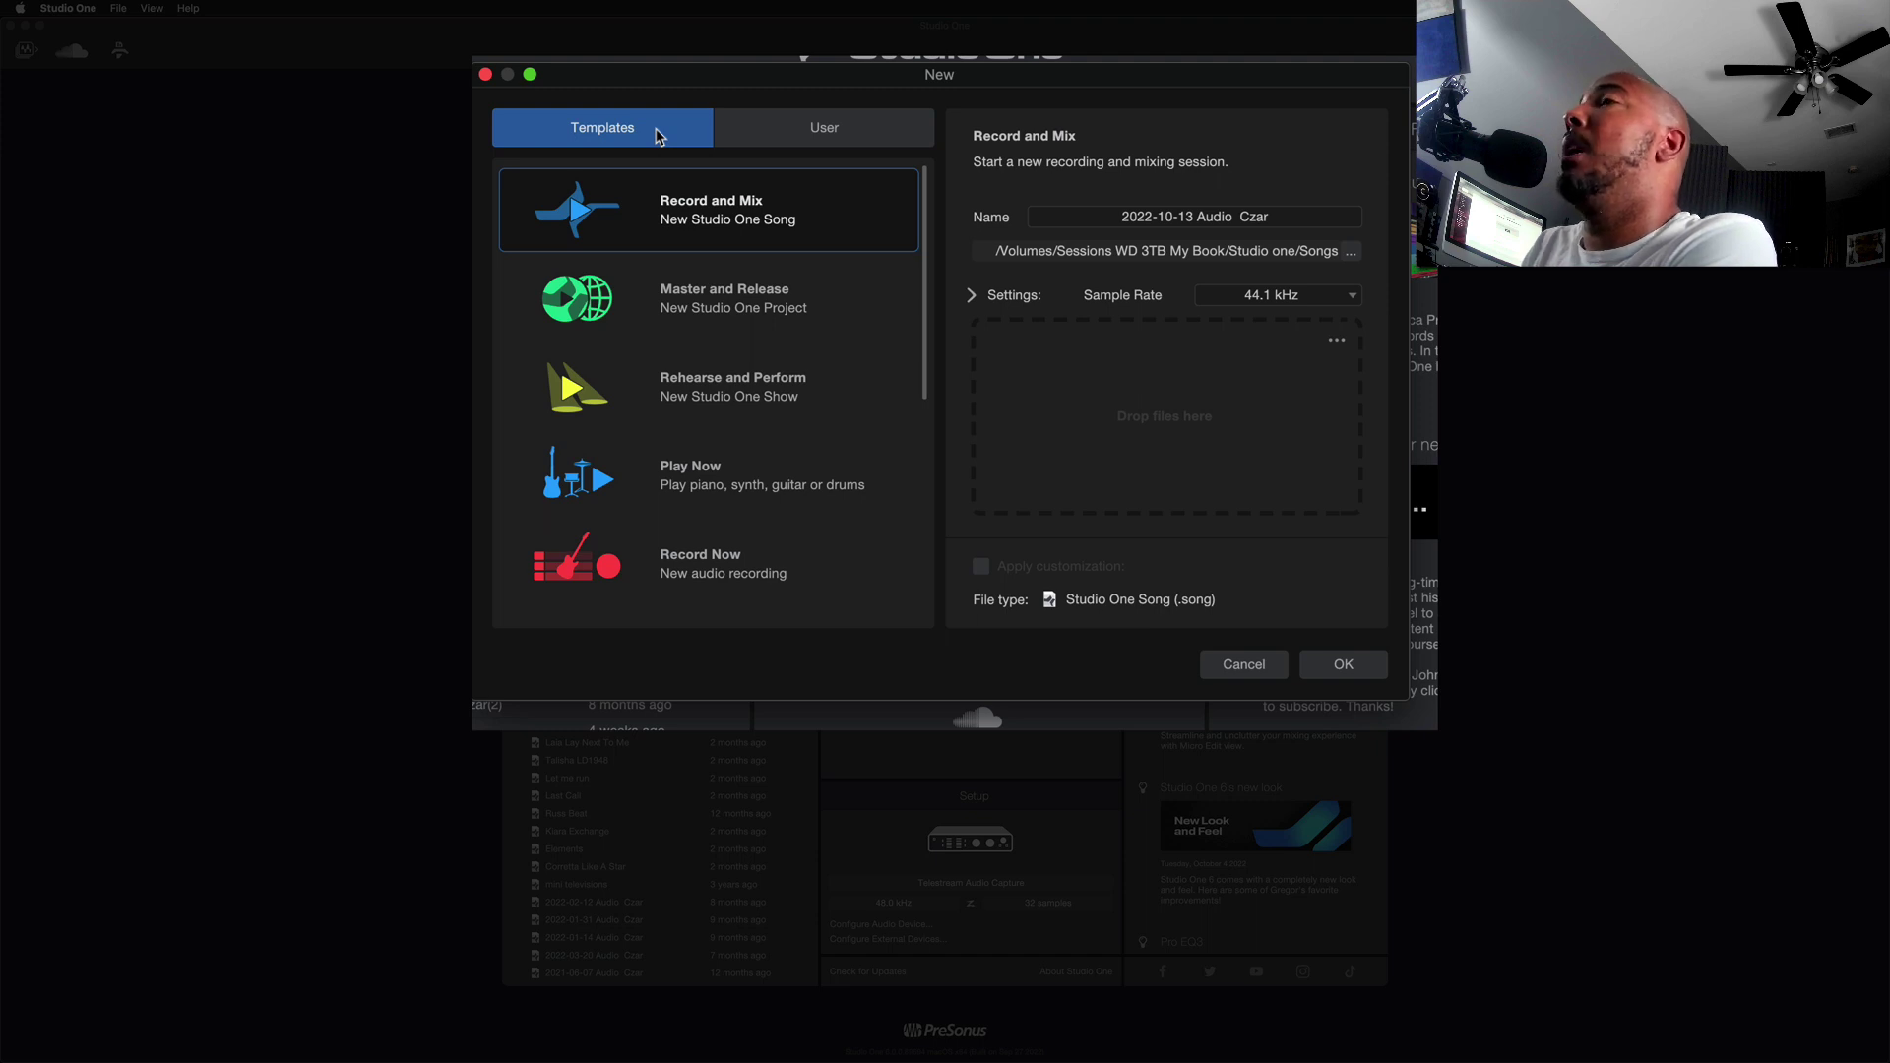
pyautogui.scroll(-5, 673, 280)
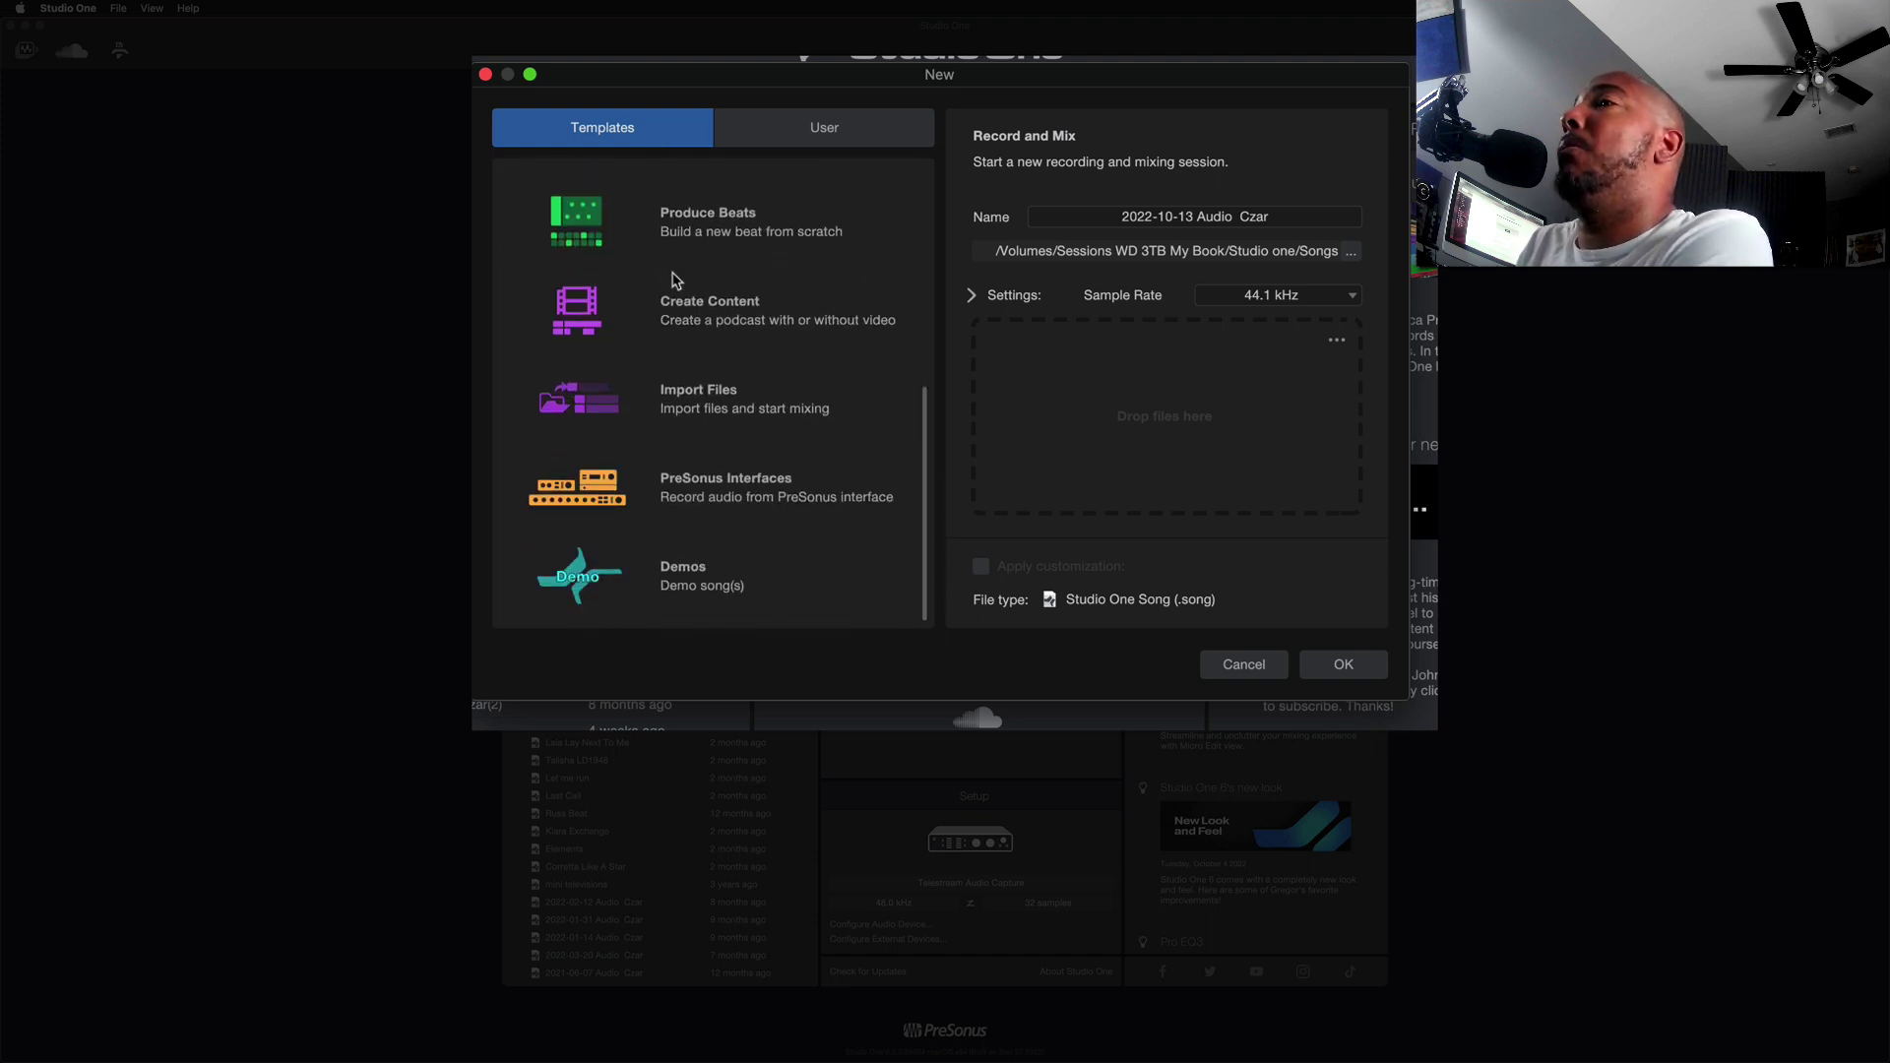
pyautogui.click(715, 494)
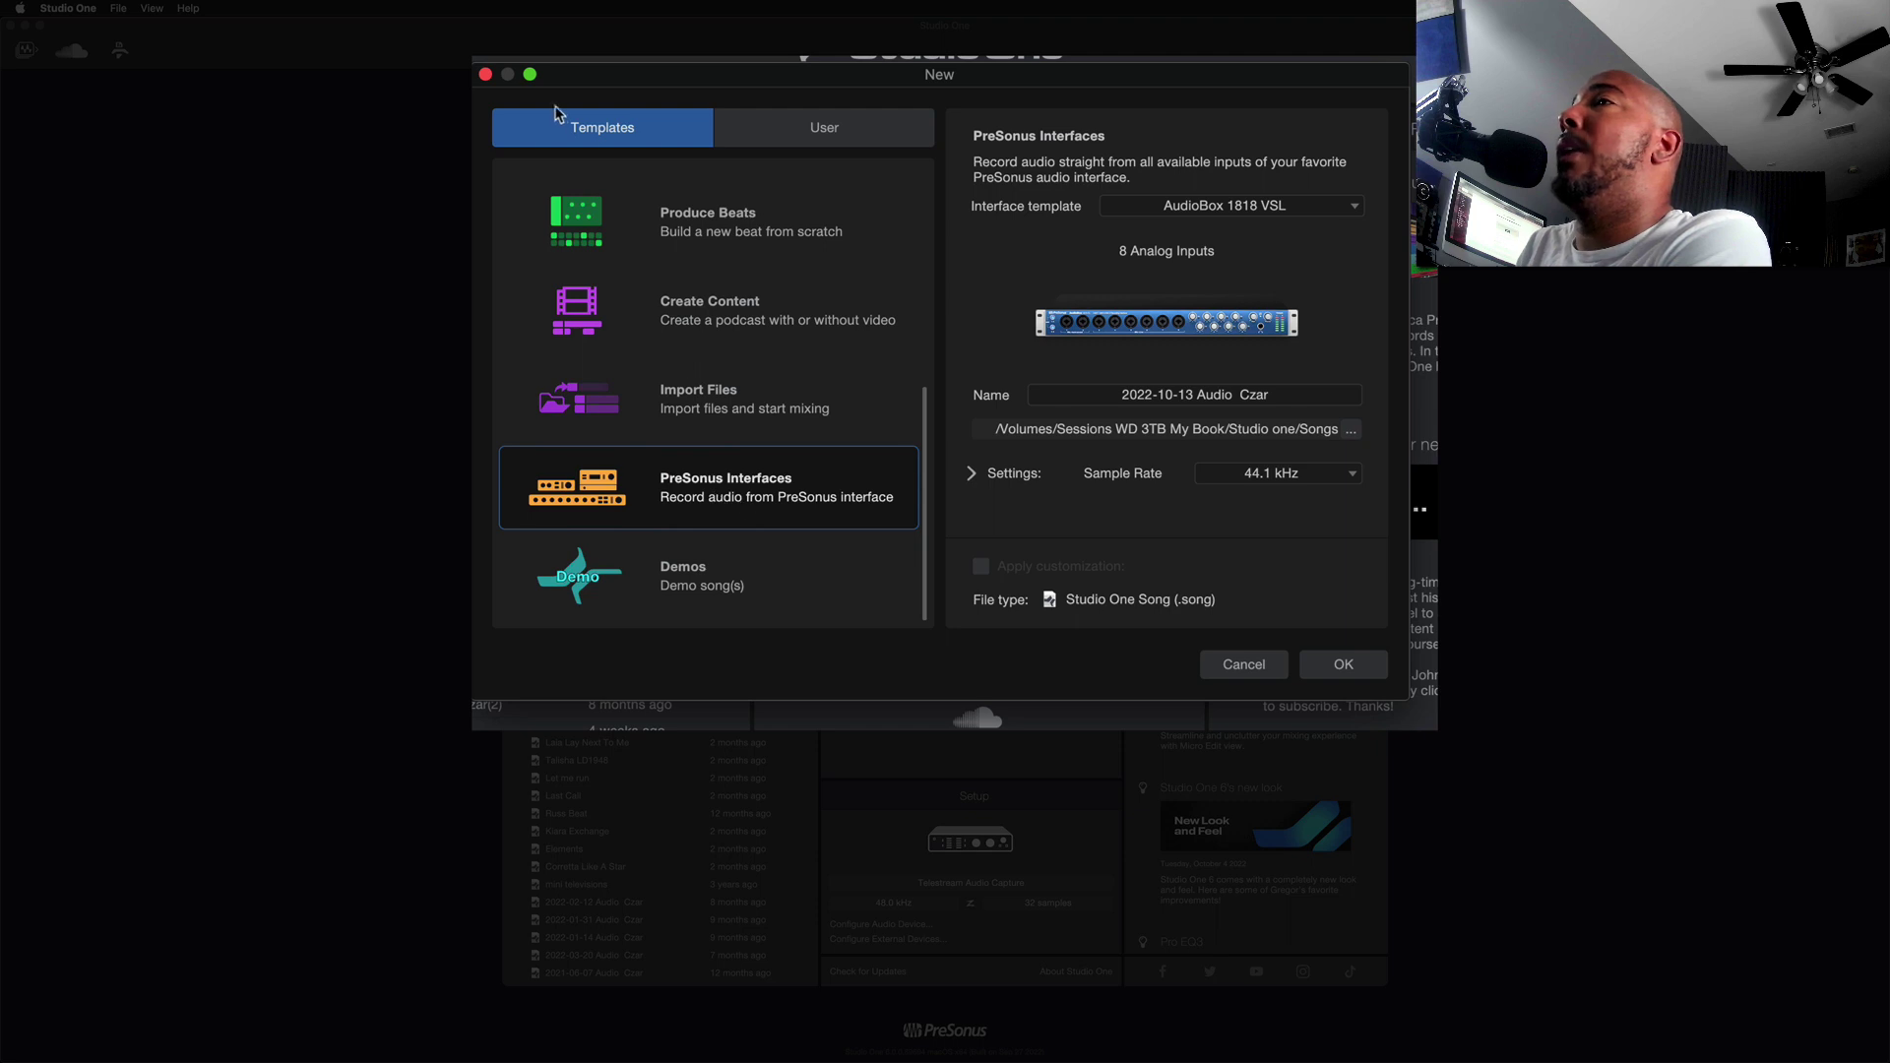
pyautogui.scroll(5, 729, 488)
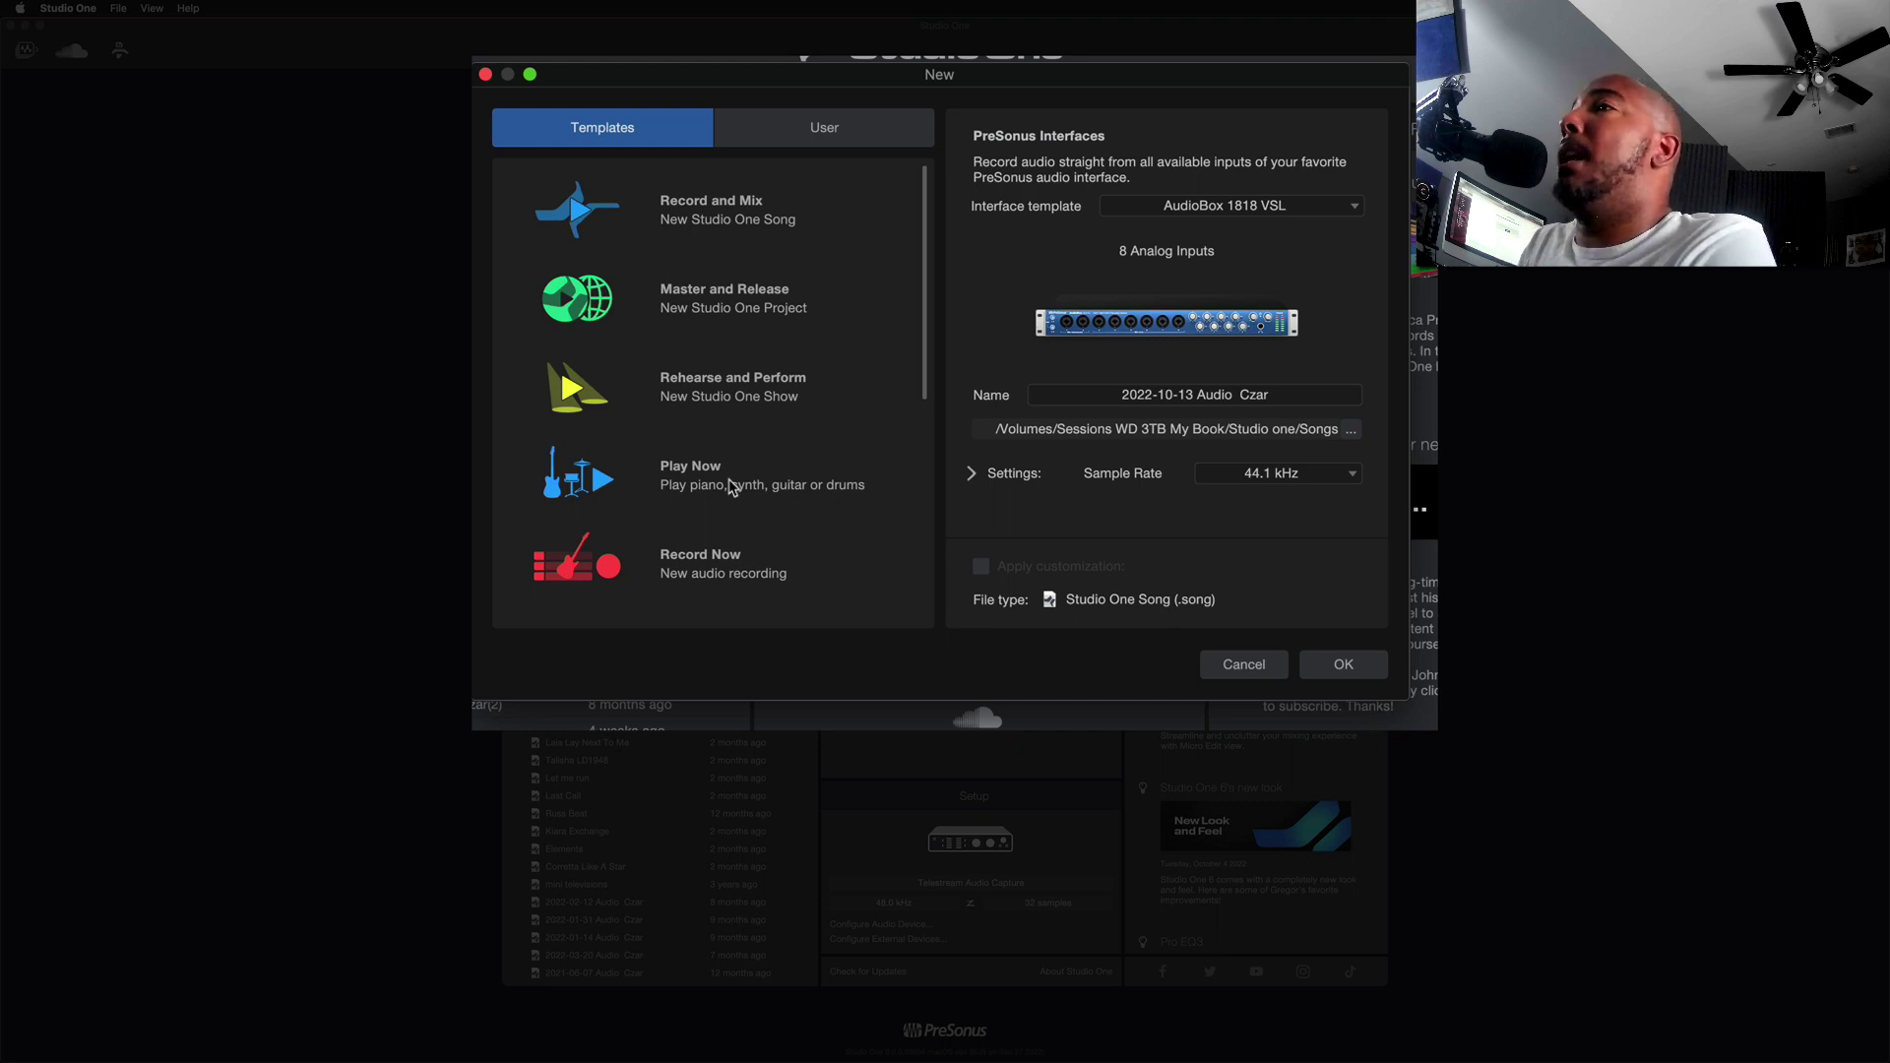
pyautogui.click(733, 485)
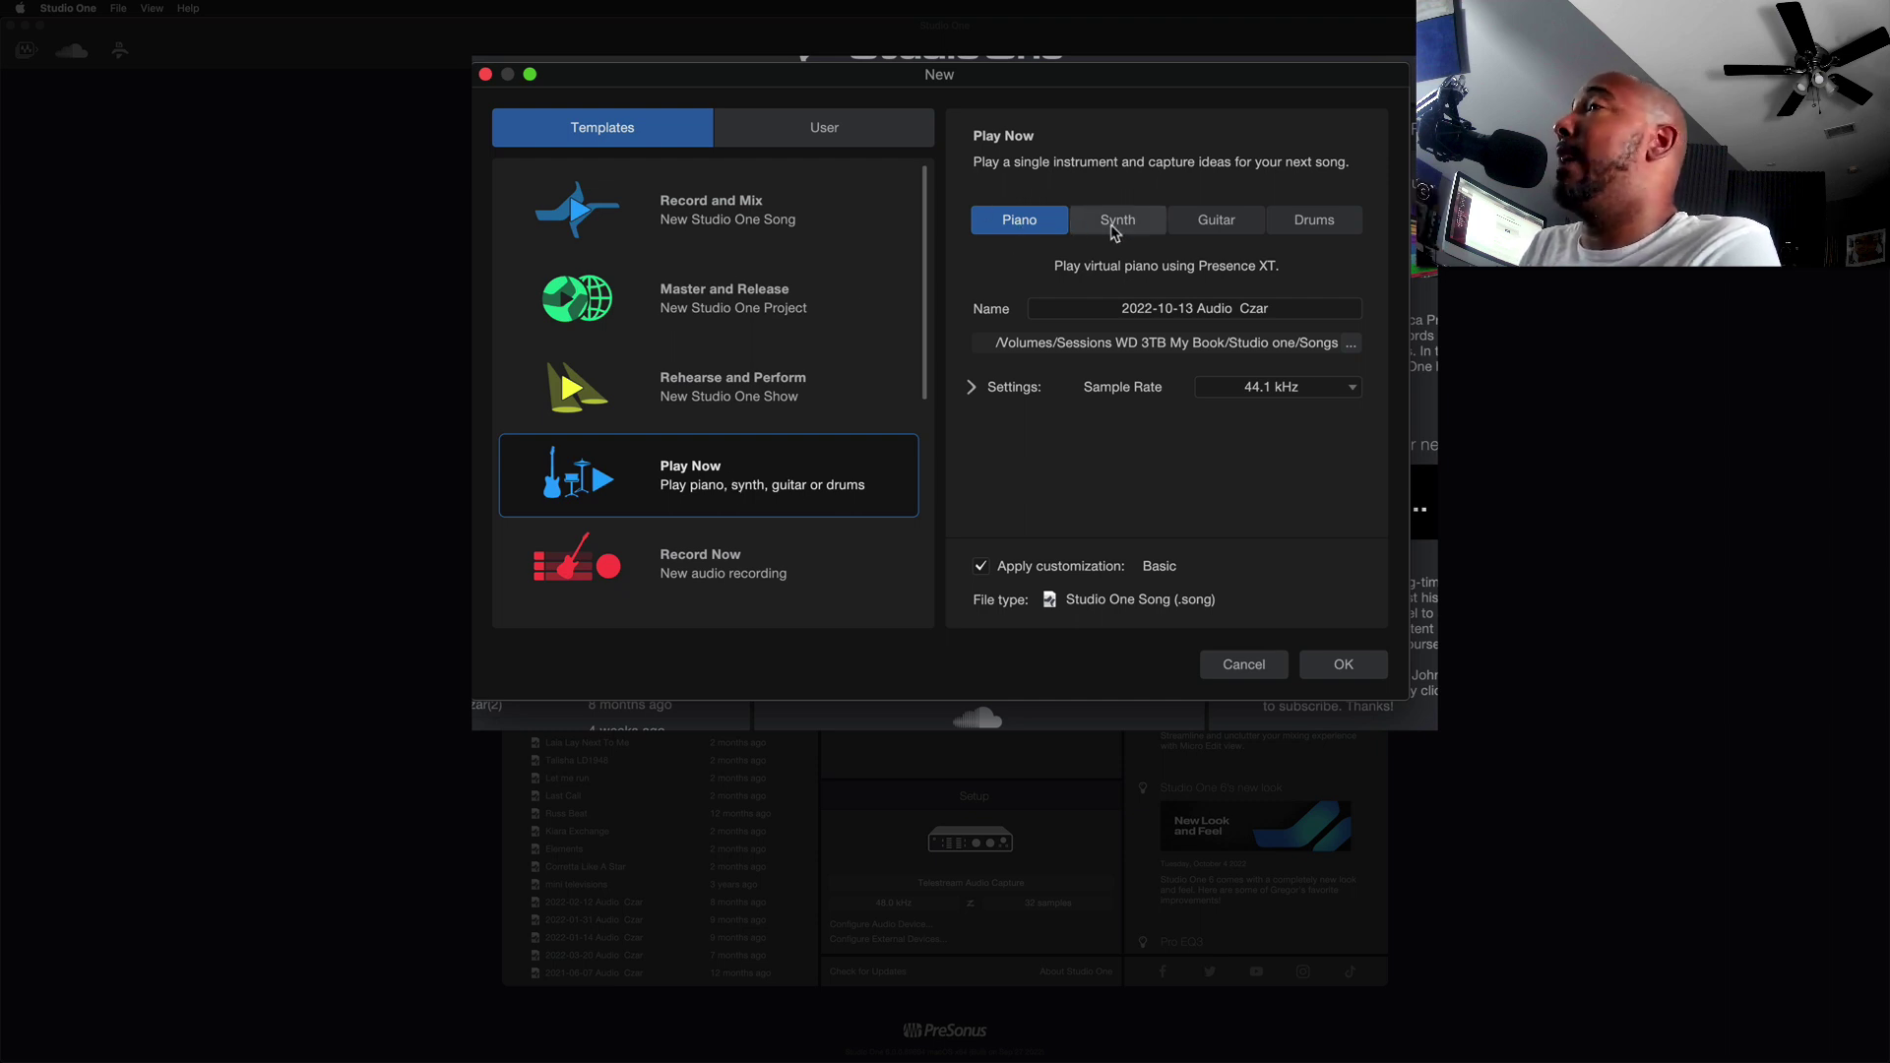
pyautogui.click(1109, 238)
pyautogui.click(1220, 232)
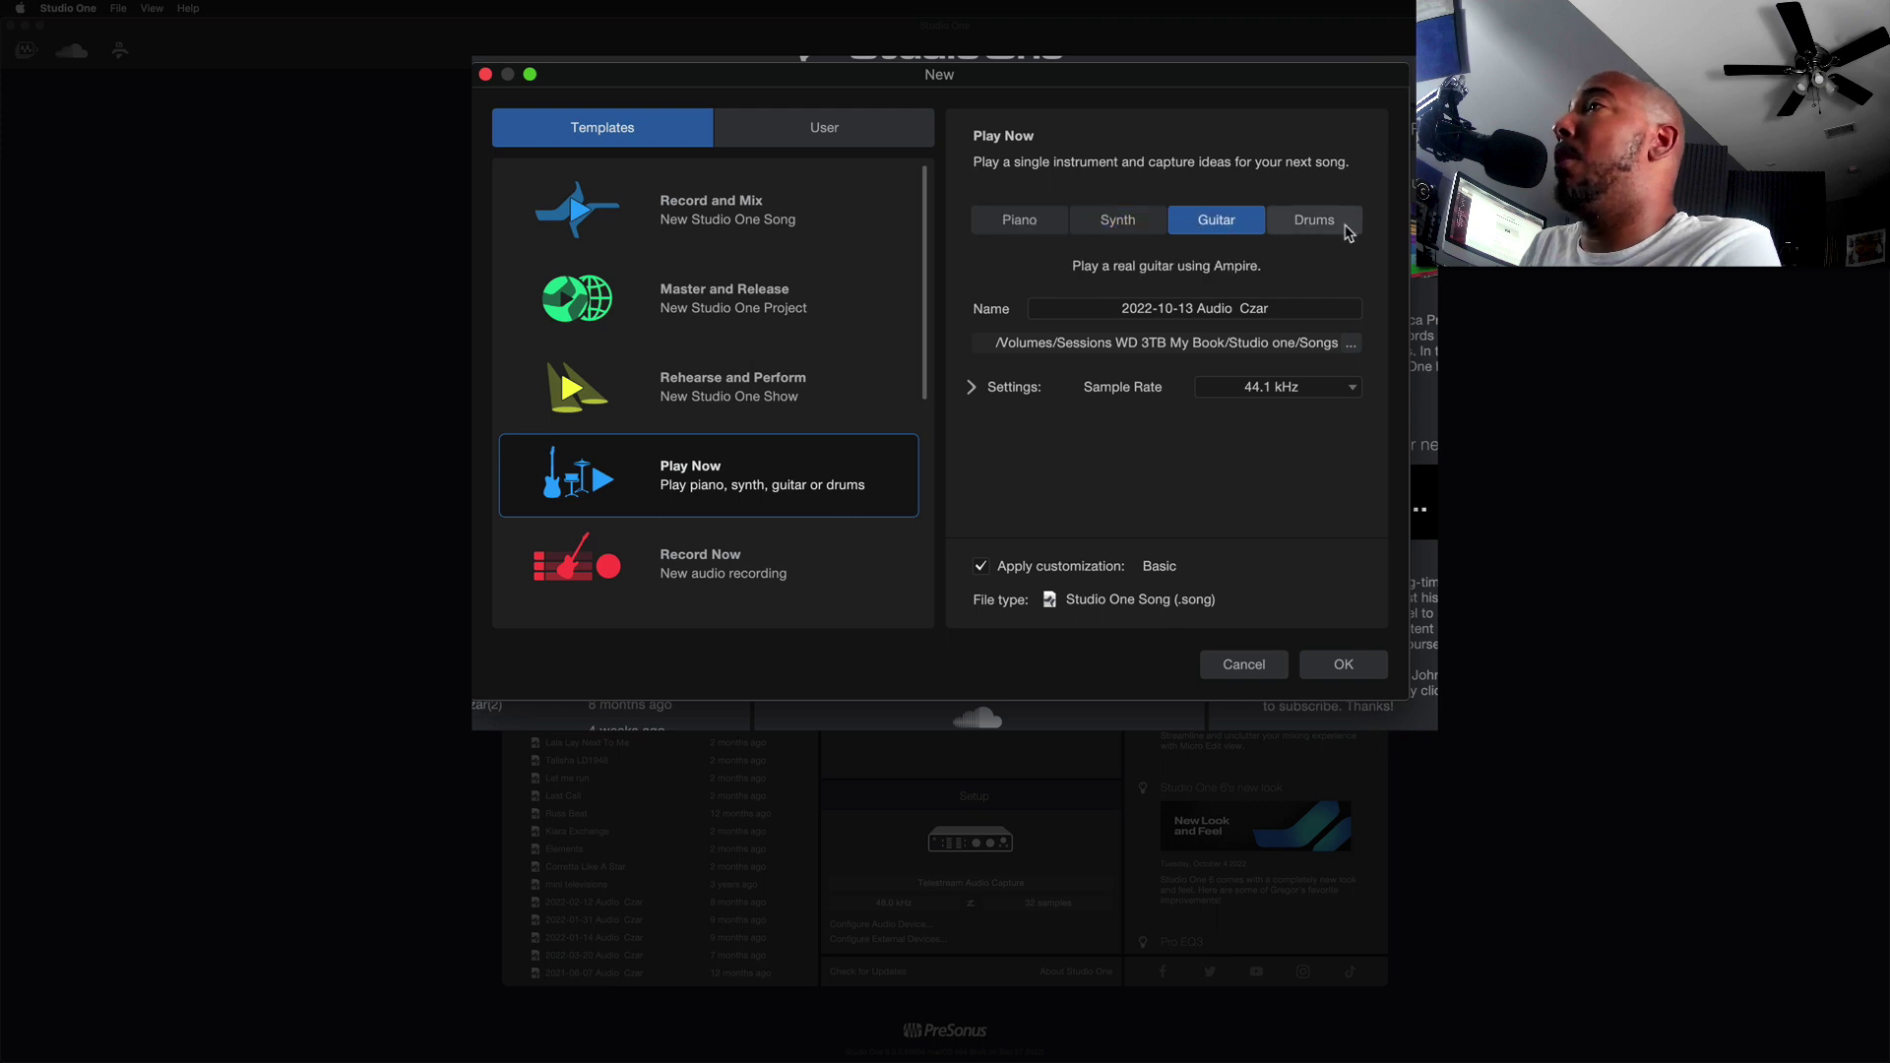
pyautogui.click(1344, 232)
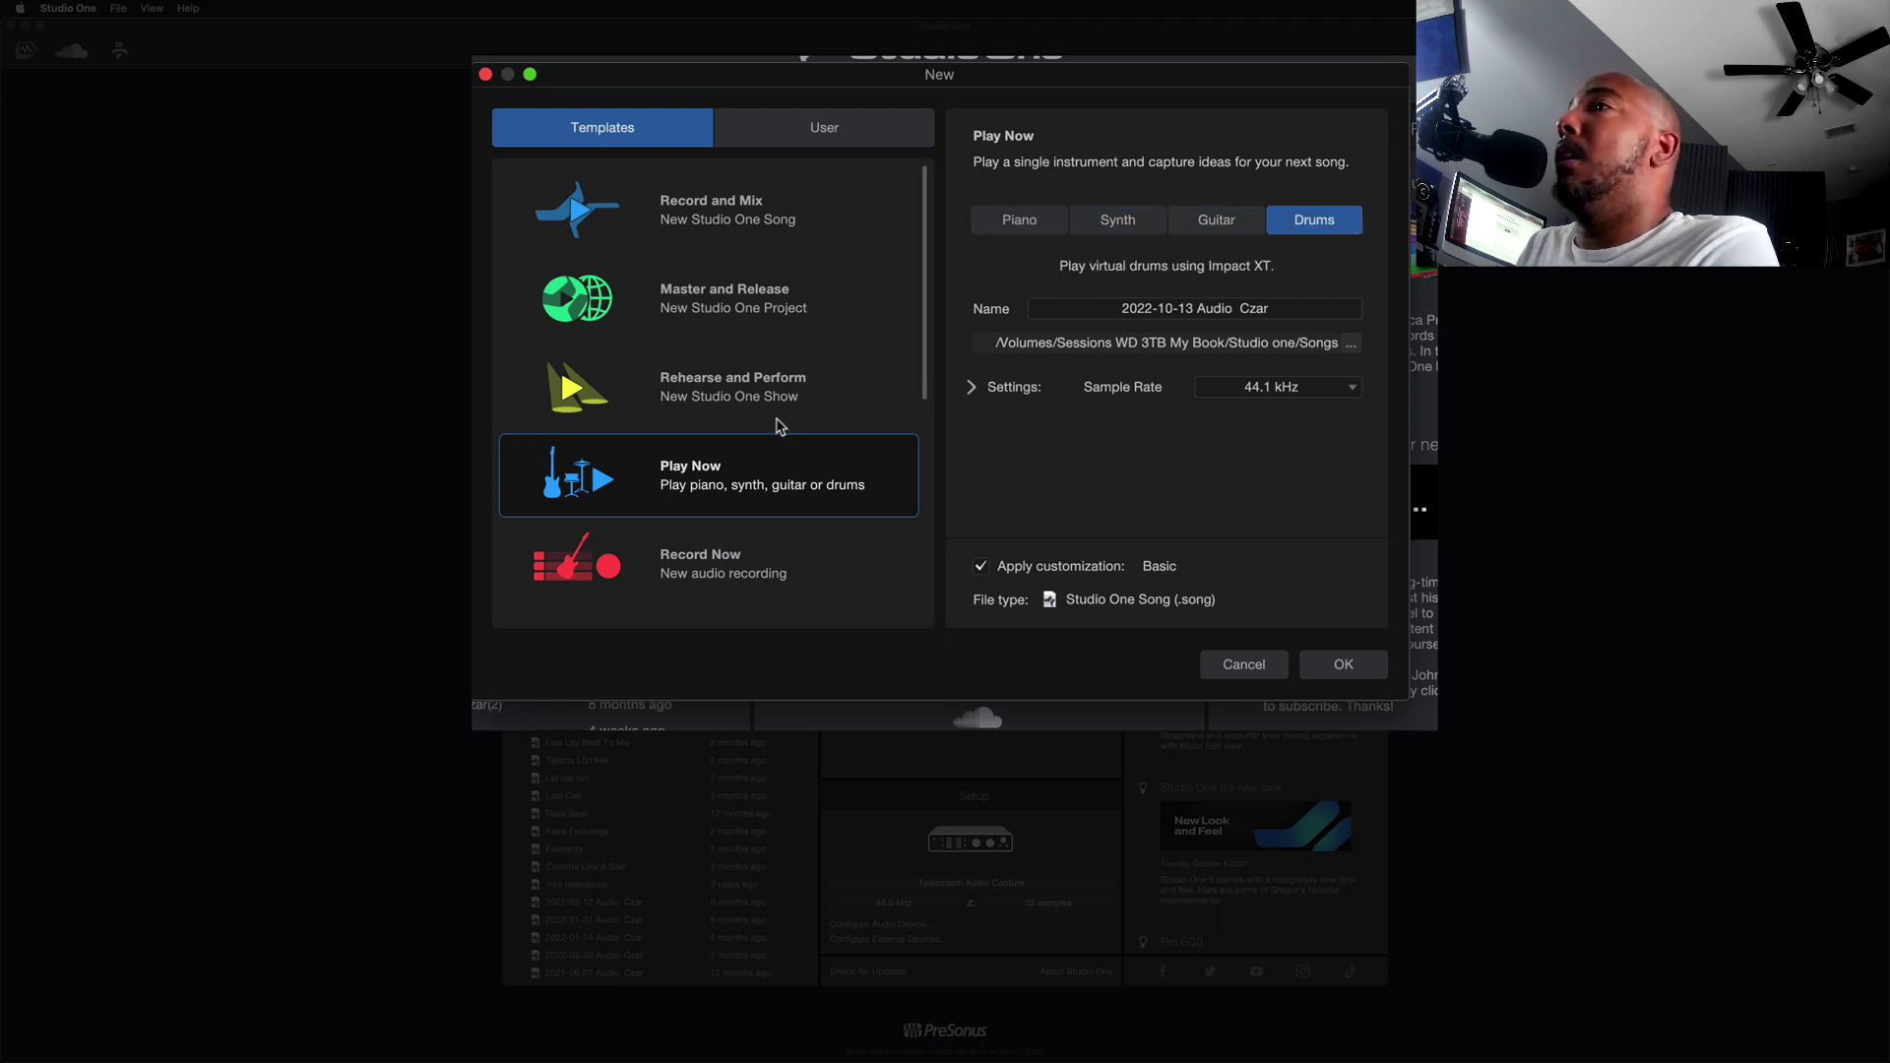
pyautogui.scroll(-3, 778, 425)
pyautogui.click(781, 443)
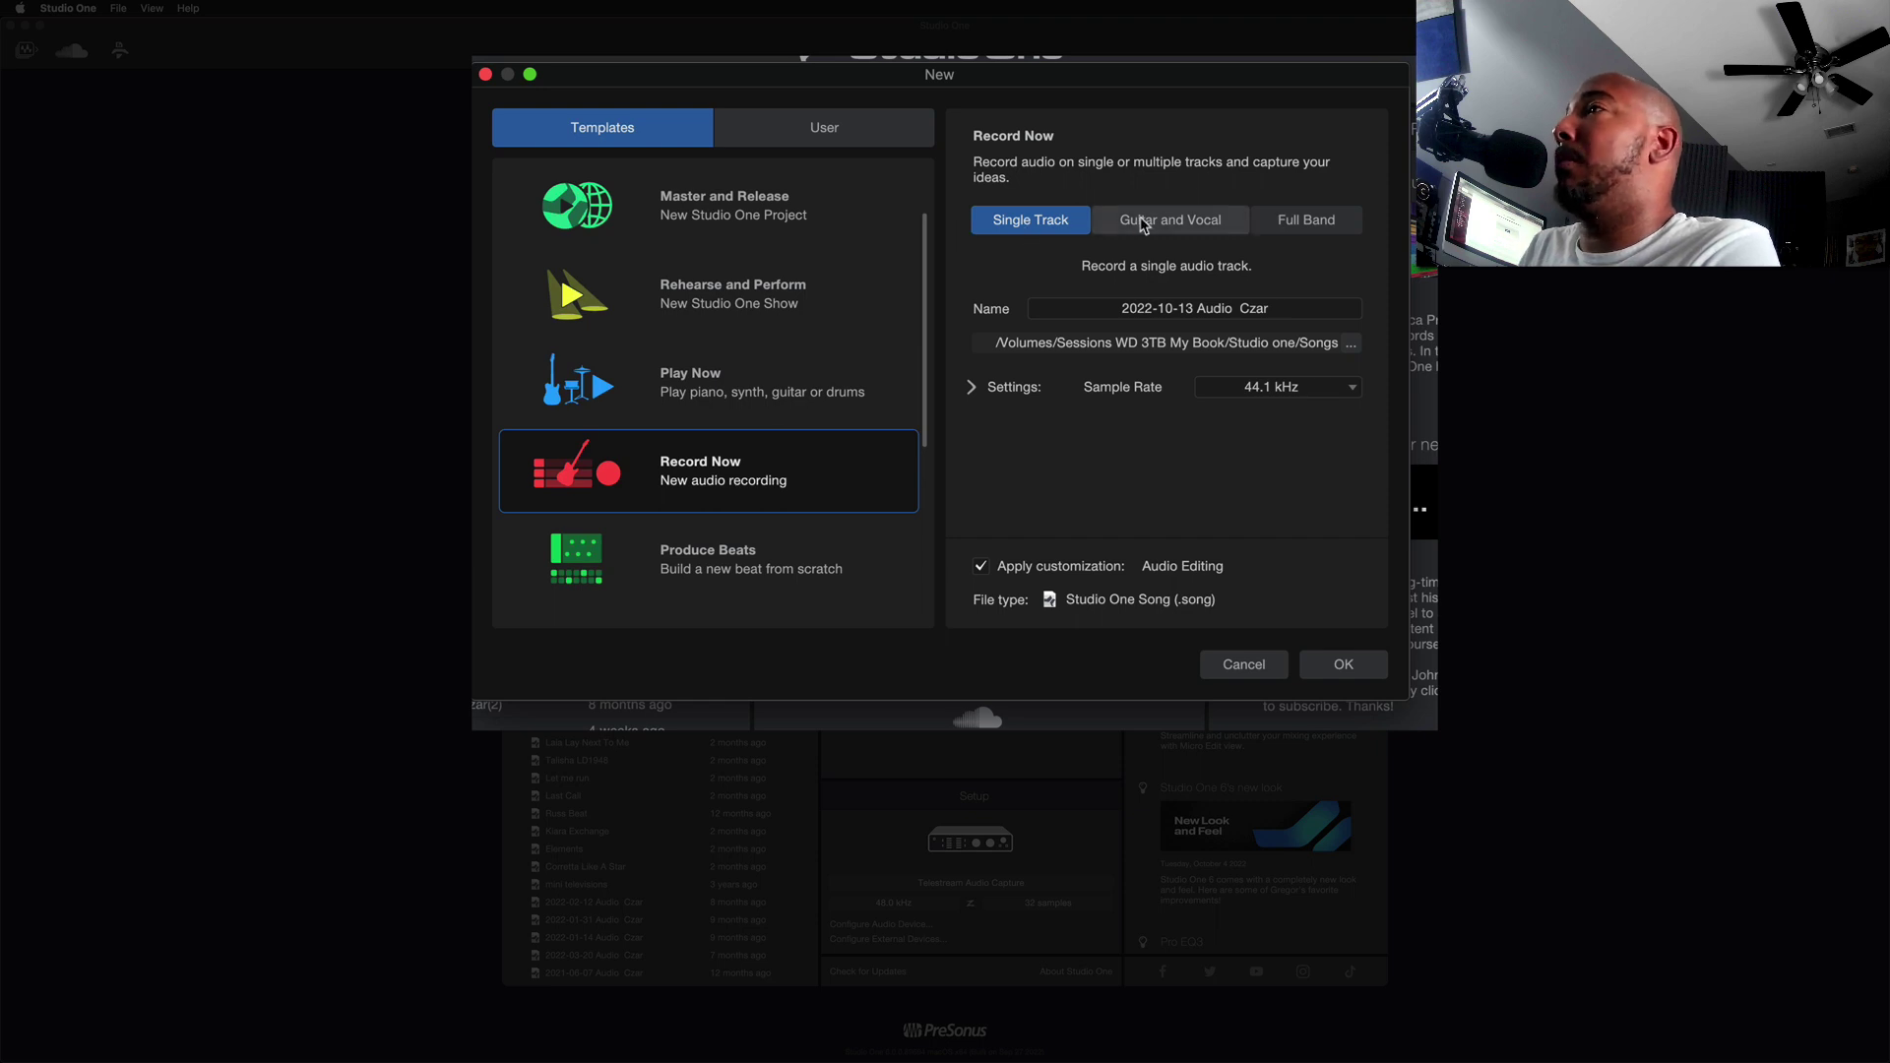
pyautogui.scroll(-3, 766, 463)
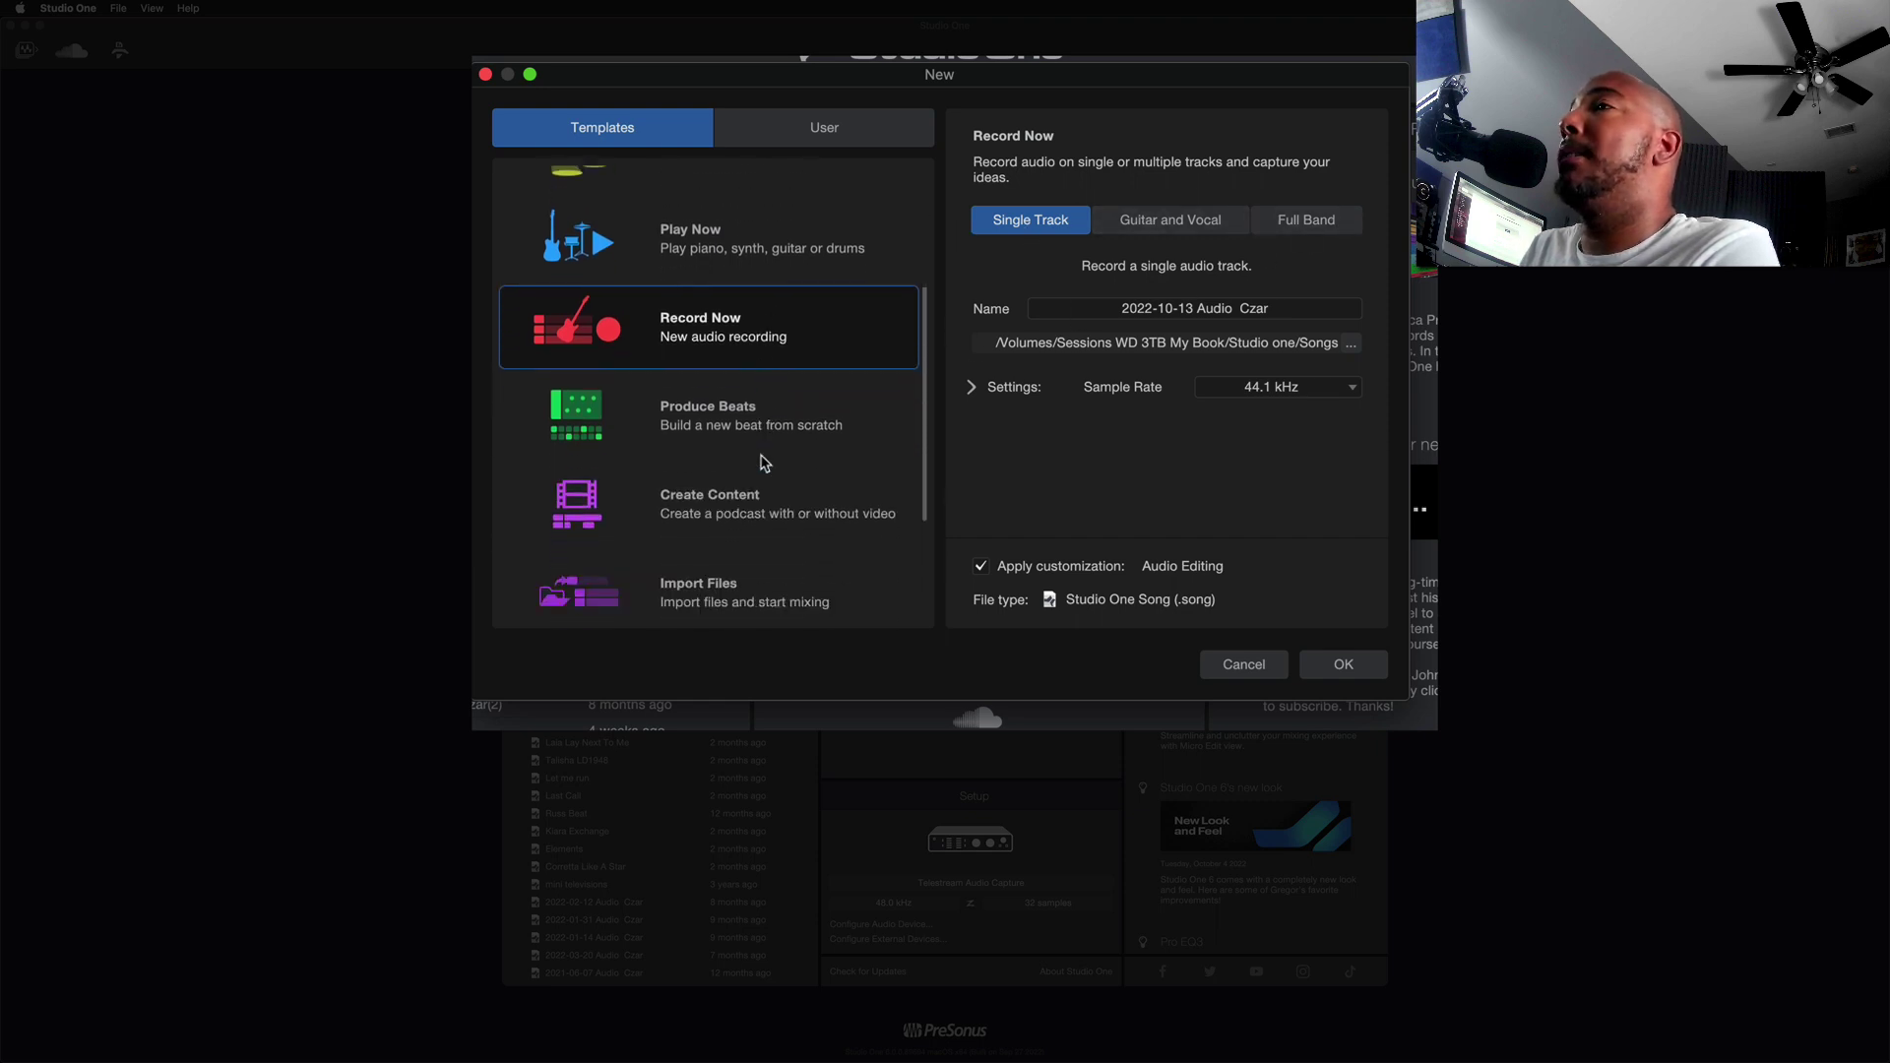
pyautogui.scroll(-2, 766, 462)
pyautogui.click(793, 370)
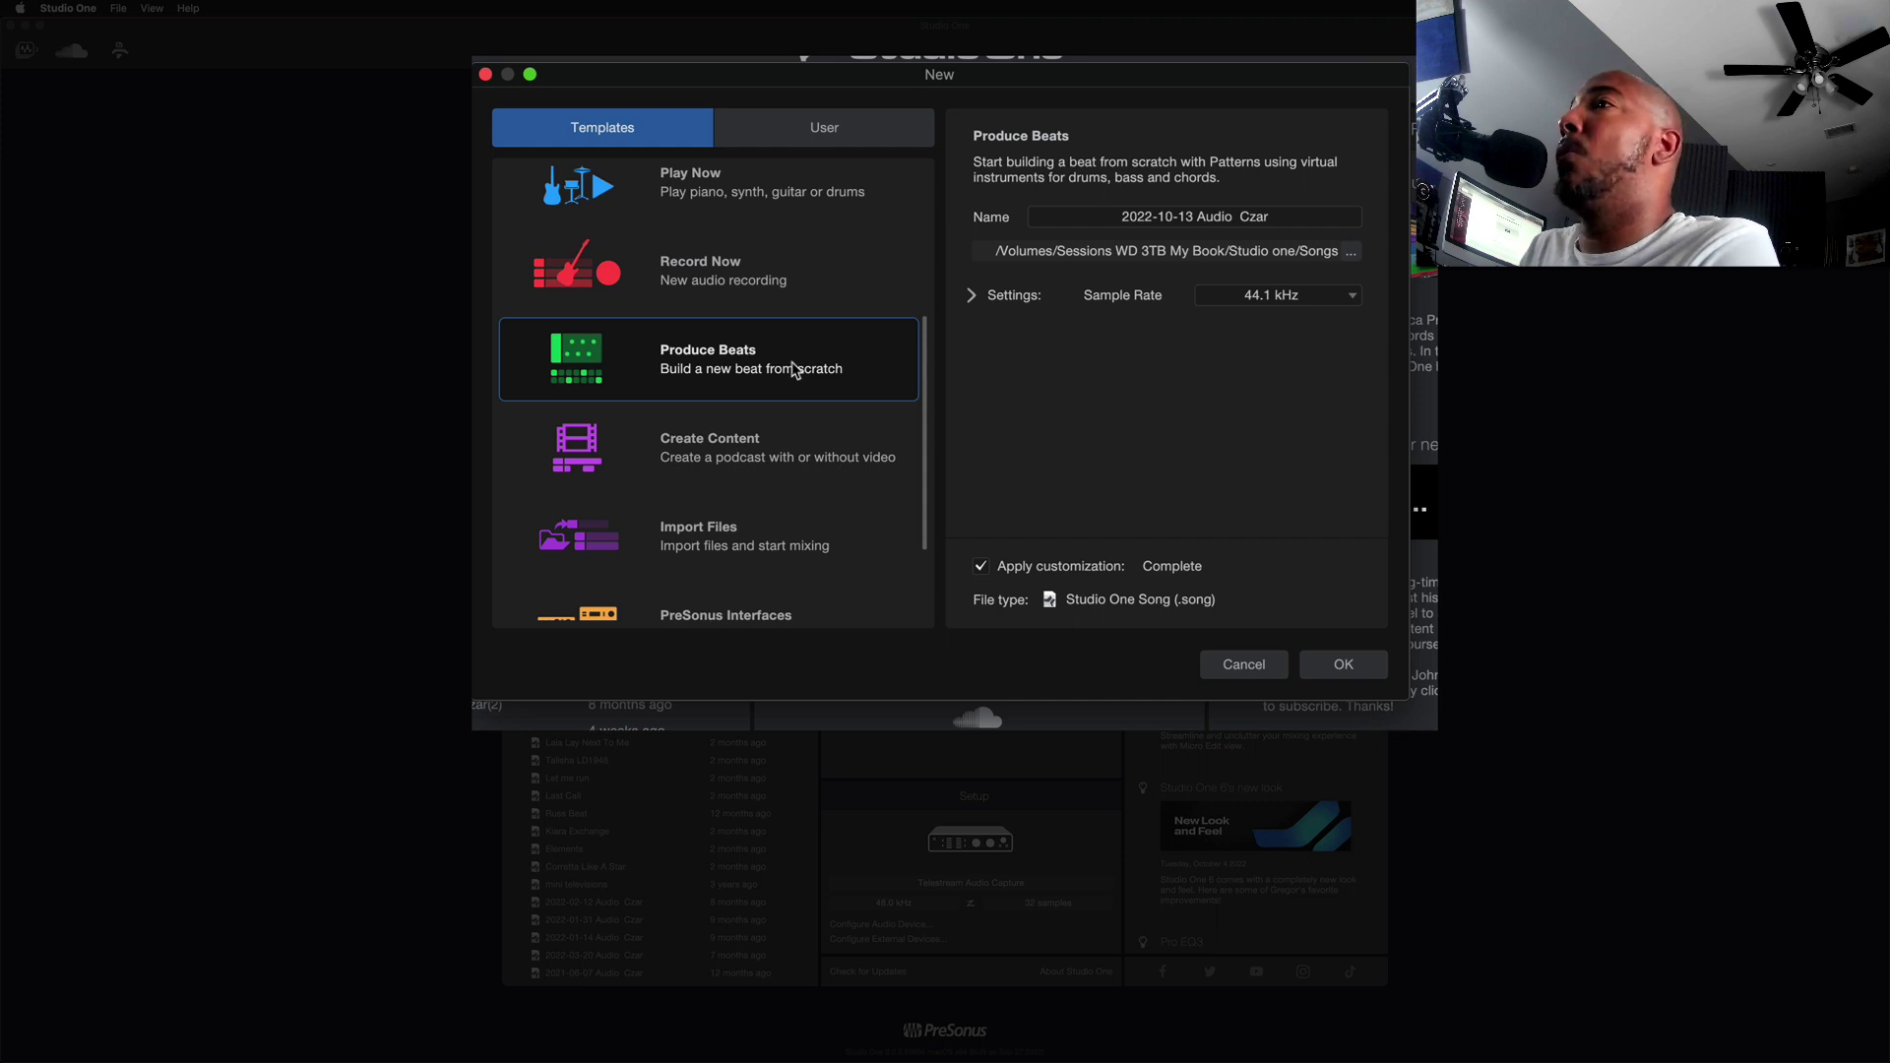
pyautogui.click(790, 459)
pyautogui.scroll(-3, 791, 463)
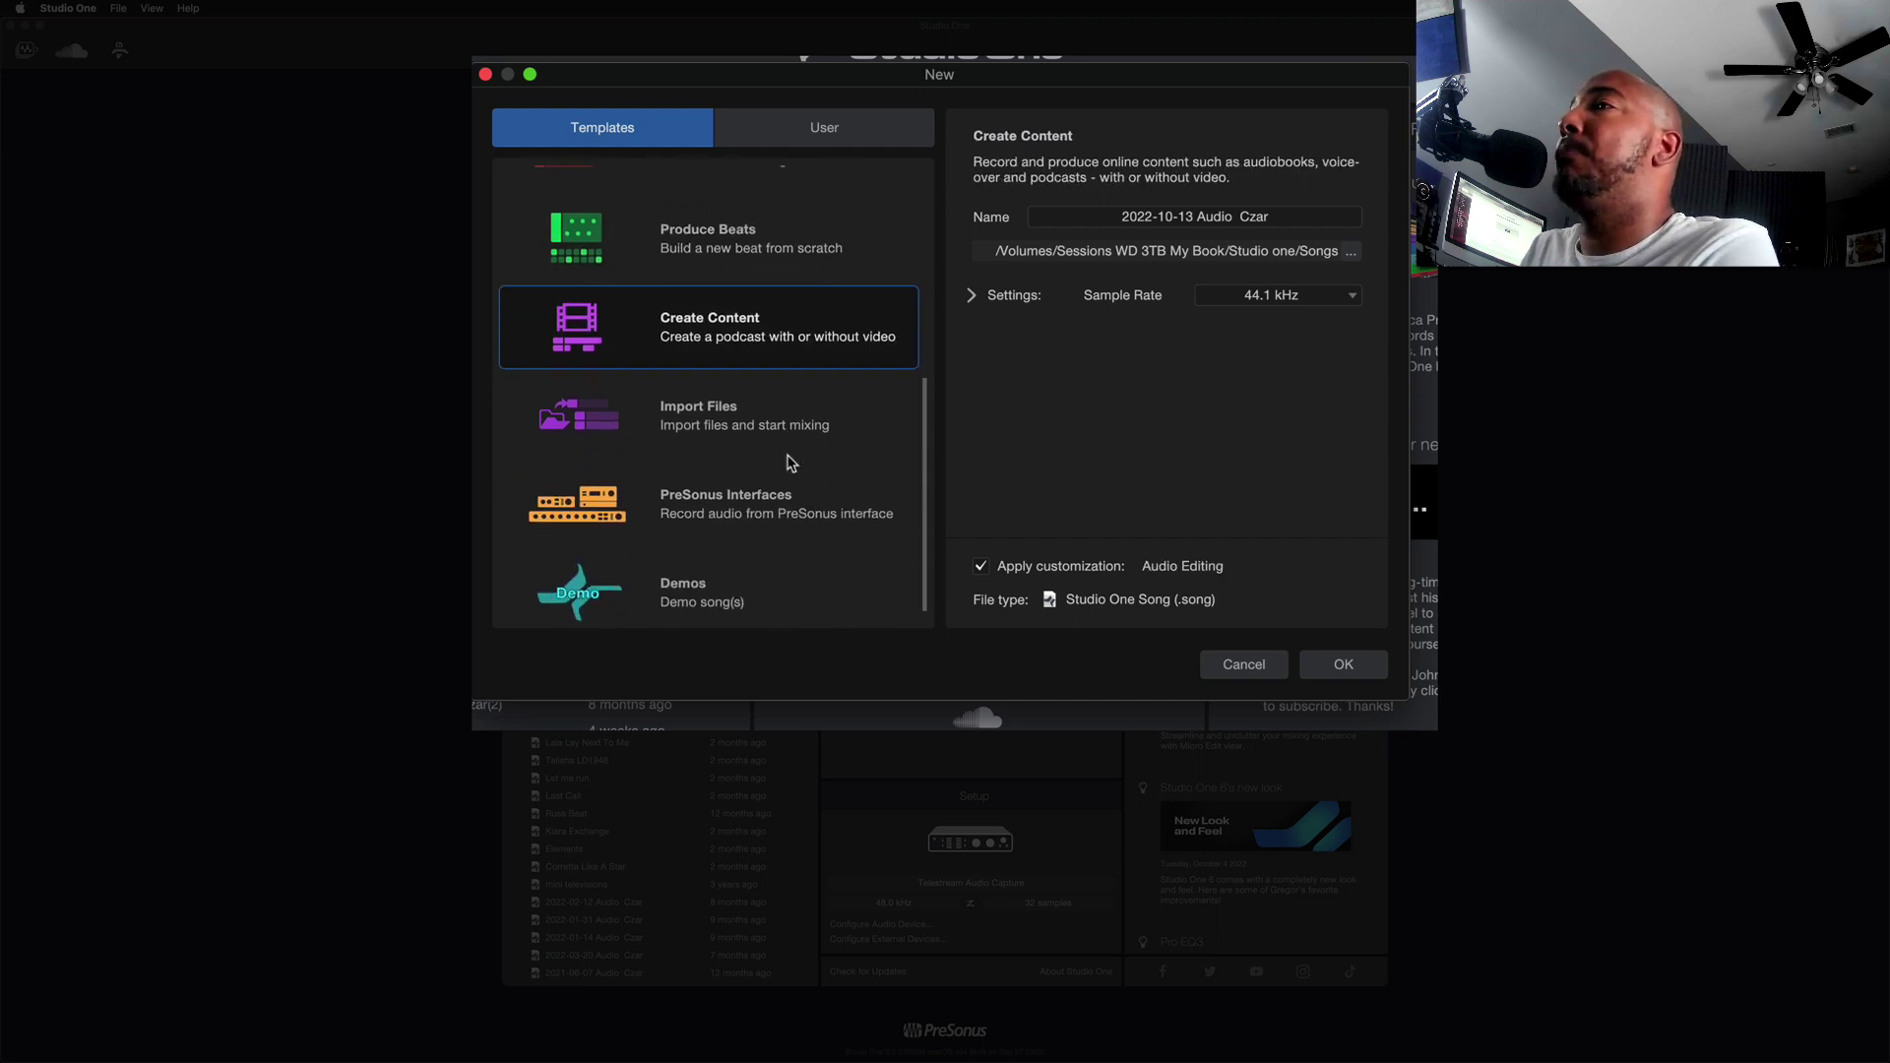
pyautogui.click(806, 480)
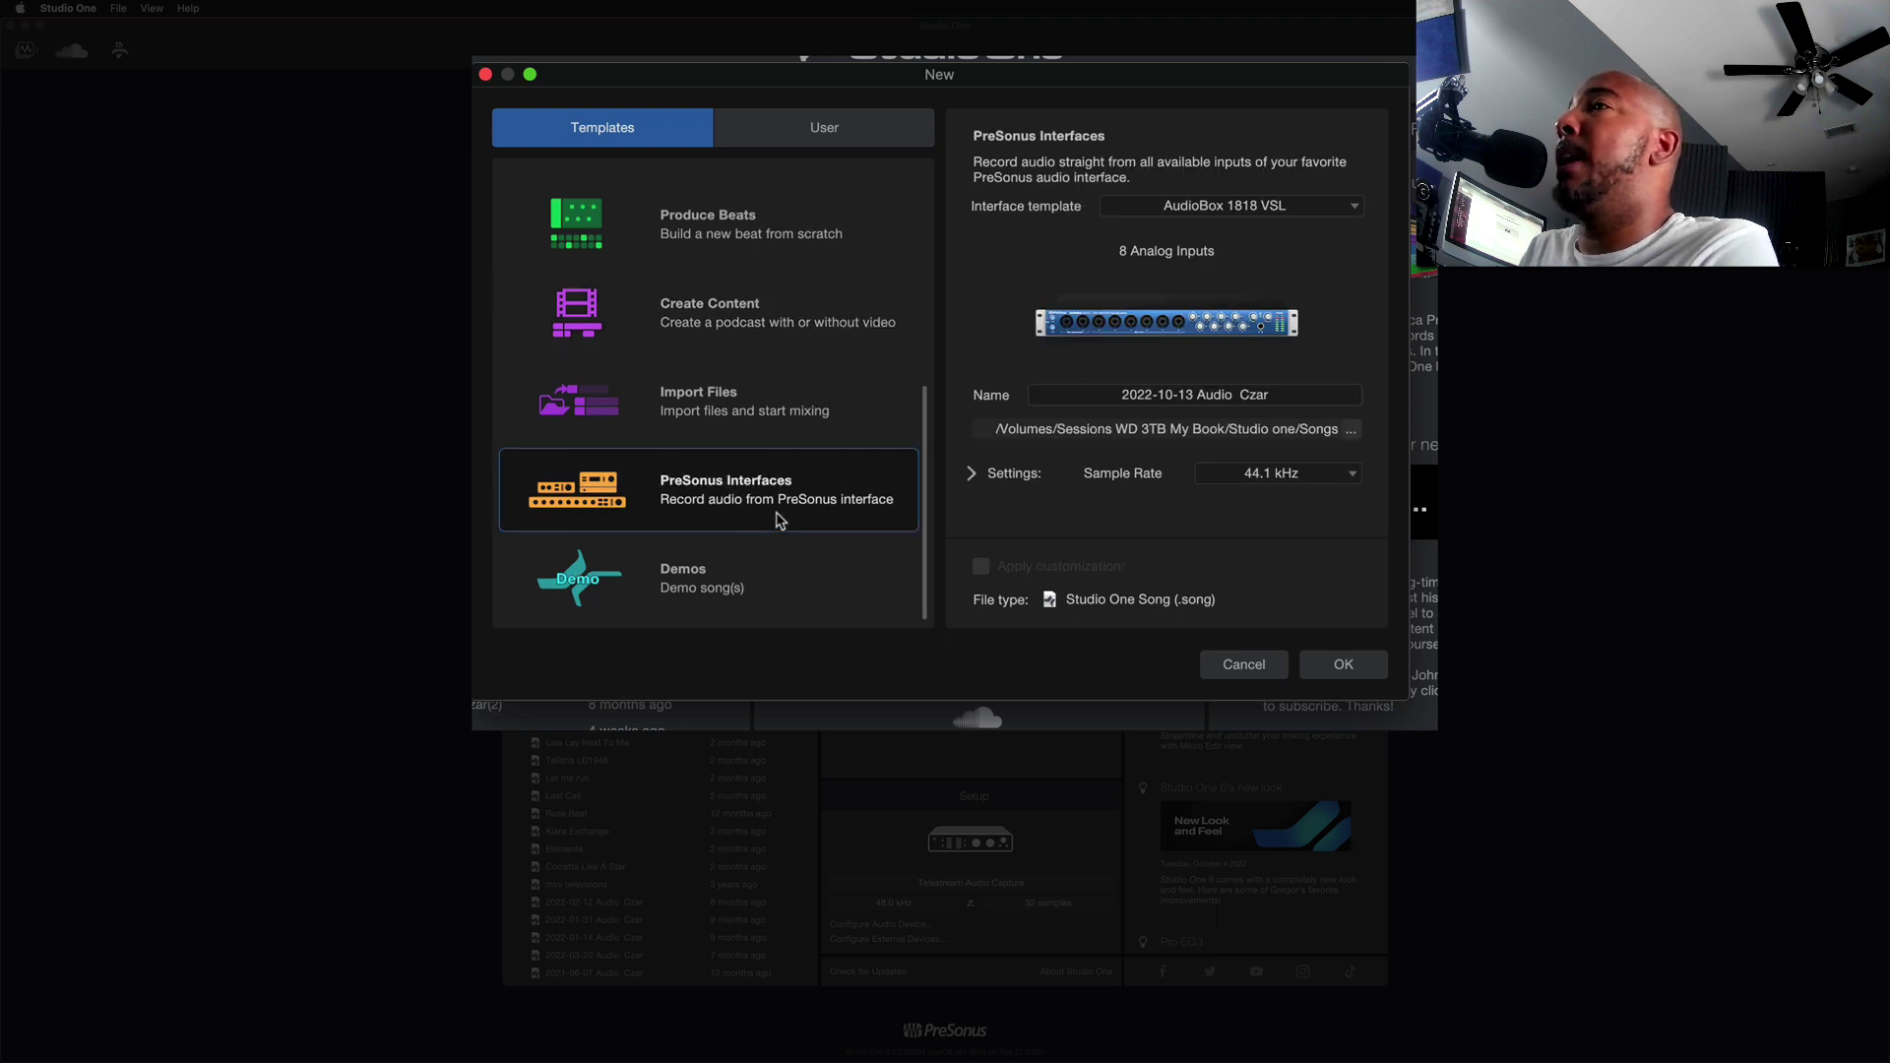
pyautogui.scroll(5, 778, 520)
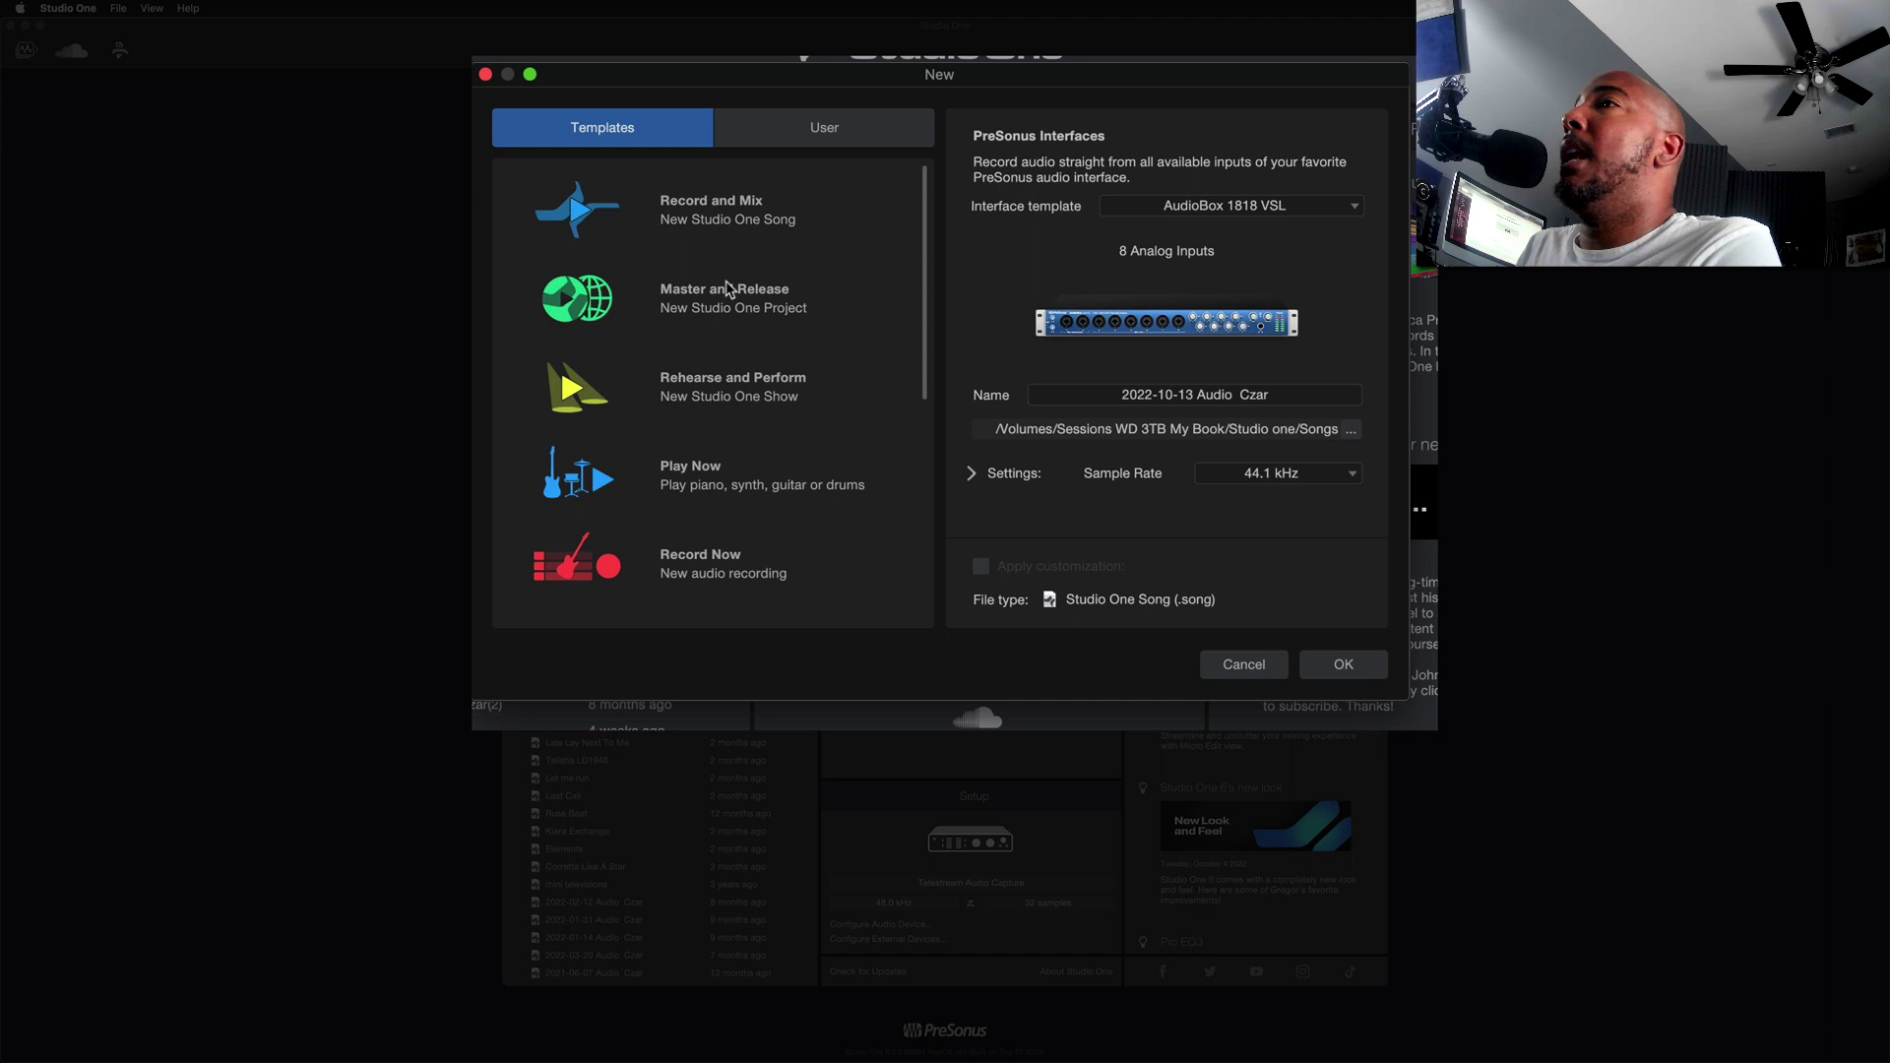
# Try Record and Mix, then choose Master and Release as a Studio One Project at 44.1 kHz.
pyautogui.click(721, 237)
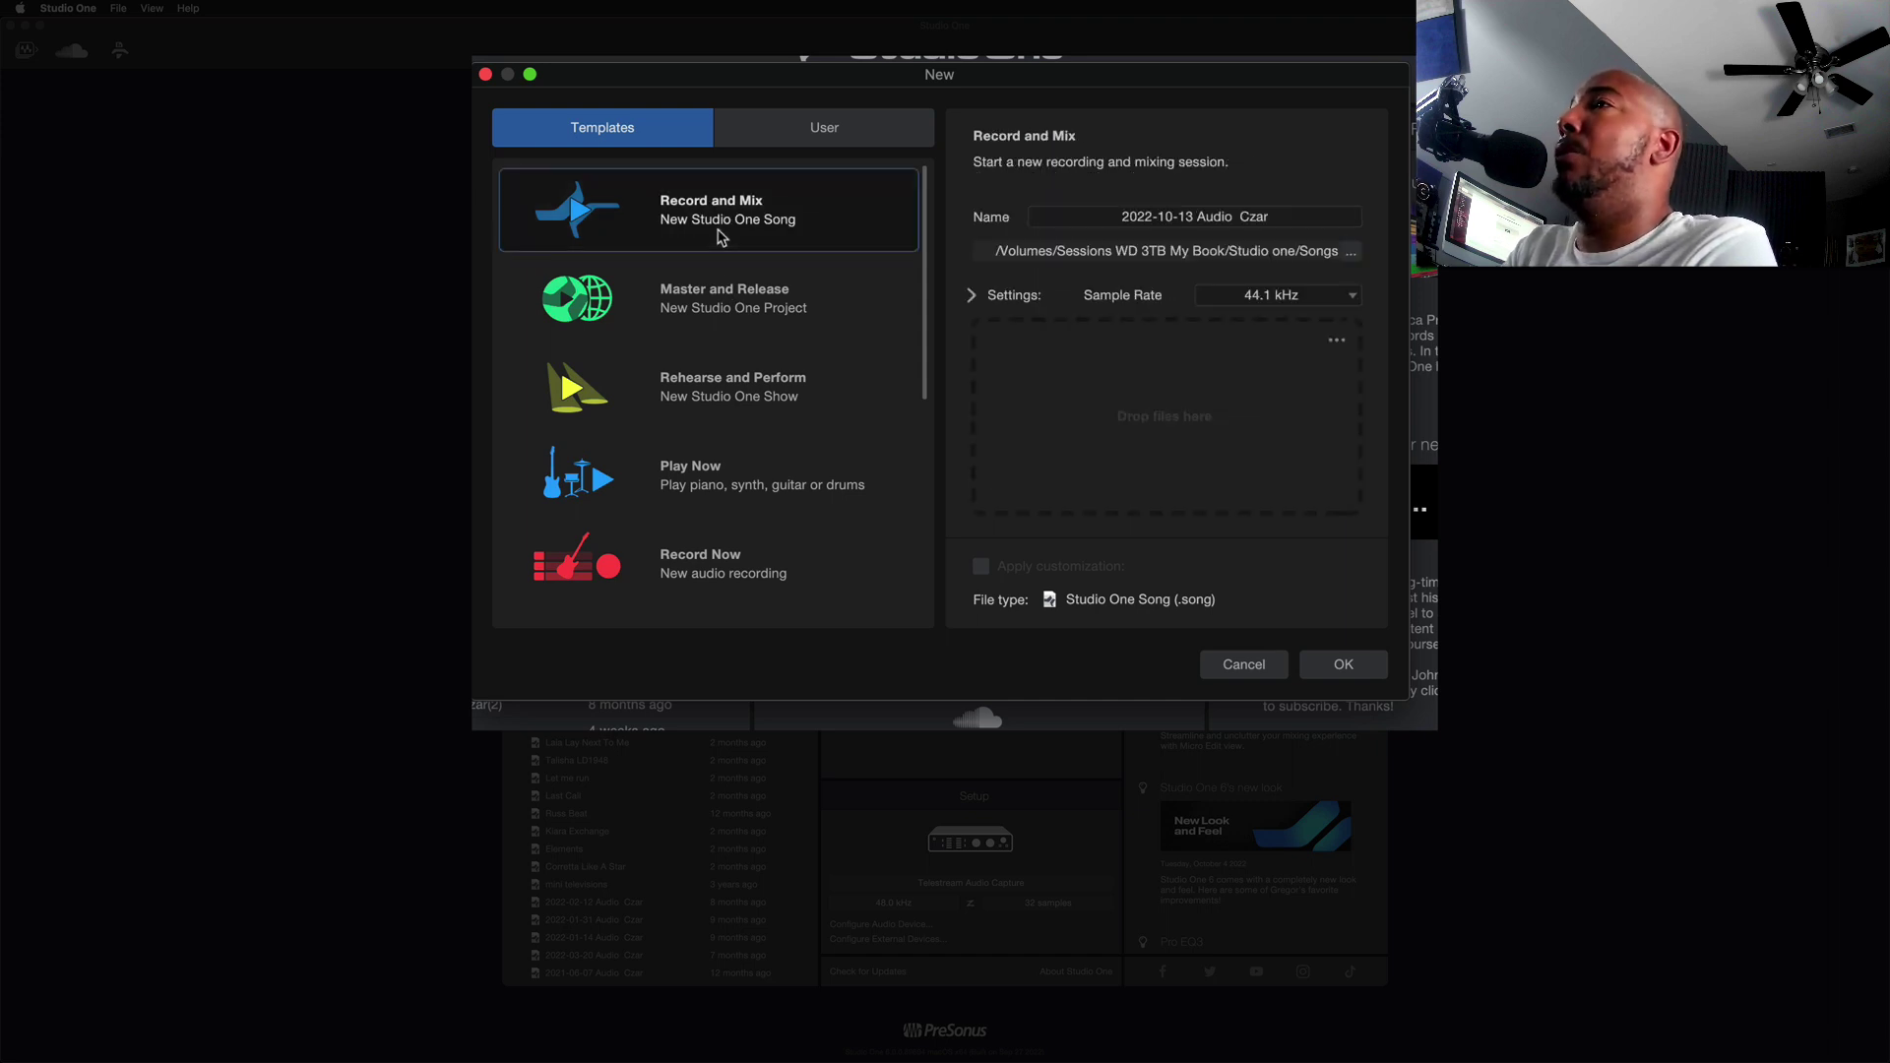
pyautogui.click(763, 298)
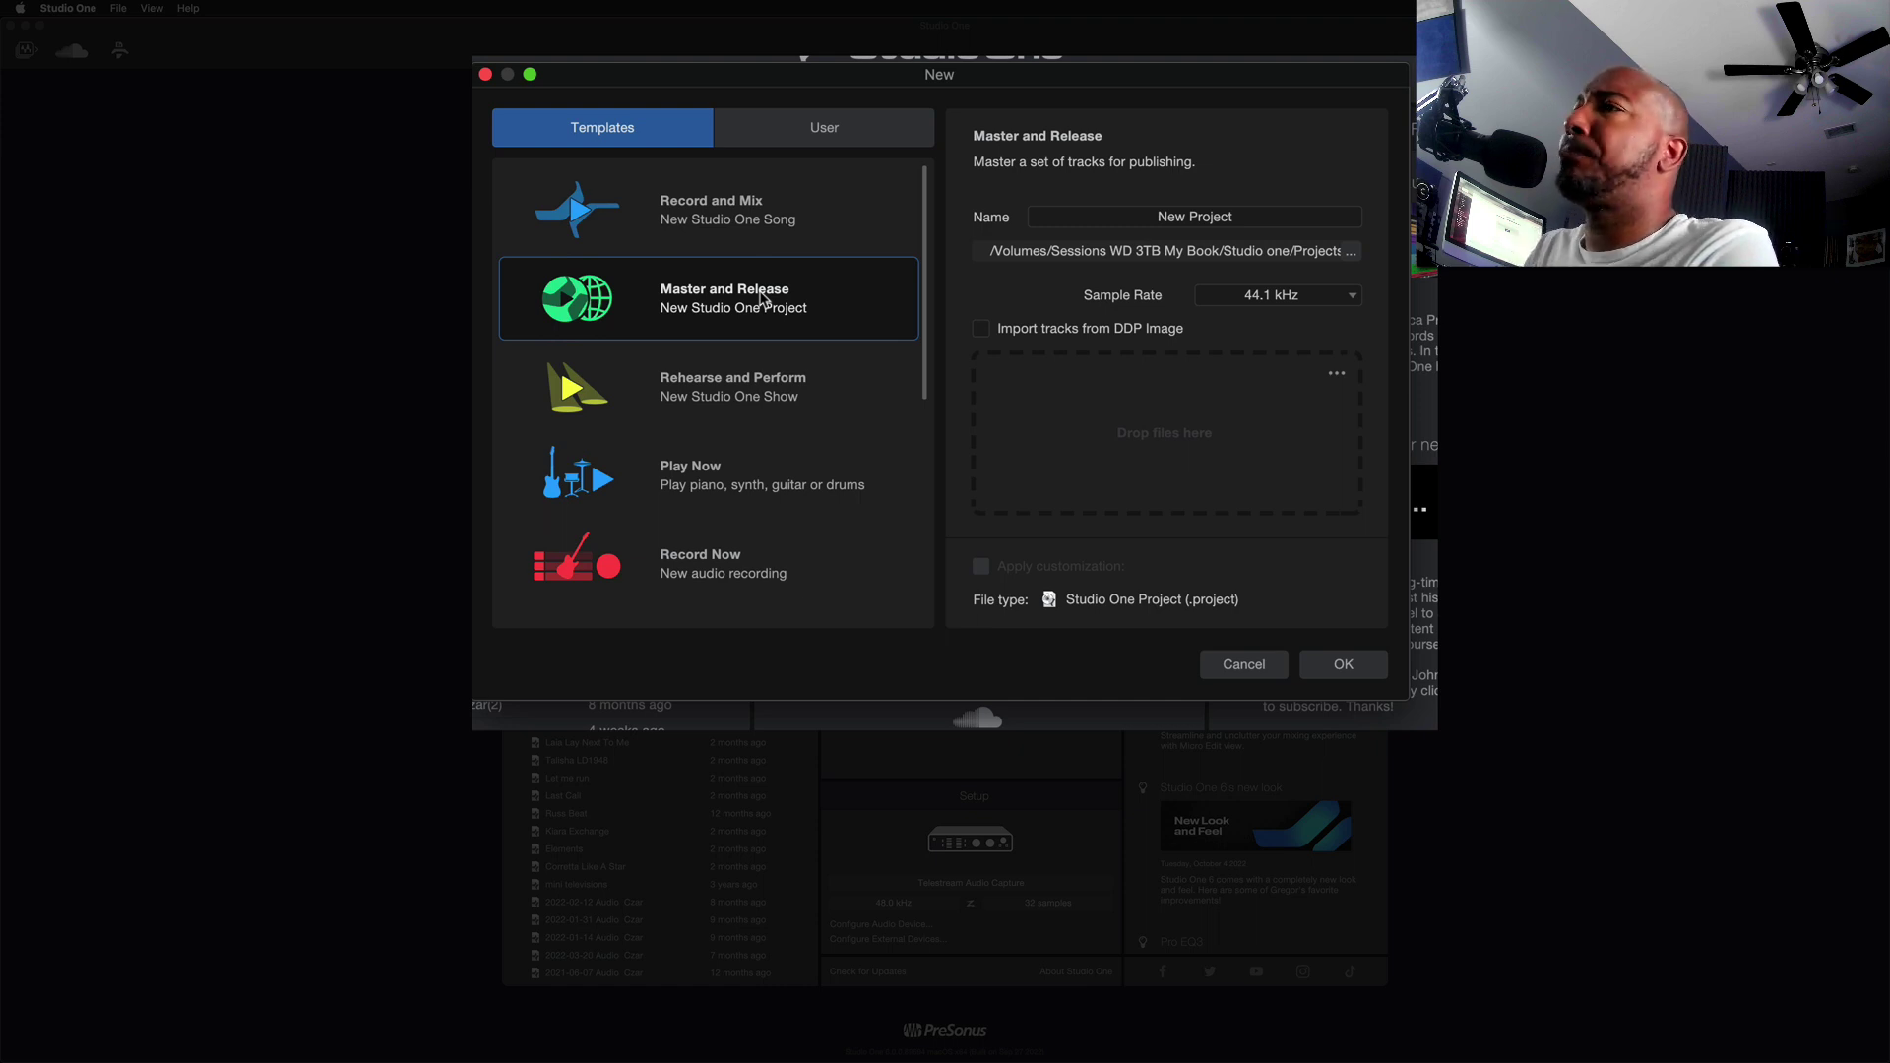
pyautogui.scroll(-3, 763, 298)
pyautogui.scroll(3, 763, 298)
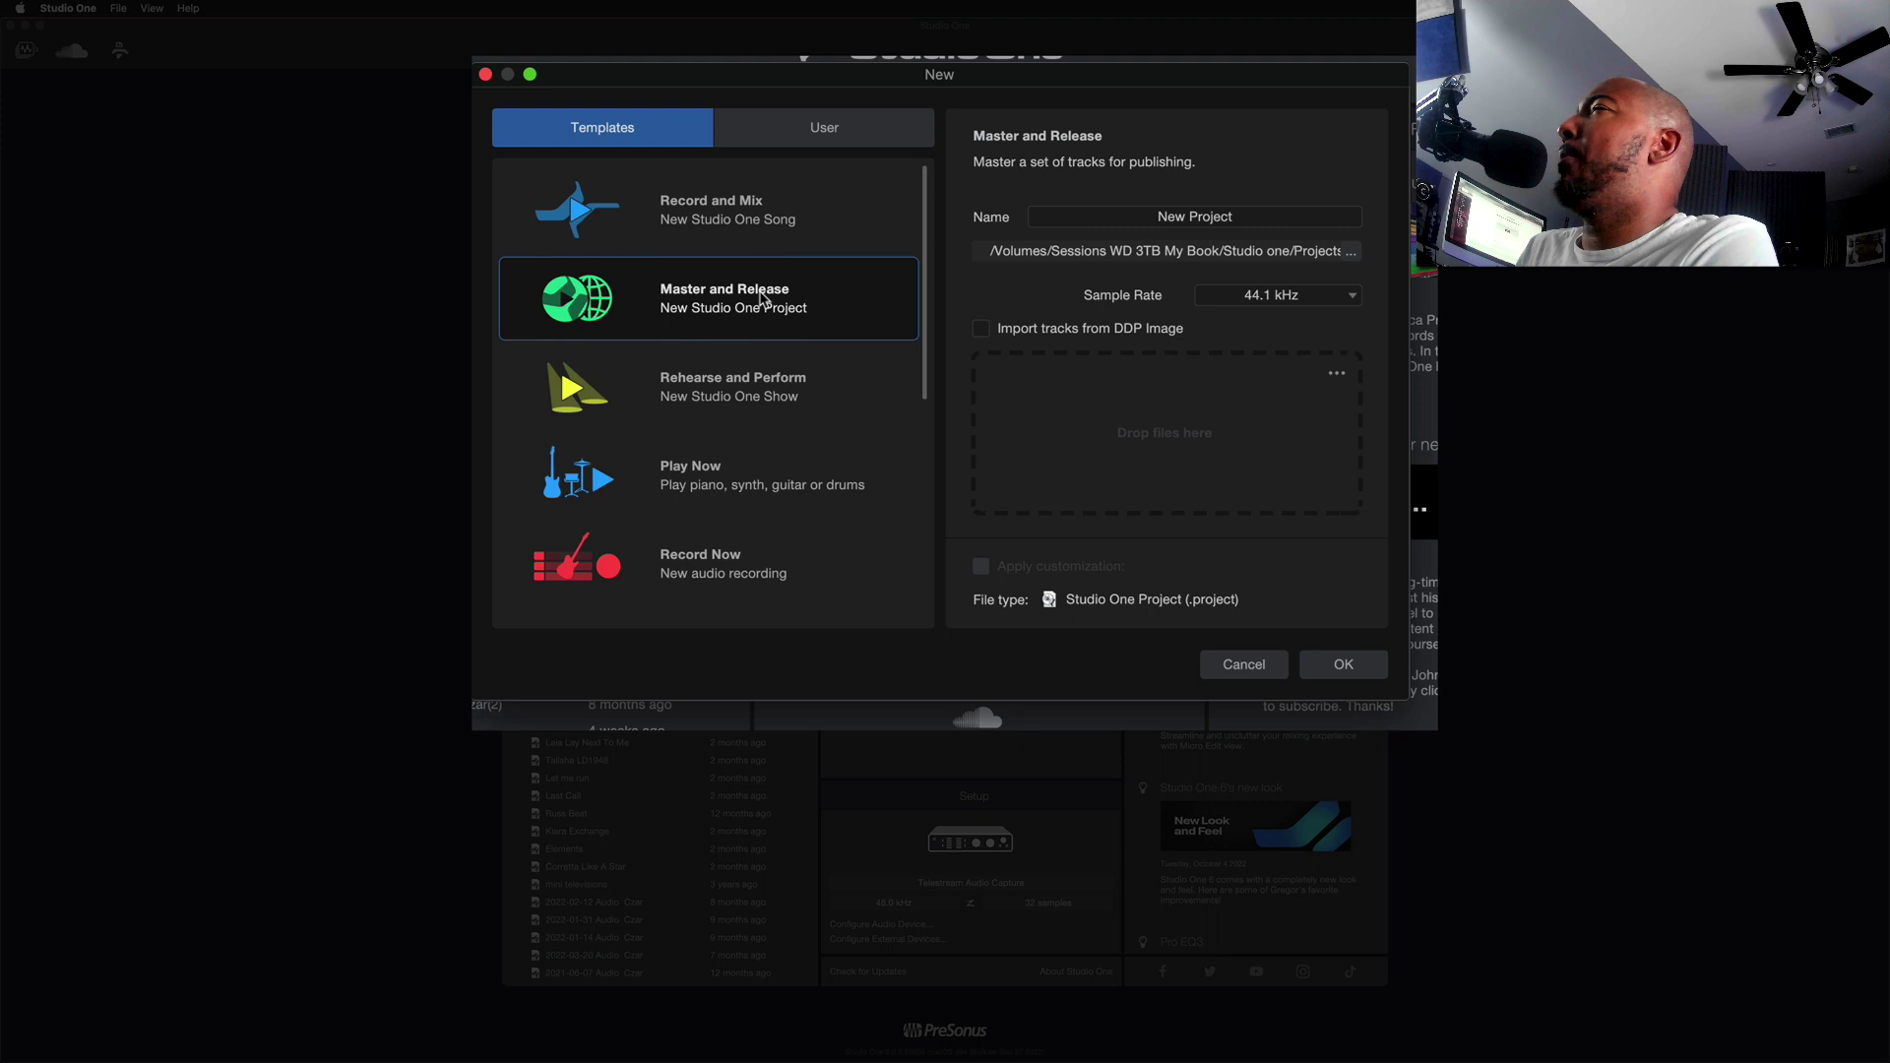
pyautogui.scroll(-3, 761, 283)
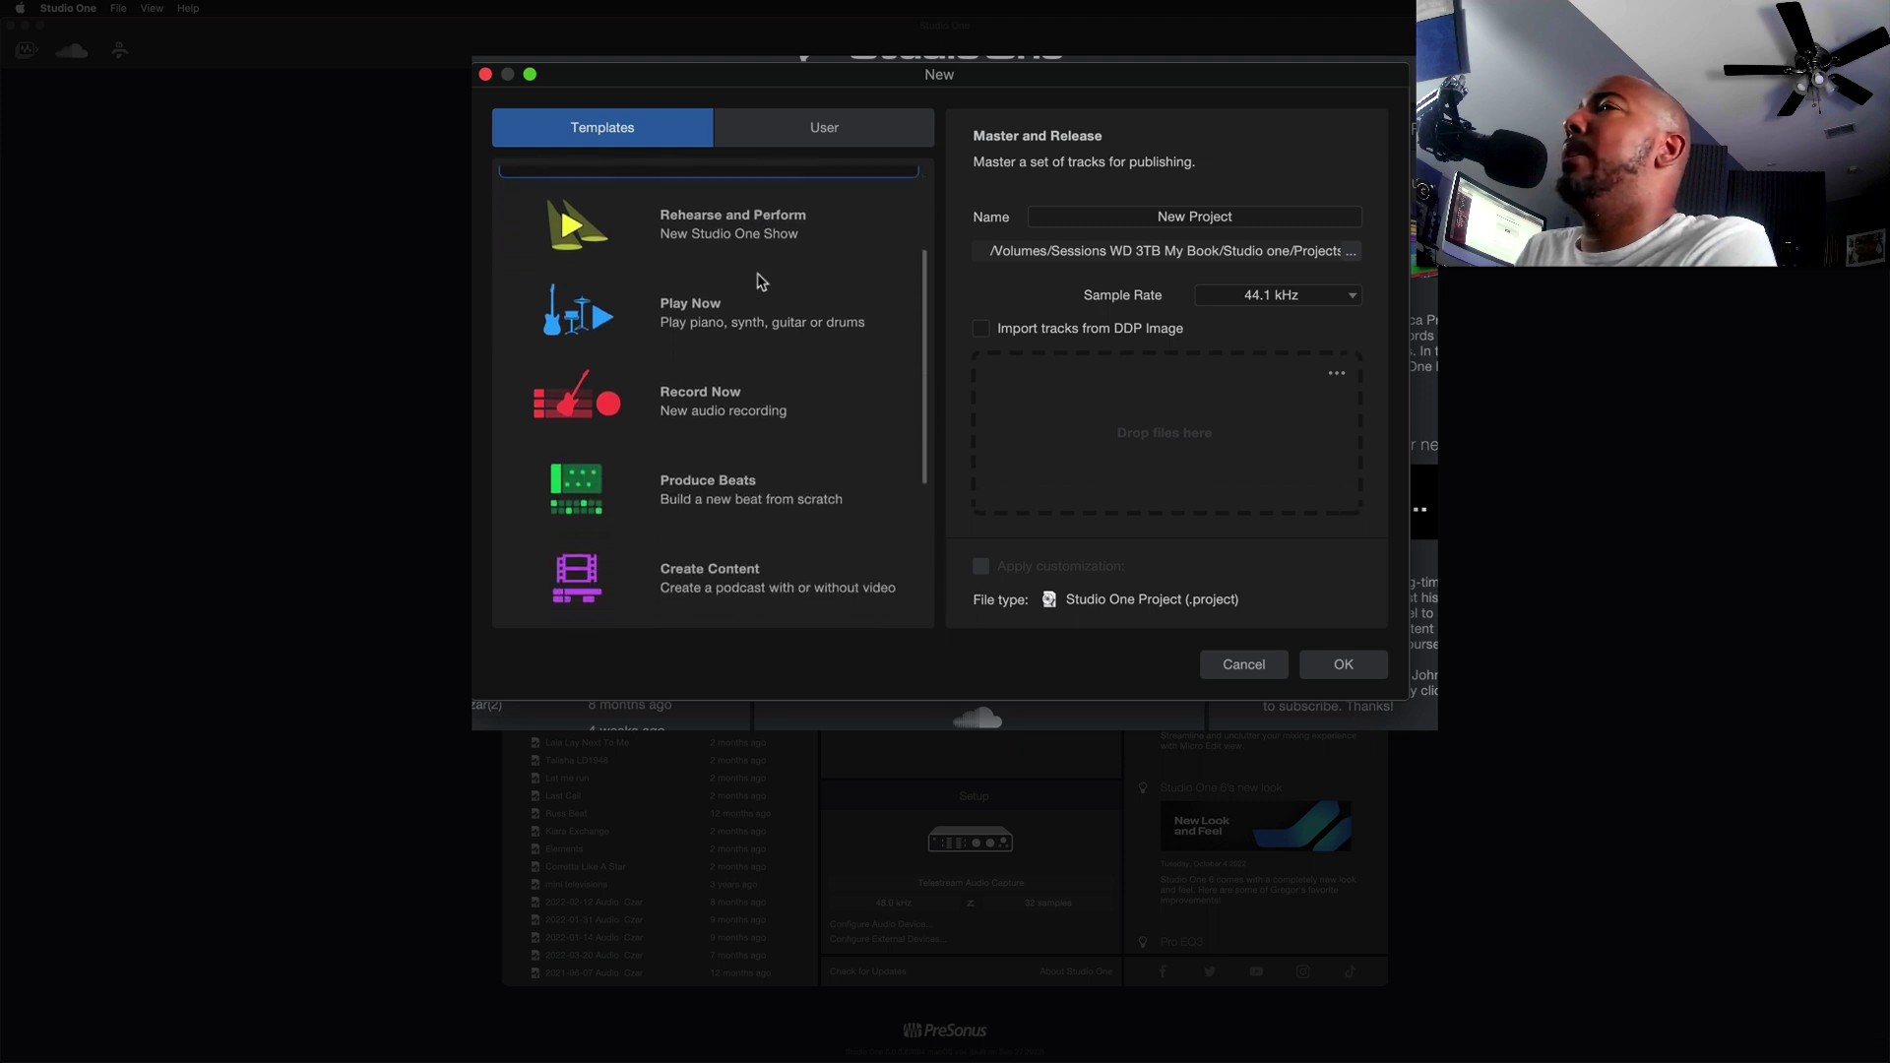
pyautogui.scroll(-5, 761, 282)
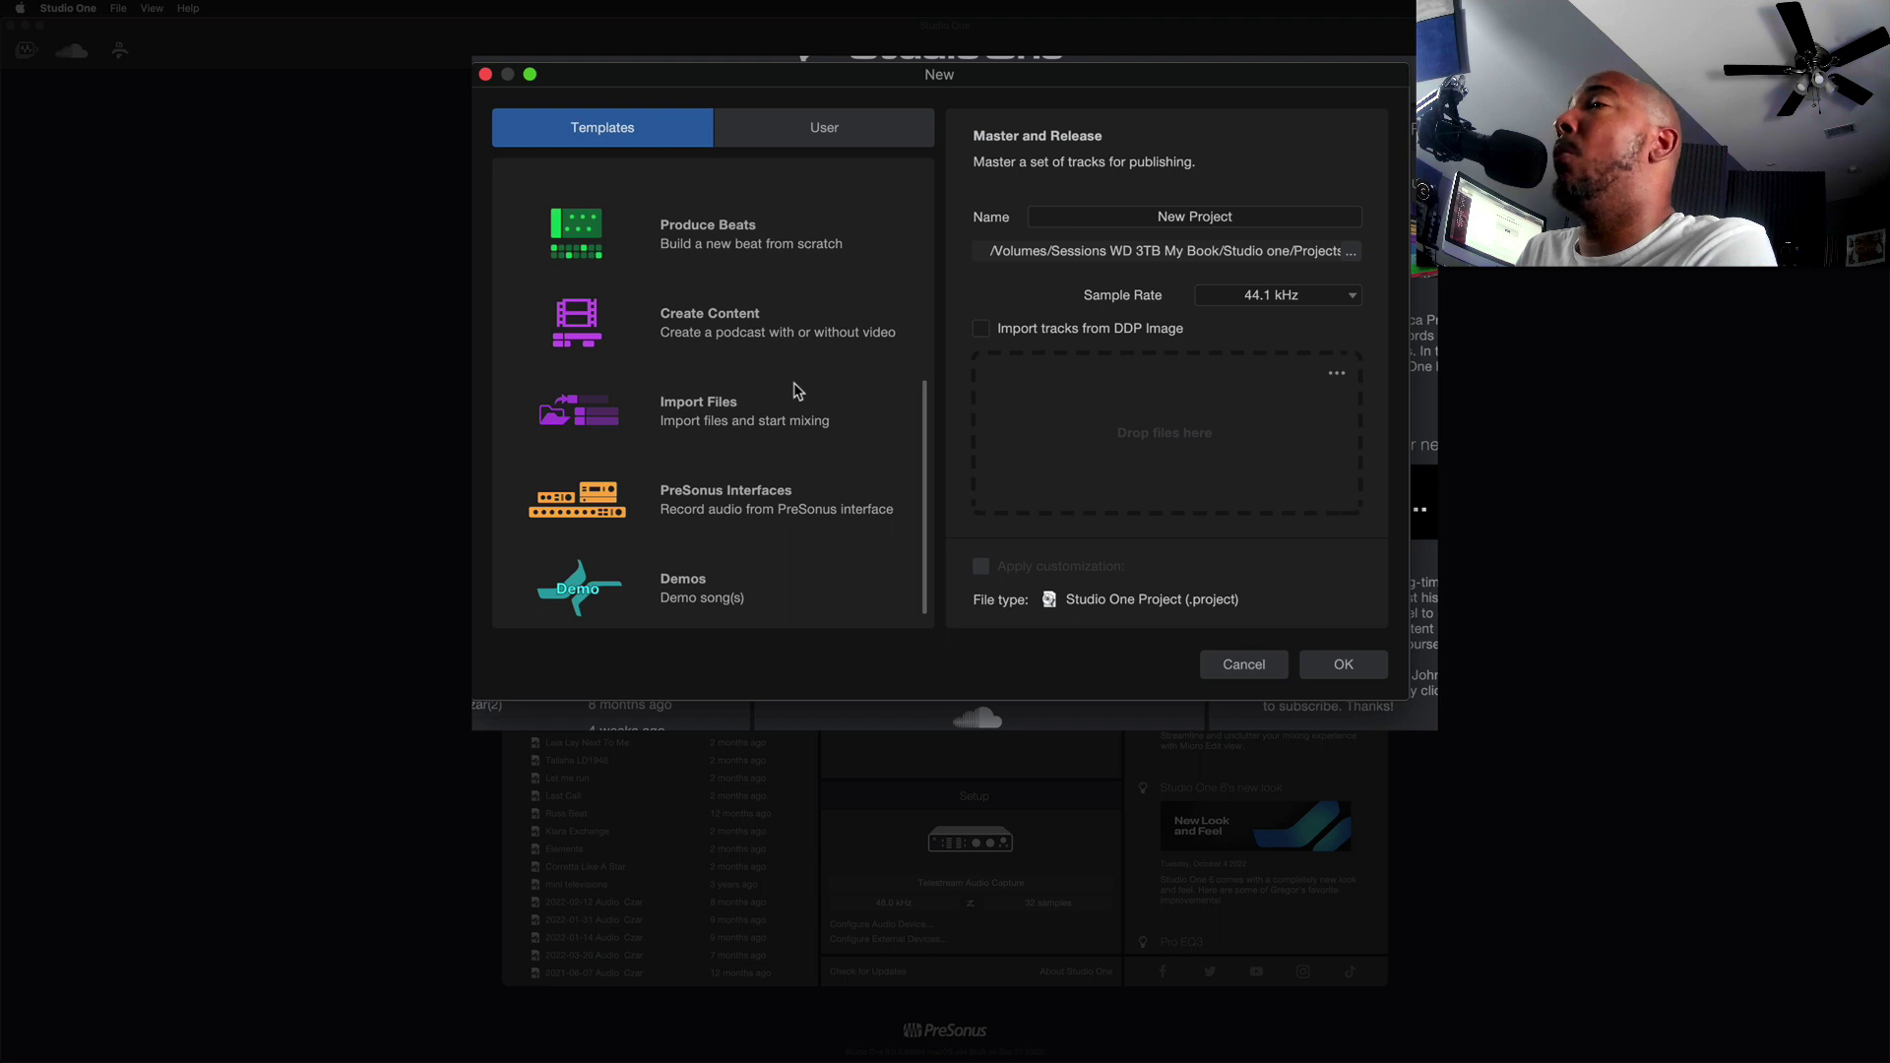
# Select the Import Files template and drop the WAV stems from Finder into it.
pyautogui.click(798, 413)
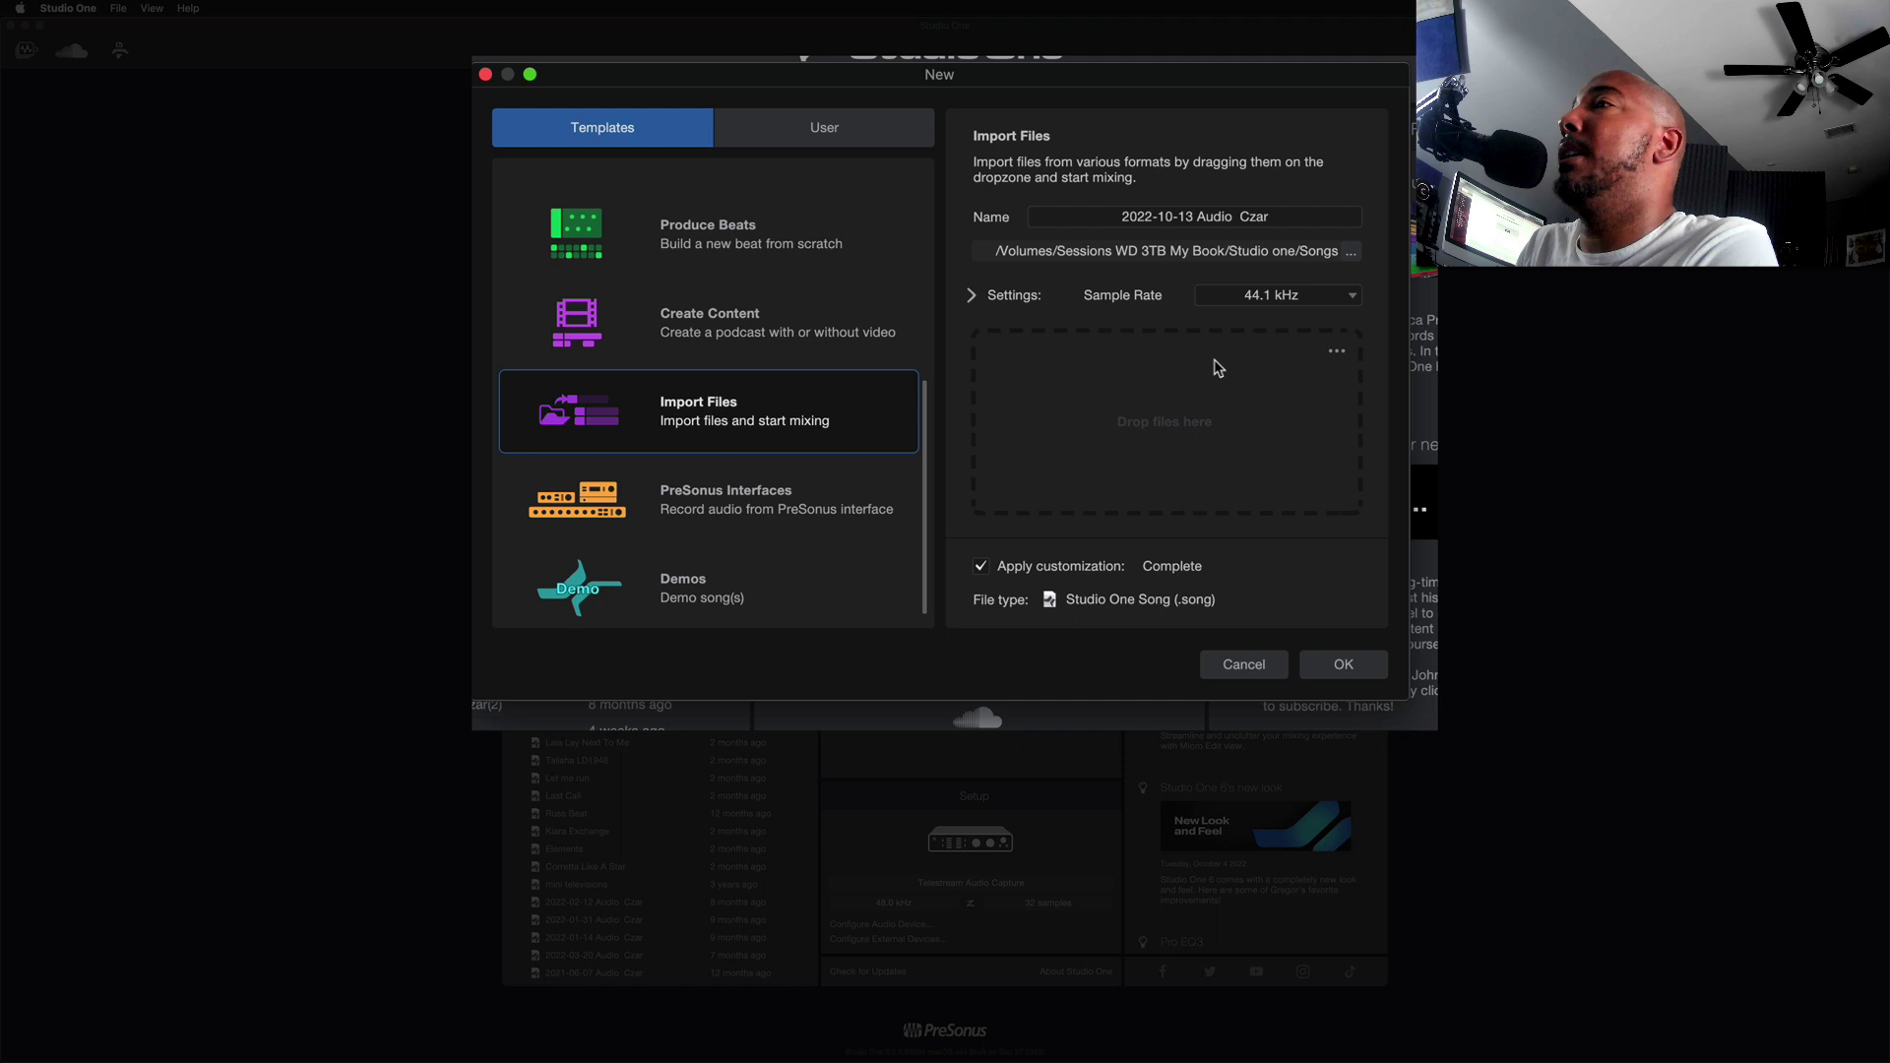
pyautogui.click(387, 1035)
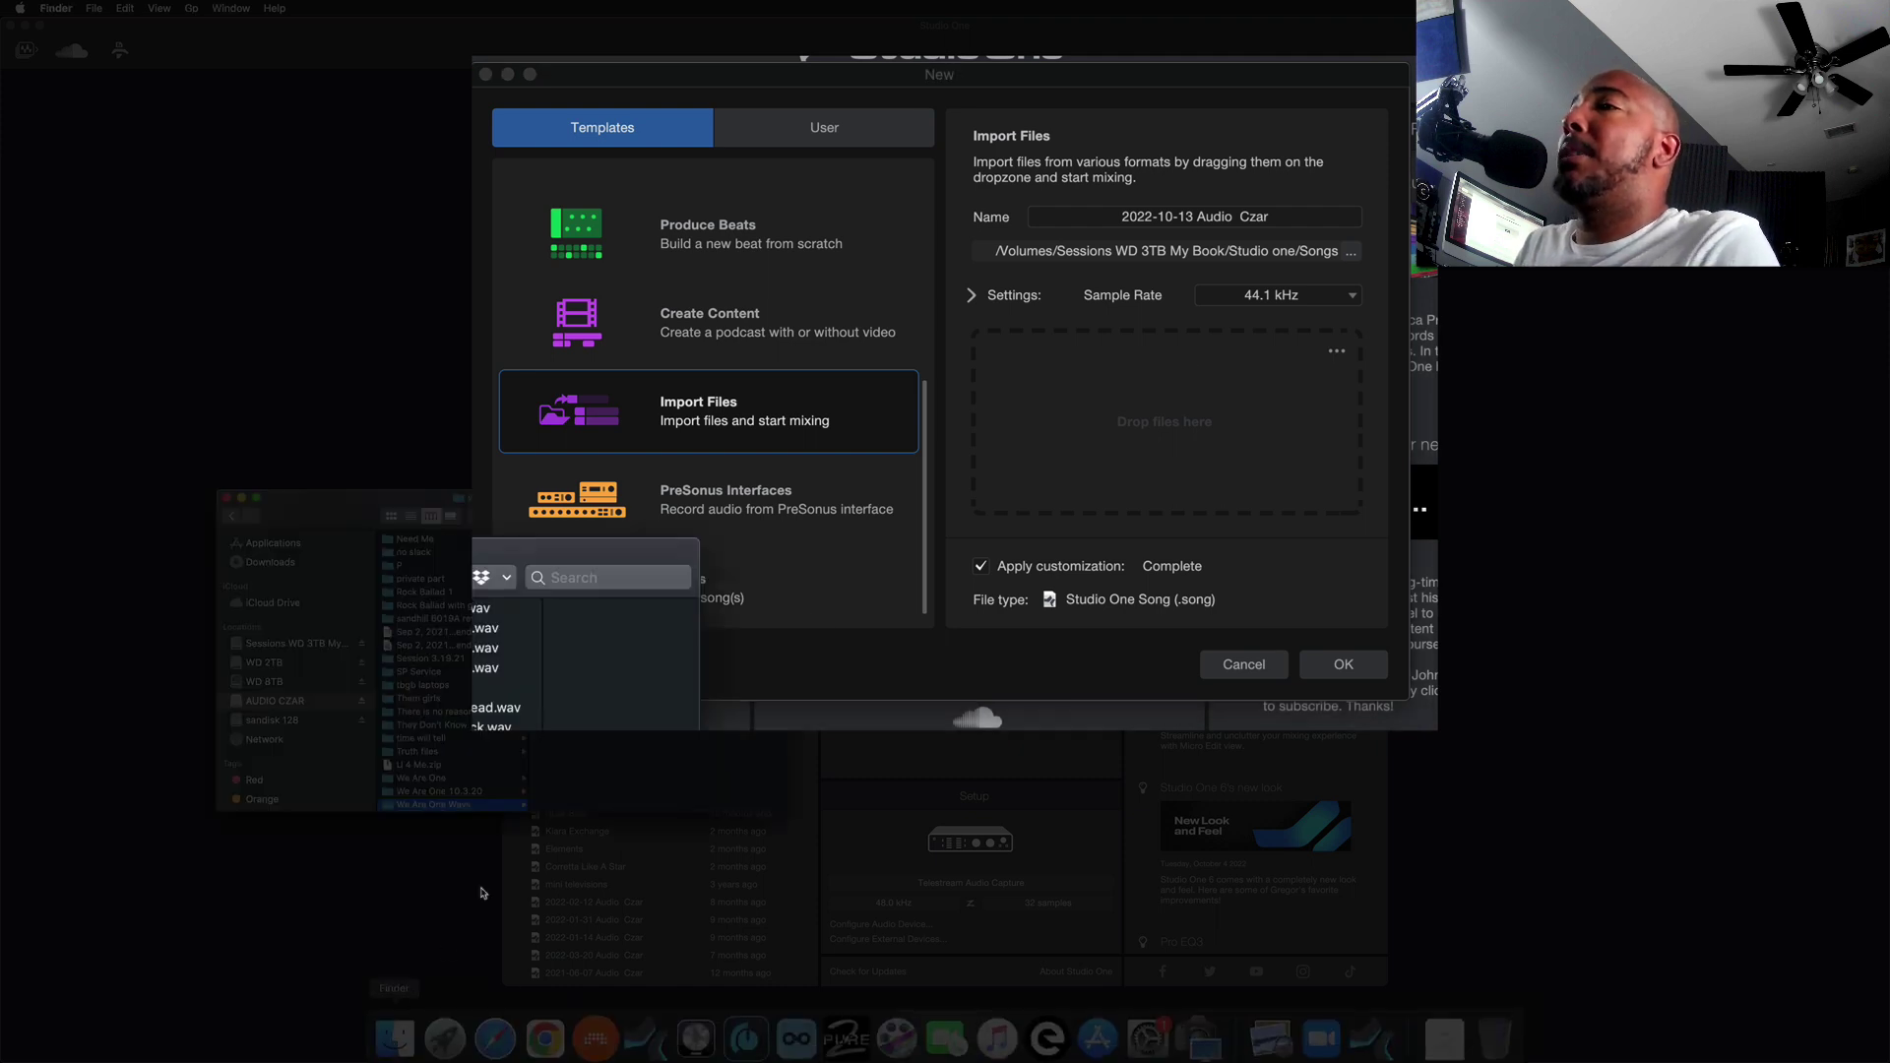
pyautogui.moveTo(512, 689); pyautogui.dragTo(1164, 425)
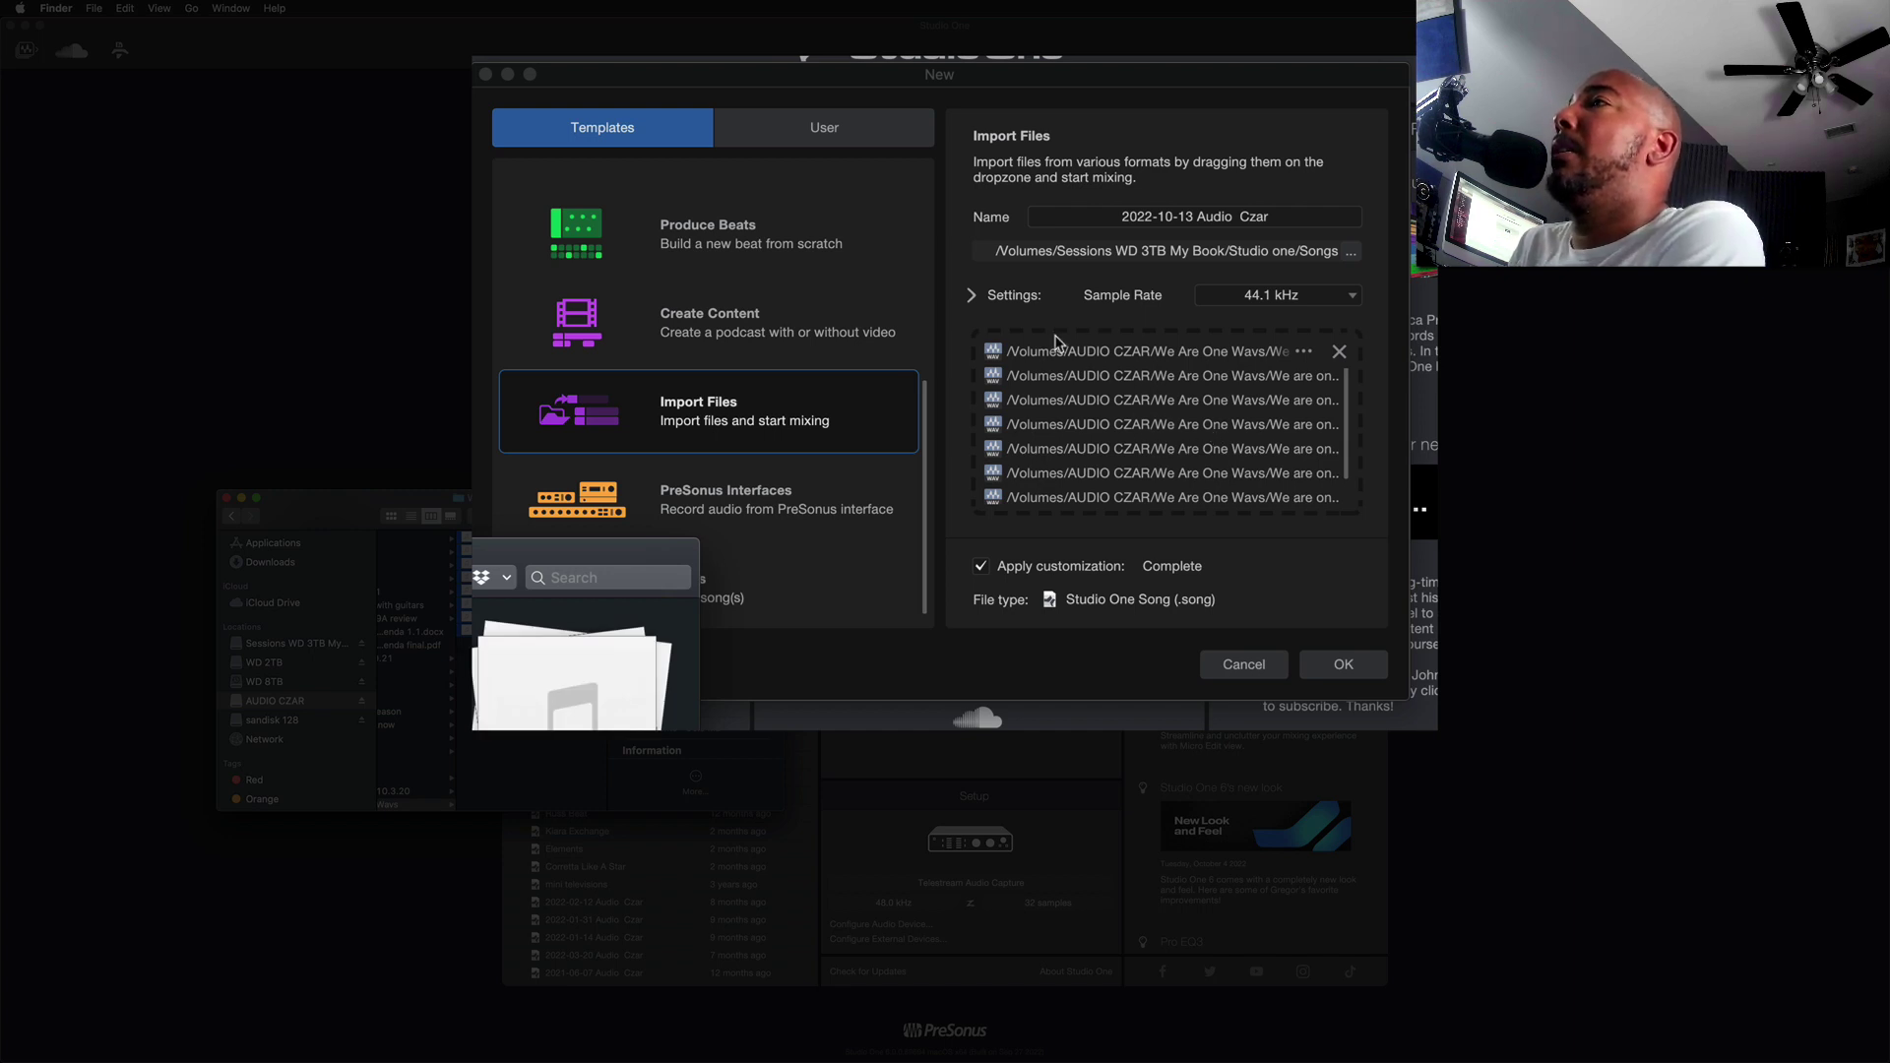
# Expand the song settings showing tempo 120.00 BPM and time signature 4/4.
pyautogui.click(972, 295)
pyautogui.scroll(-4, 1095, 362)
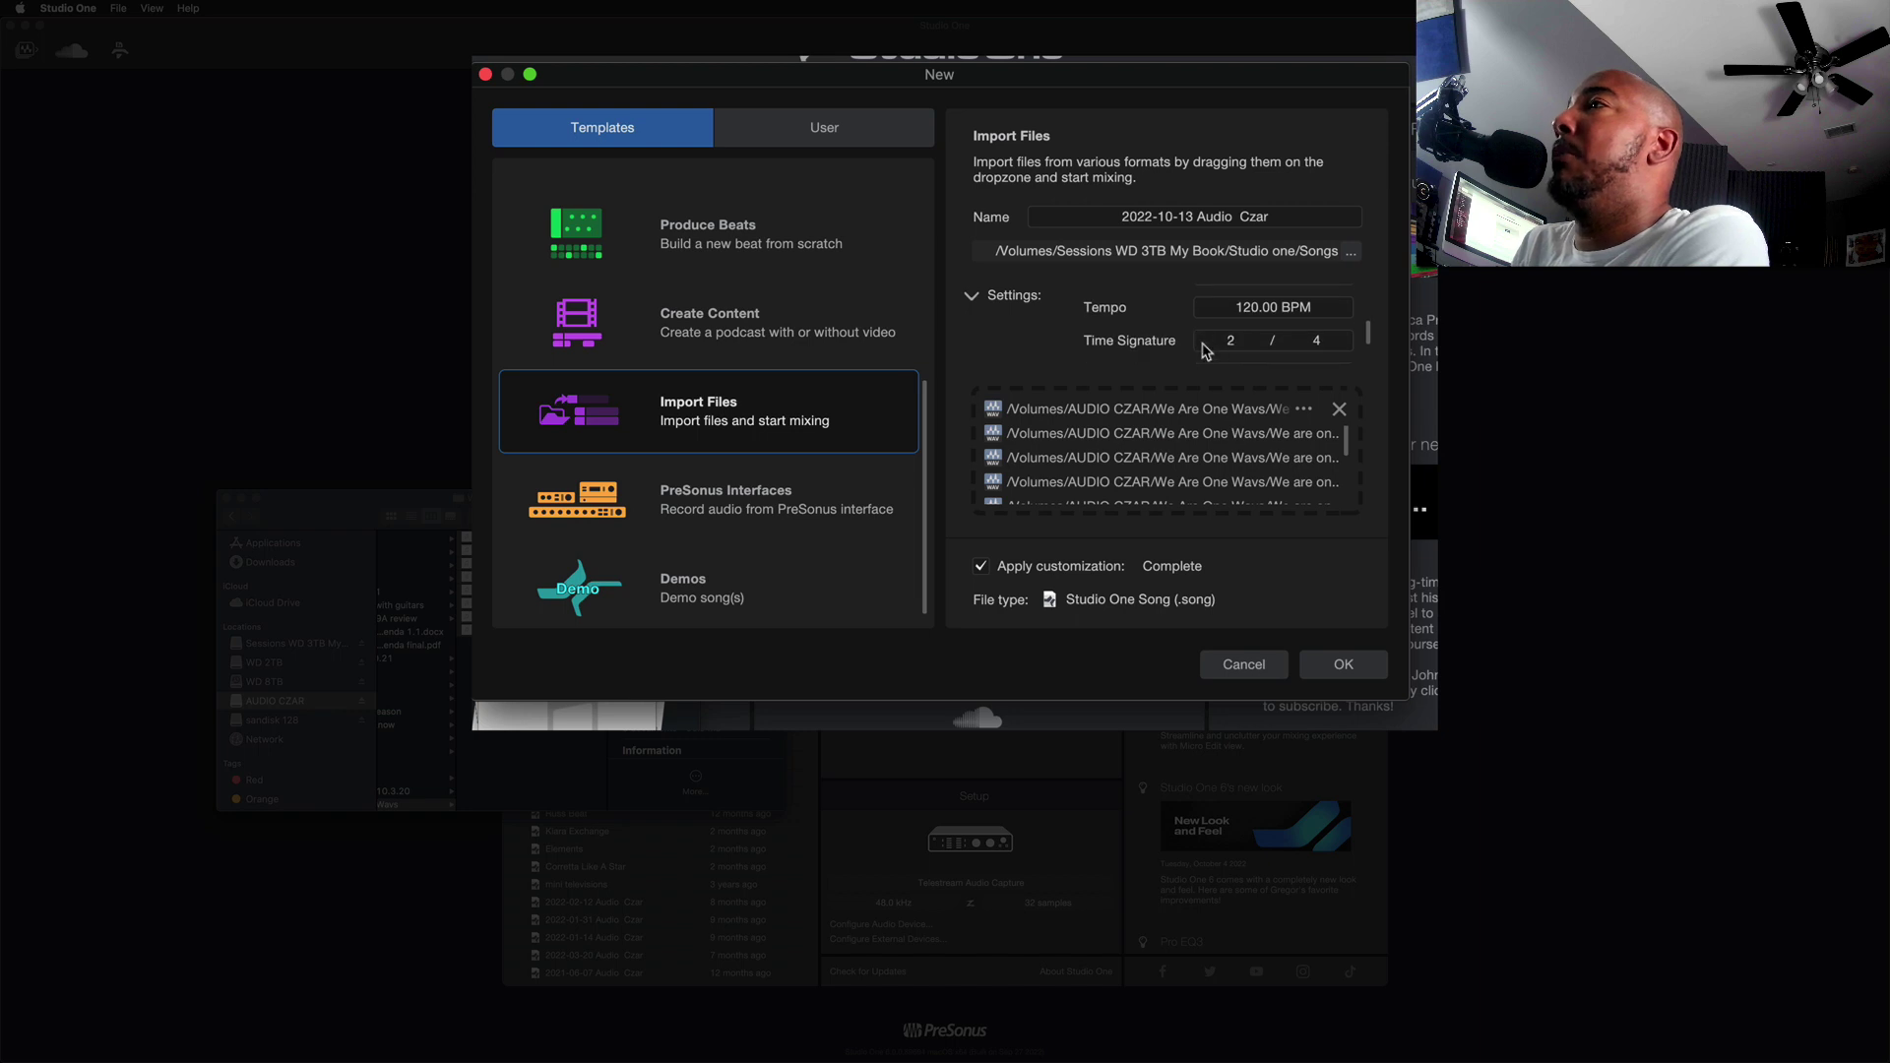
pyautogui.scroll(1, 1232, 345)
pyautogui.scroll(1, 1233, 350)
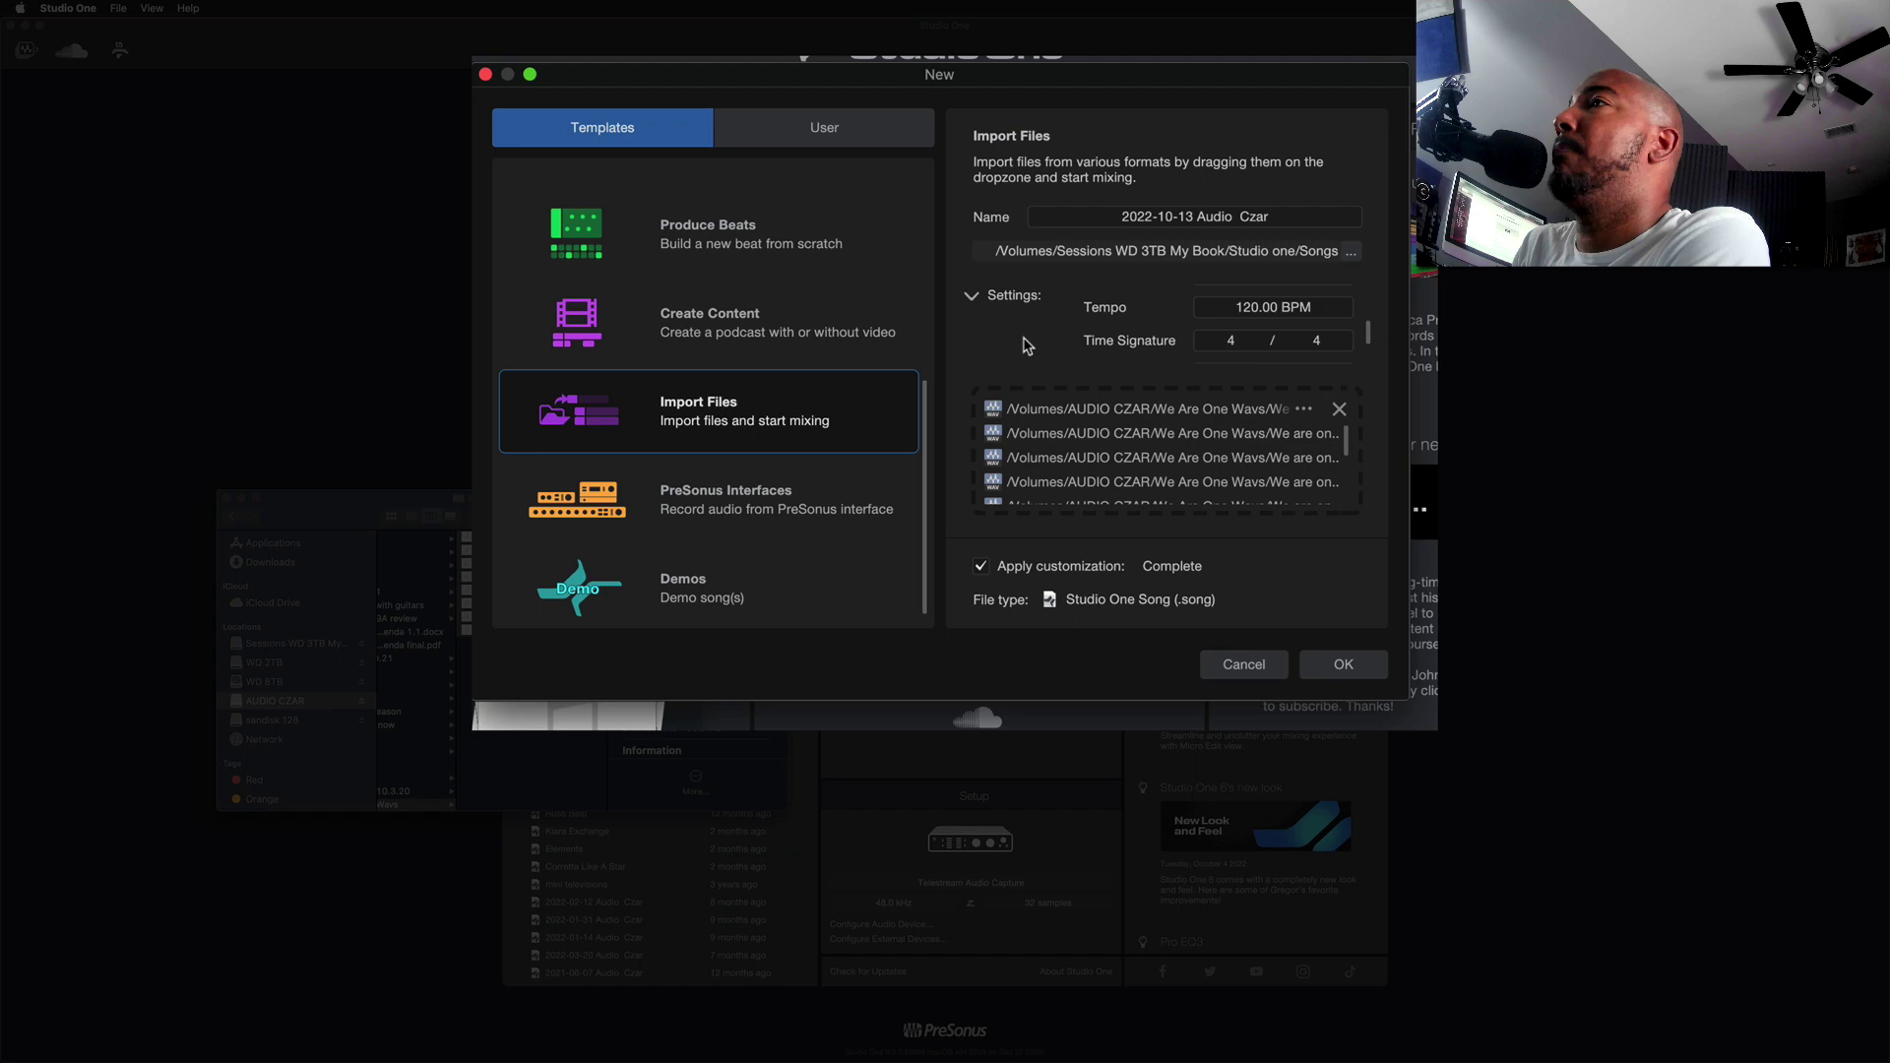
pyautogui.scroll(4, 1034, 347)
# Create the song from the stems, dismiss the sample-rate warning, and enlarge the mixer to show inserts.
pyautogui.click(1344, 666)
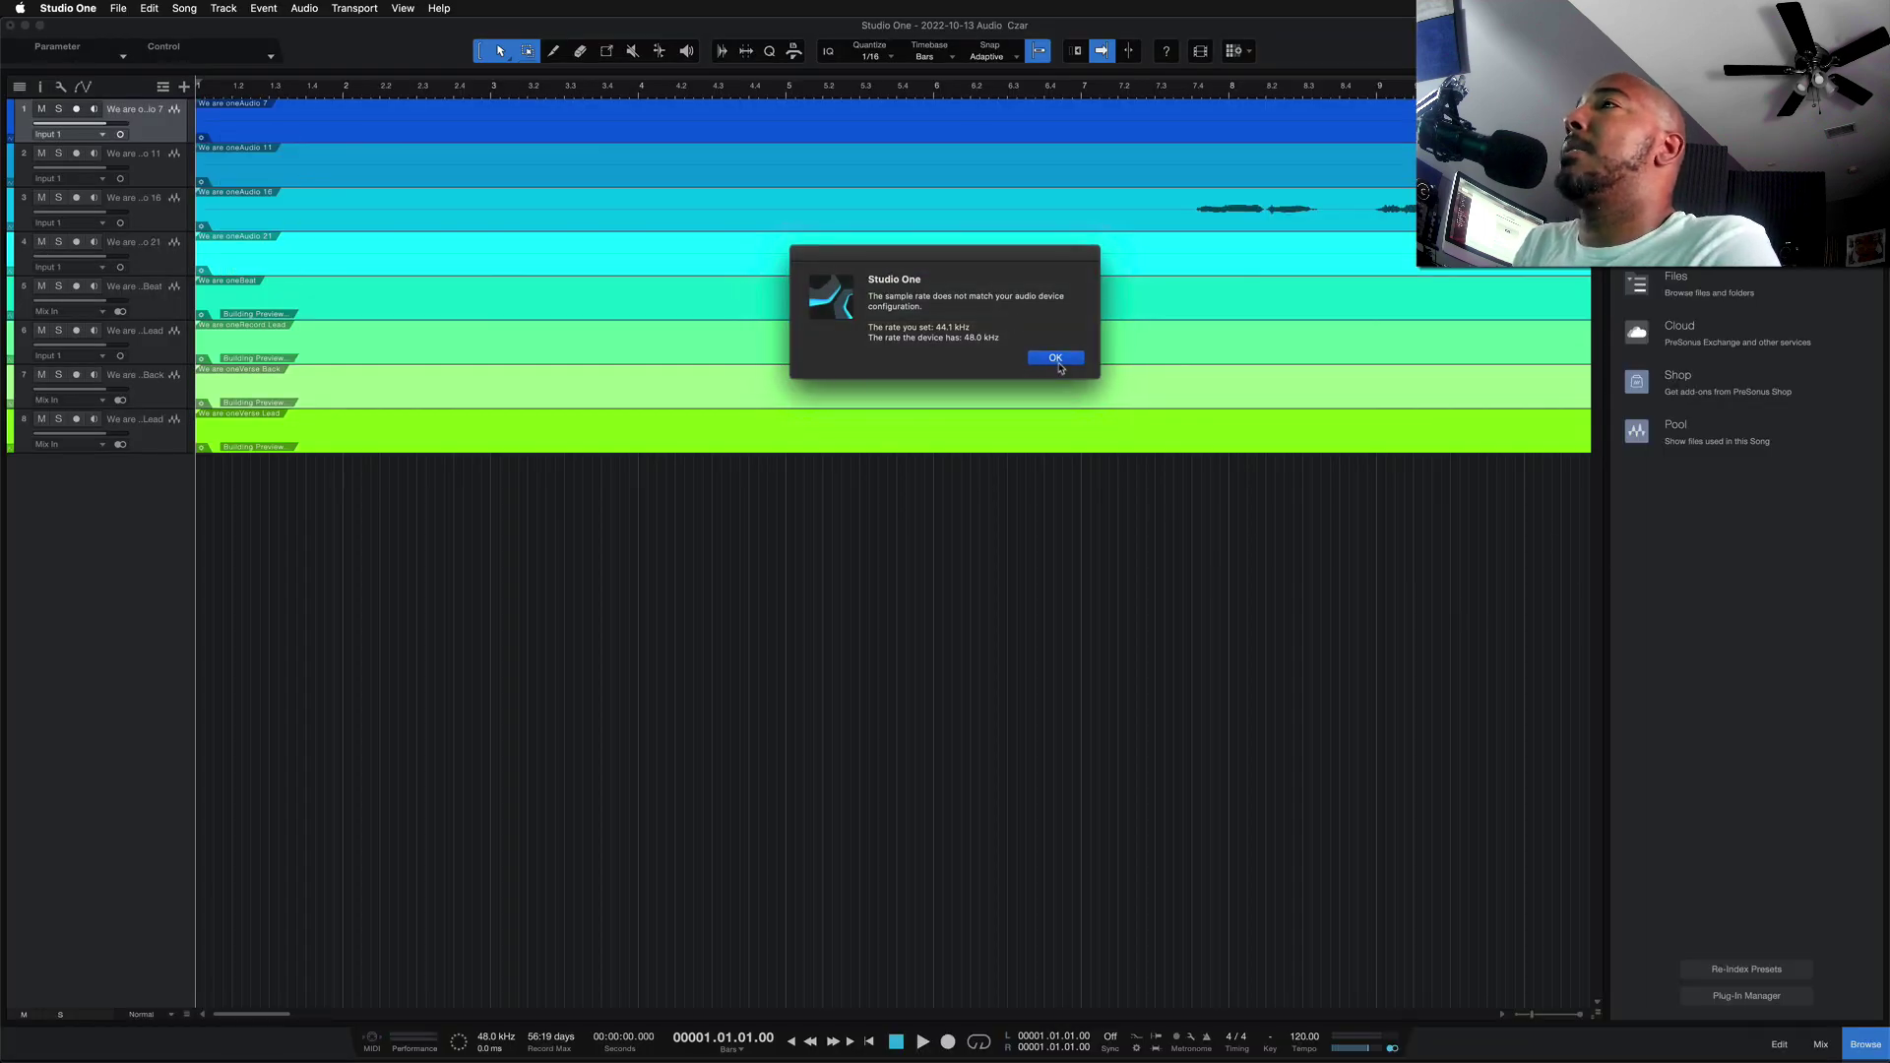
pyautogui.click(1055, 357)
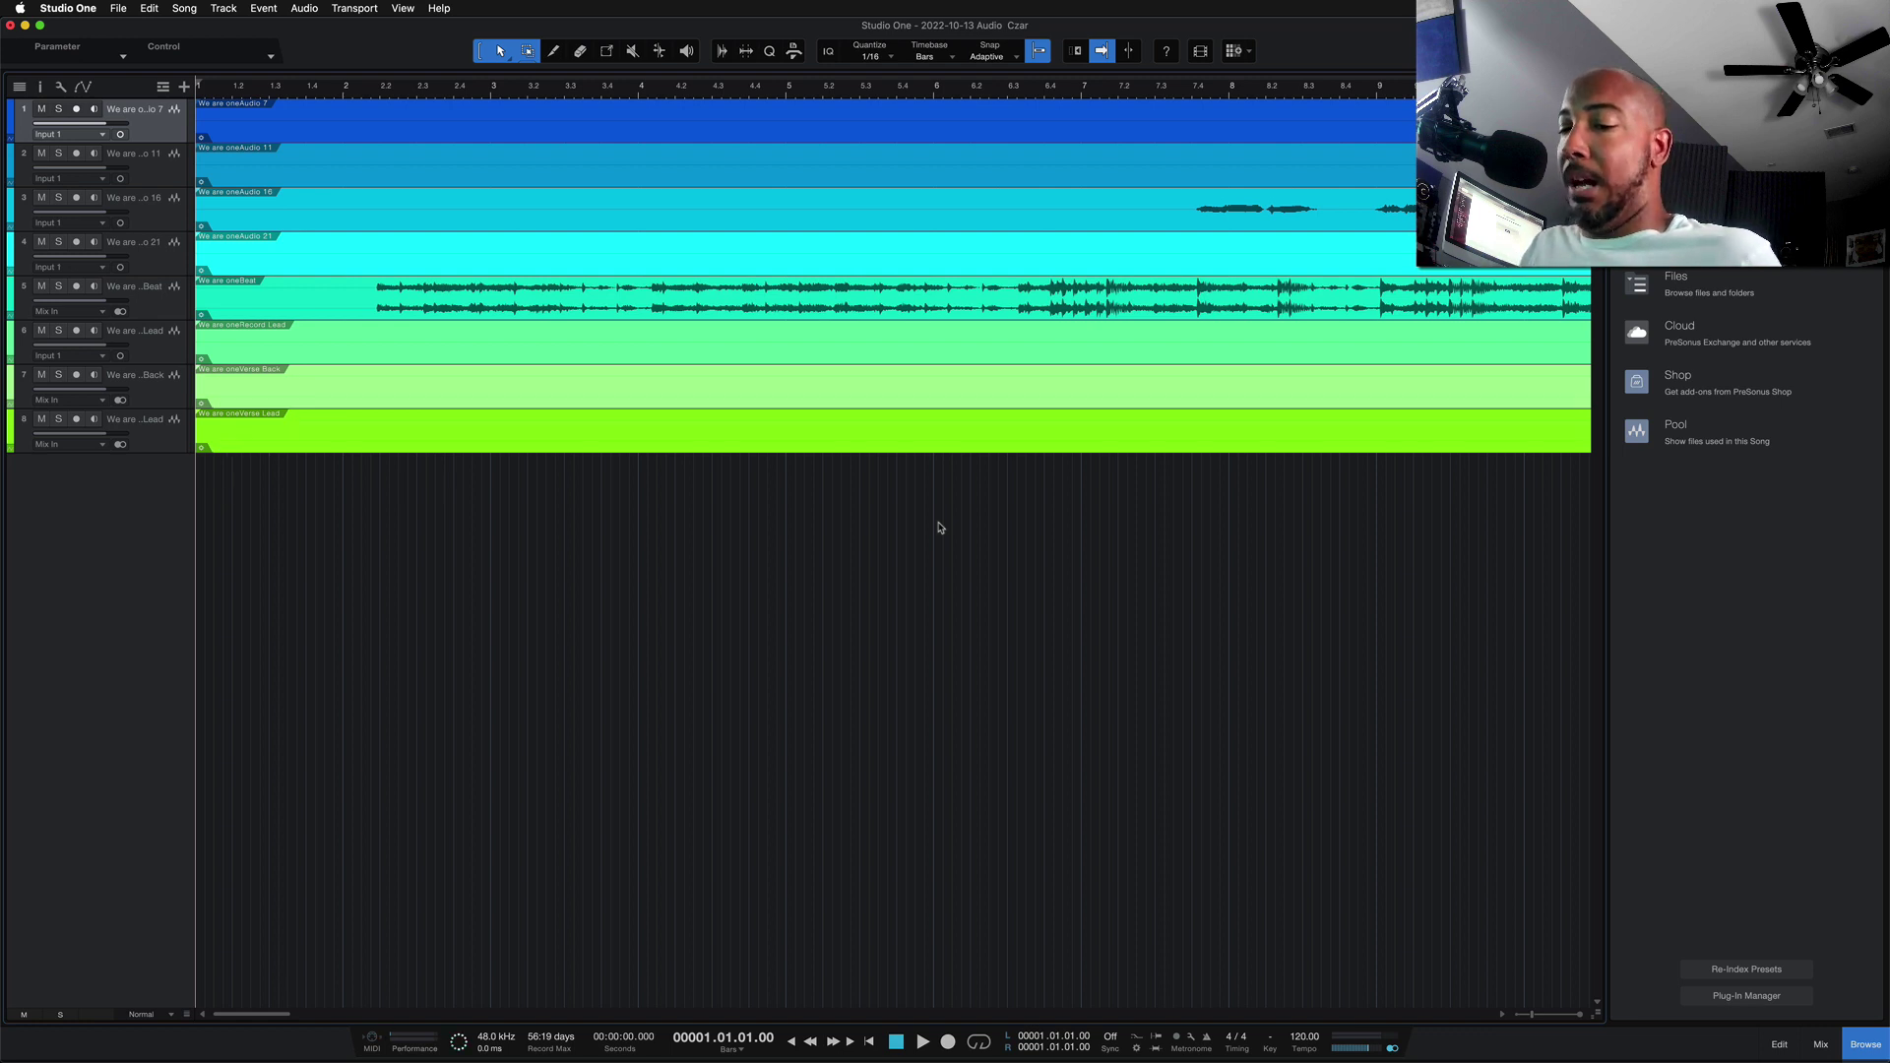
pyautogui.press('F3')
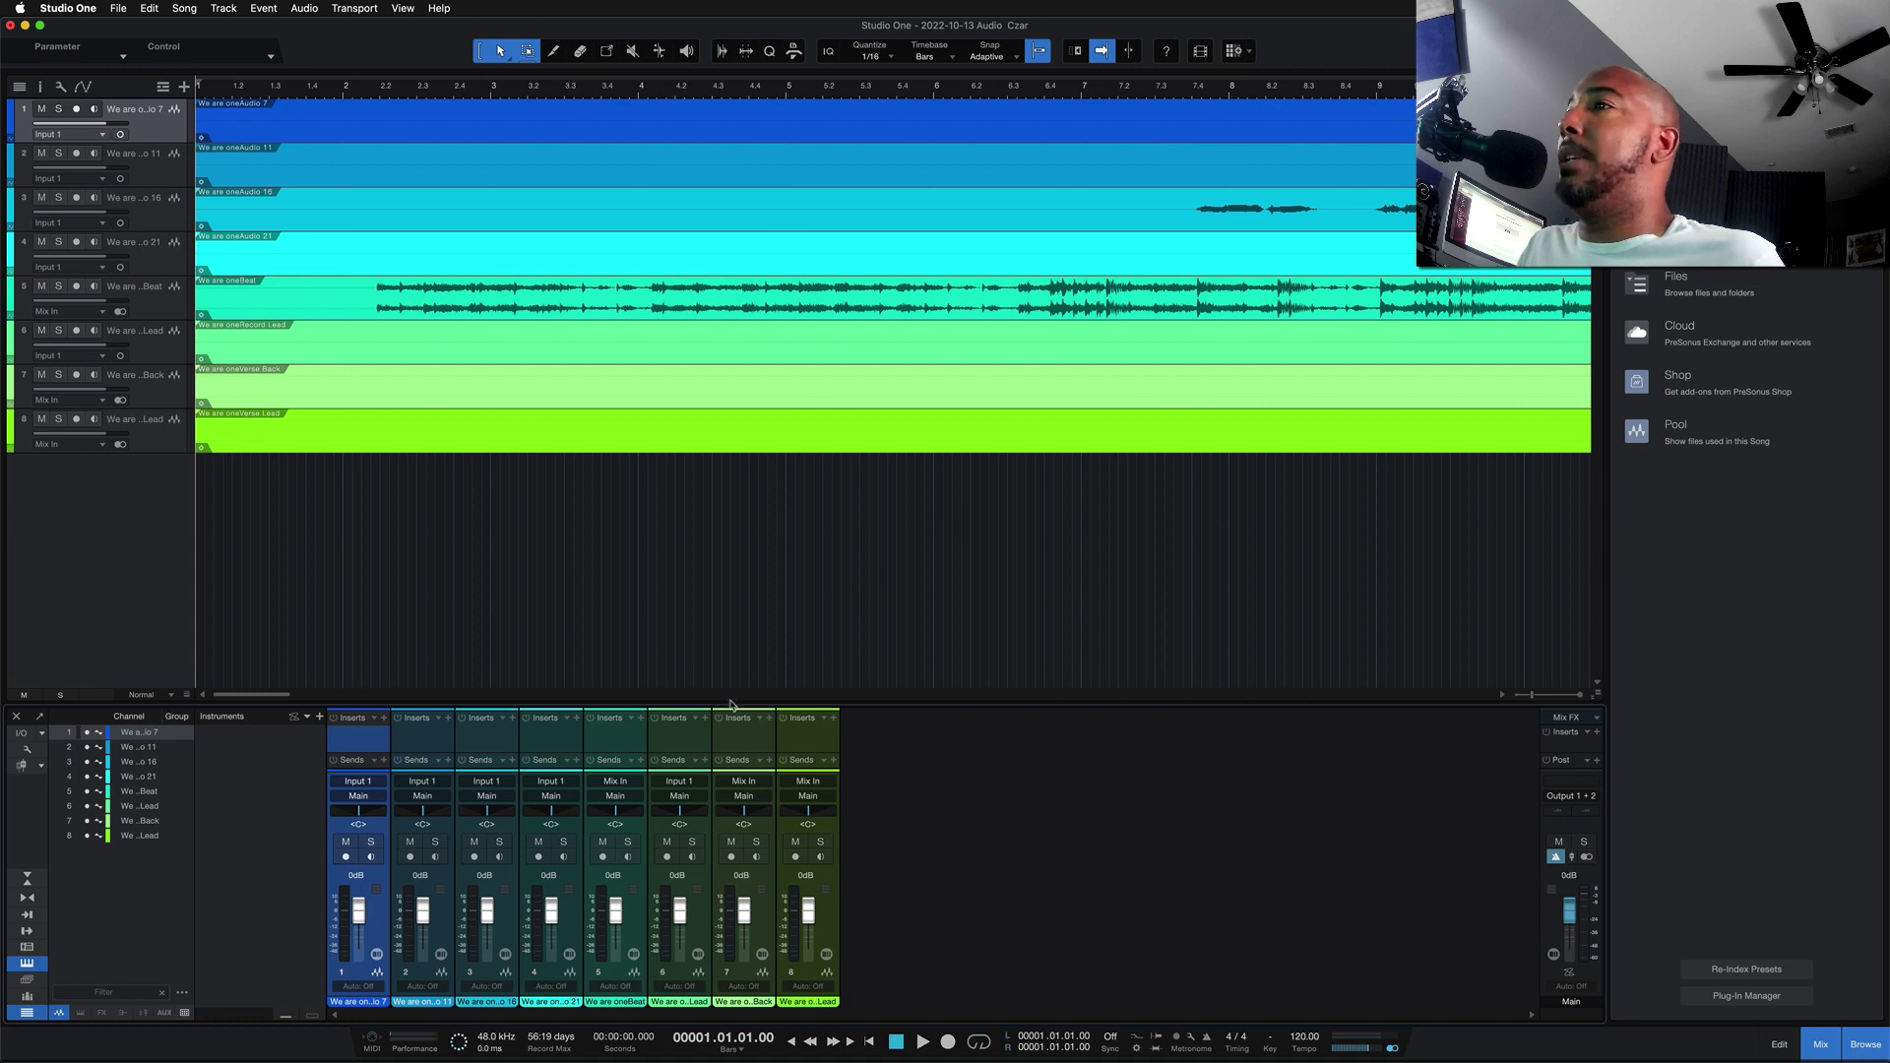
pyautogui.moveTo(730, 703); pyautogui.dragTo(723, 566)
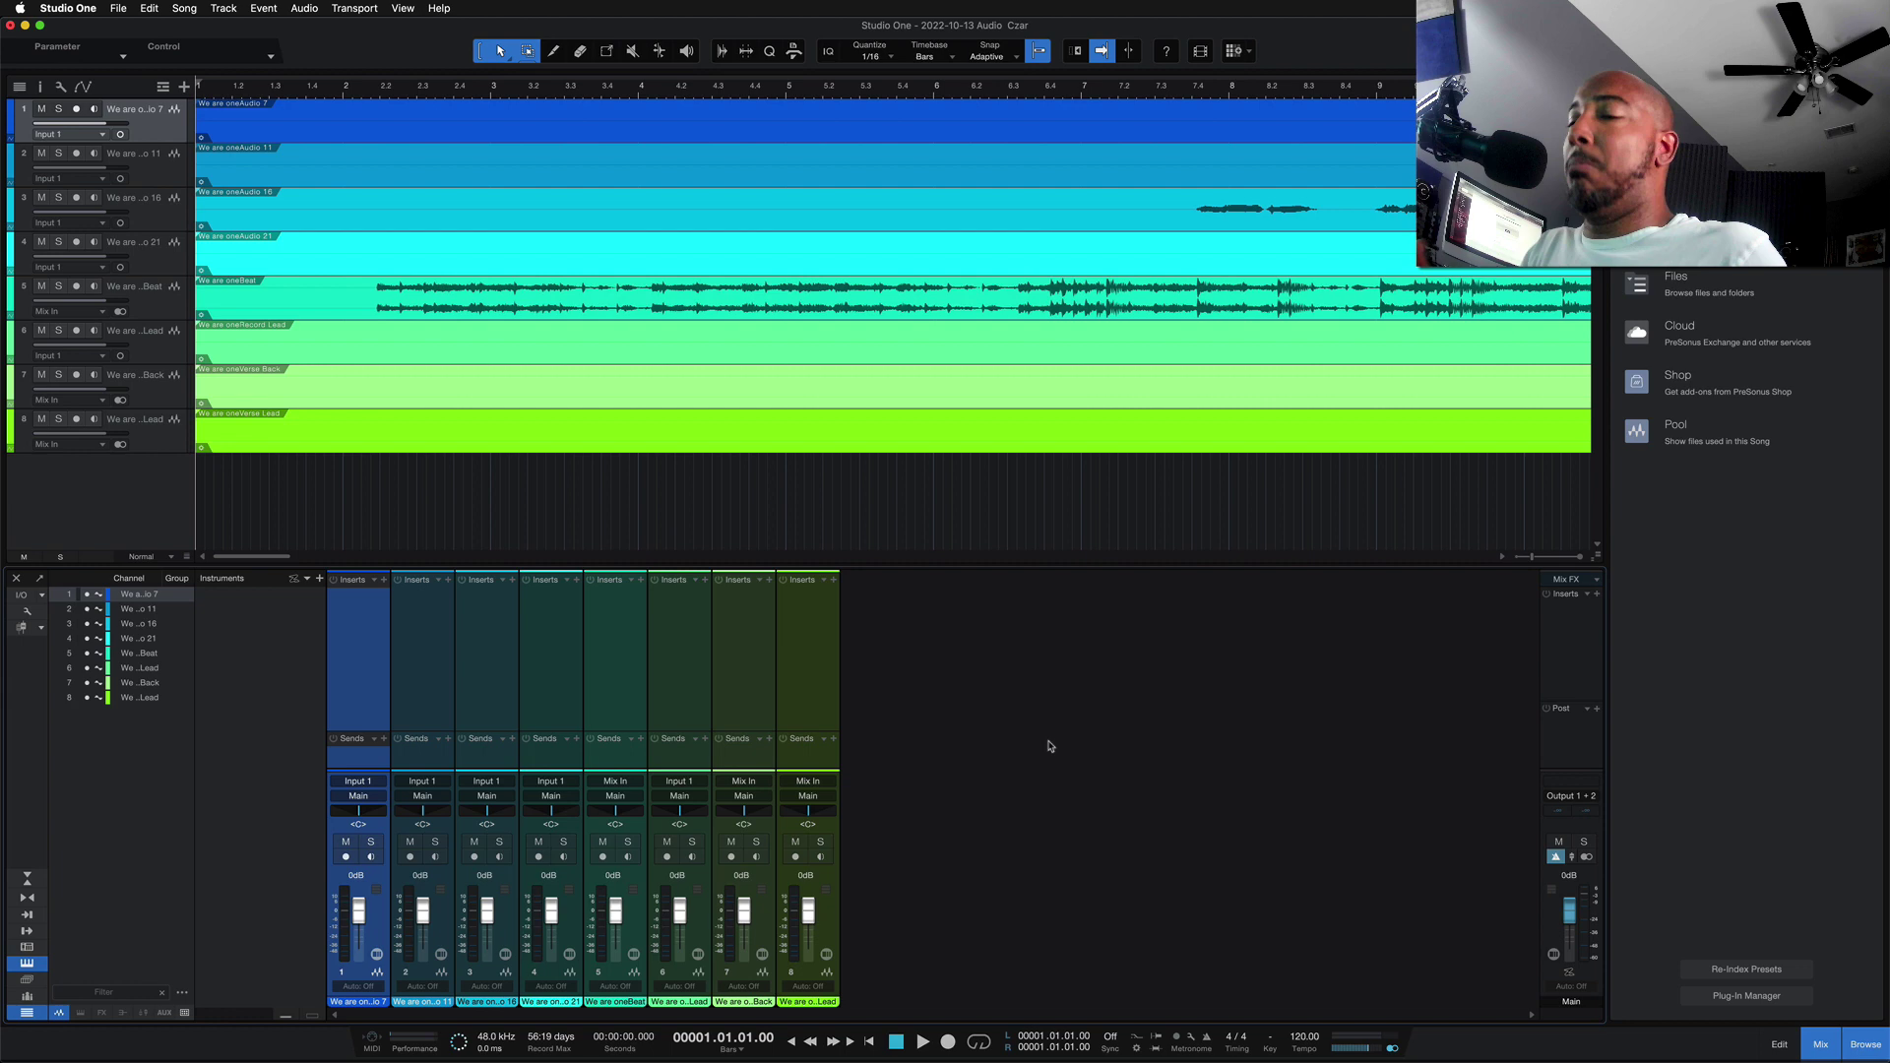
# Close the song without saving and begin a new one on the Import Files template.
pyautogui.press('super+w')
pyautogui.click(895, 340)
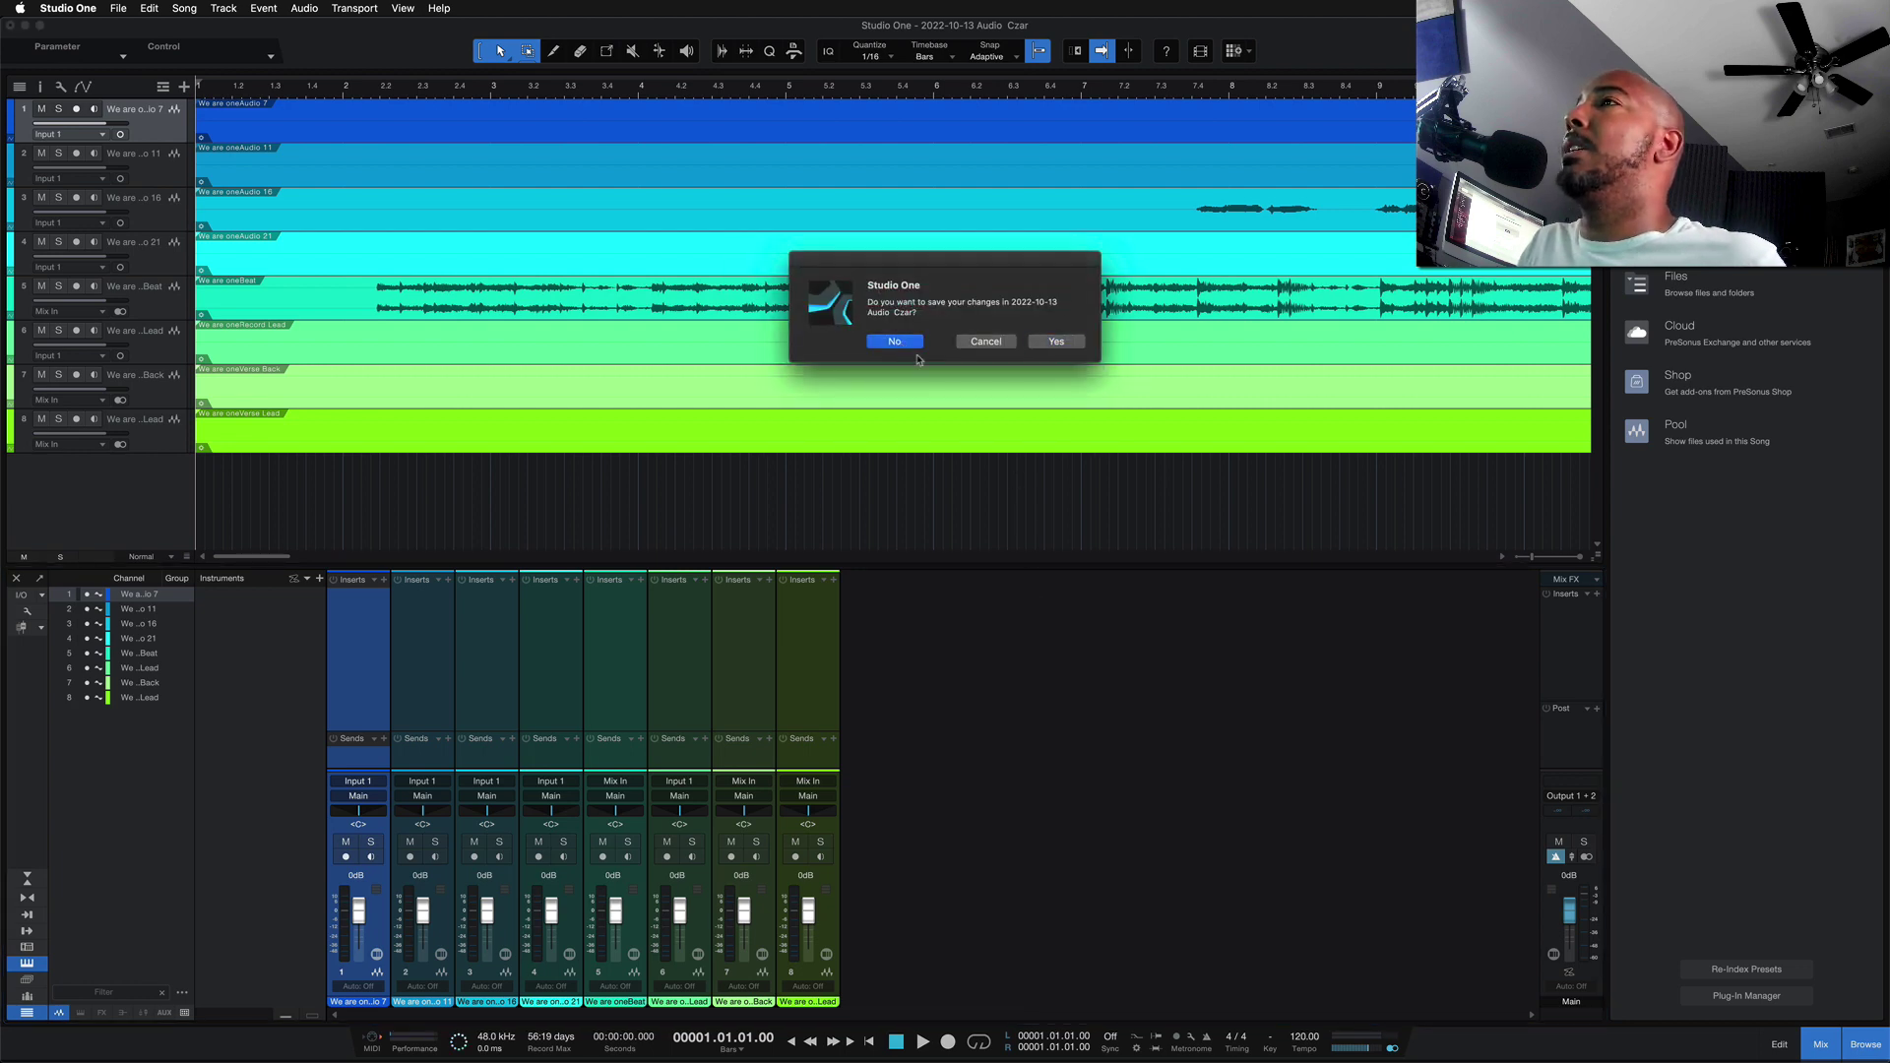
pyautogui.click(533, 162)
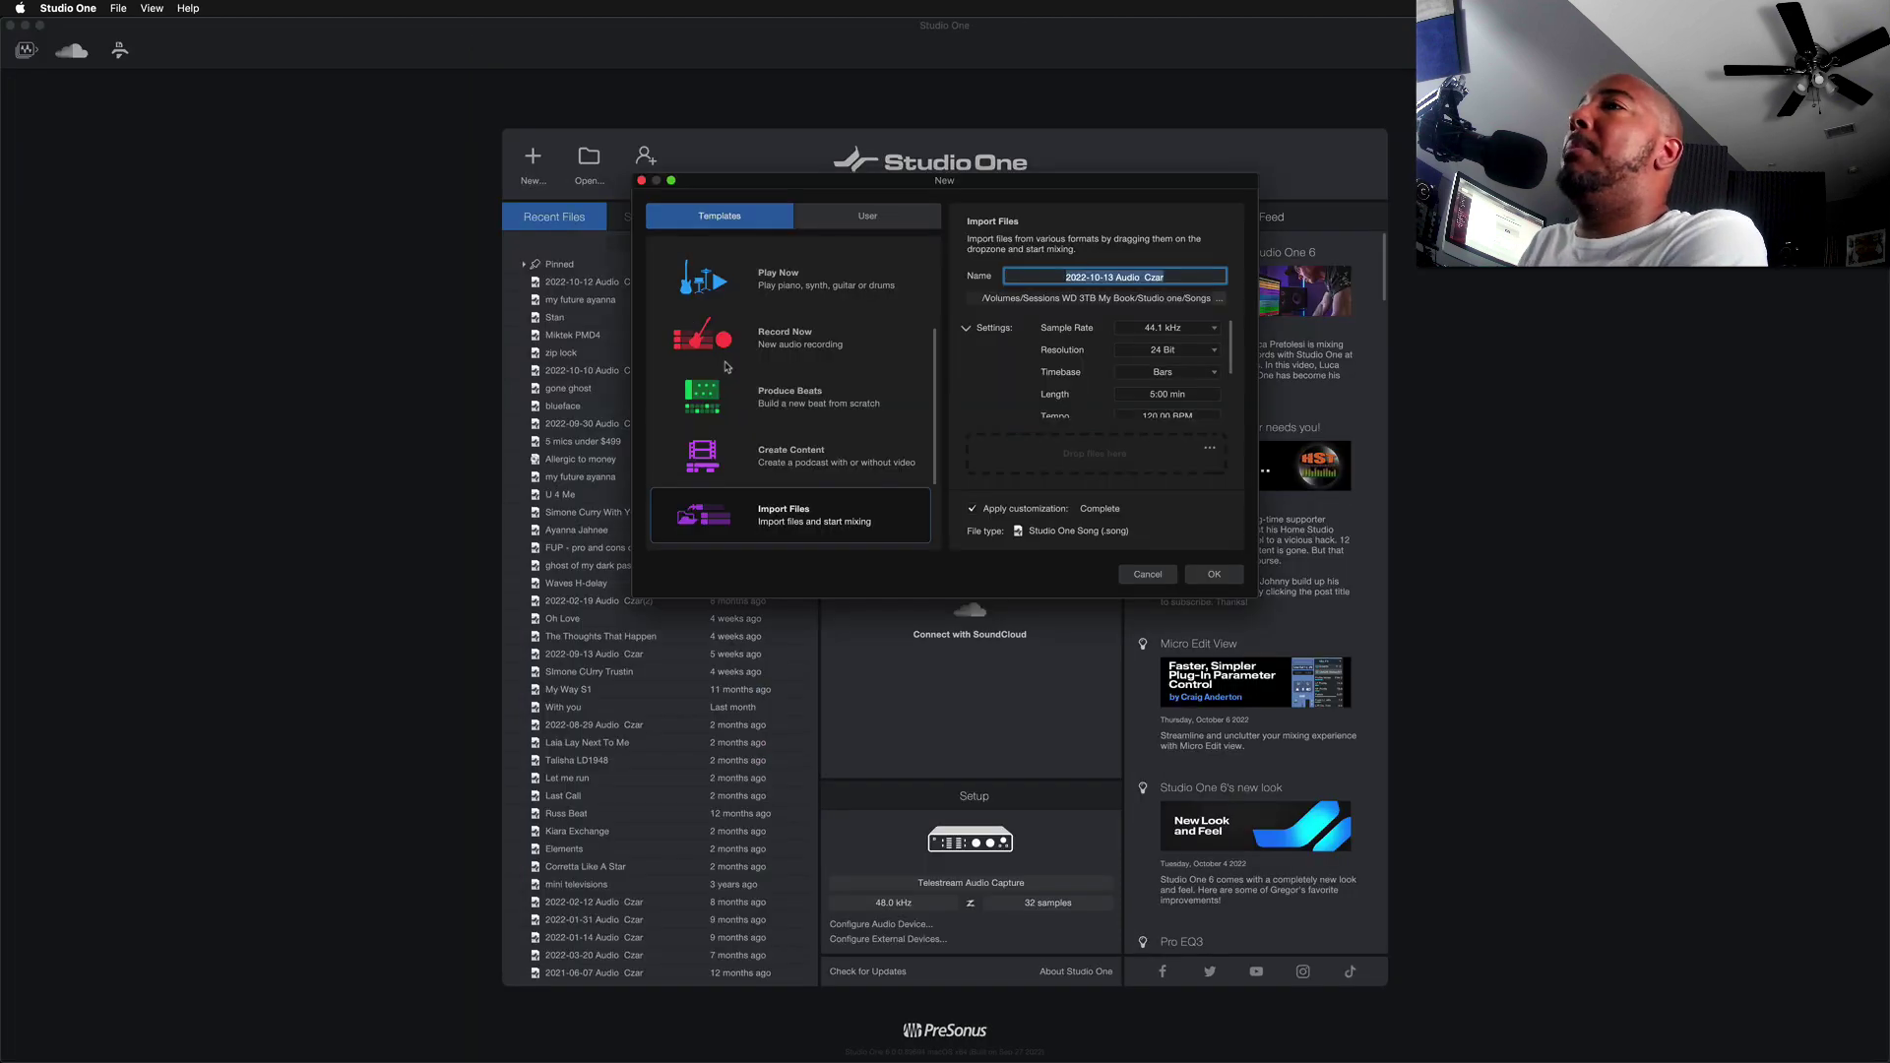
pyautogui.scroll(-2, 788, 412)
pyautogui.click(805, 404)
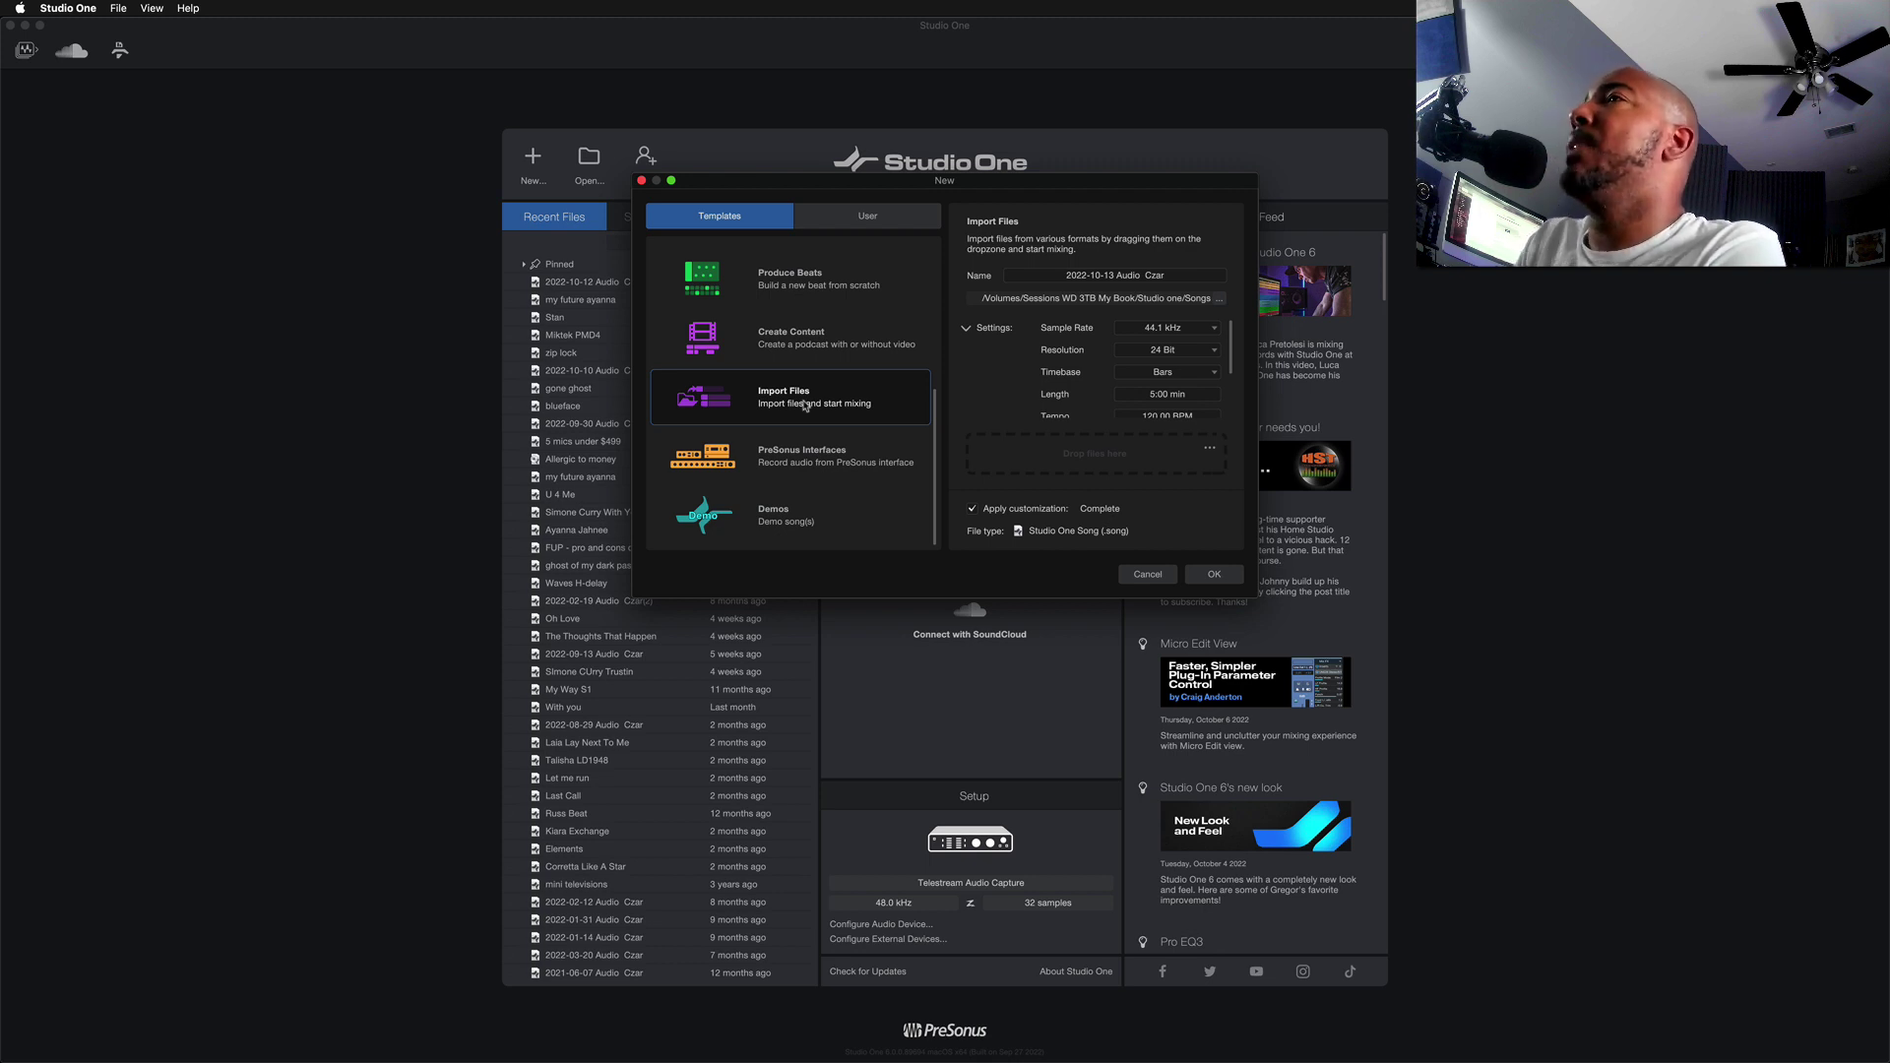
# Create a new song from the user SSL native template with settings collapsed.
pyautogui.click(866, 219)
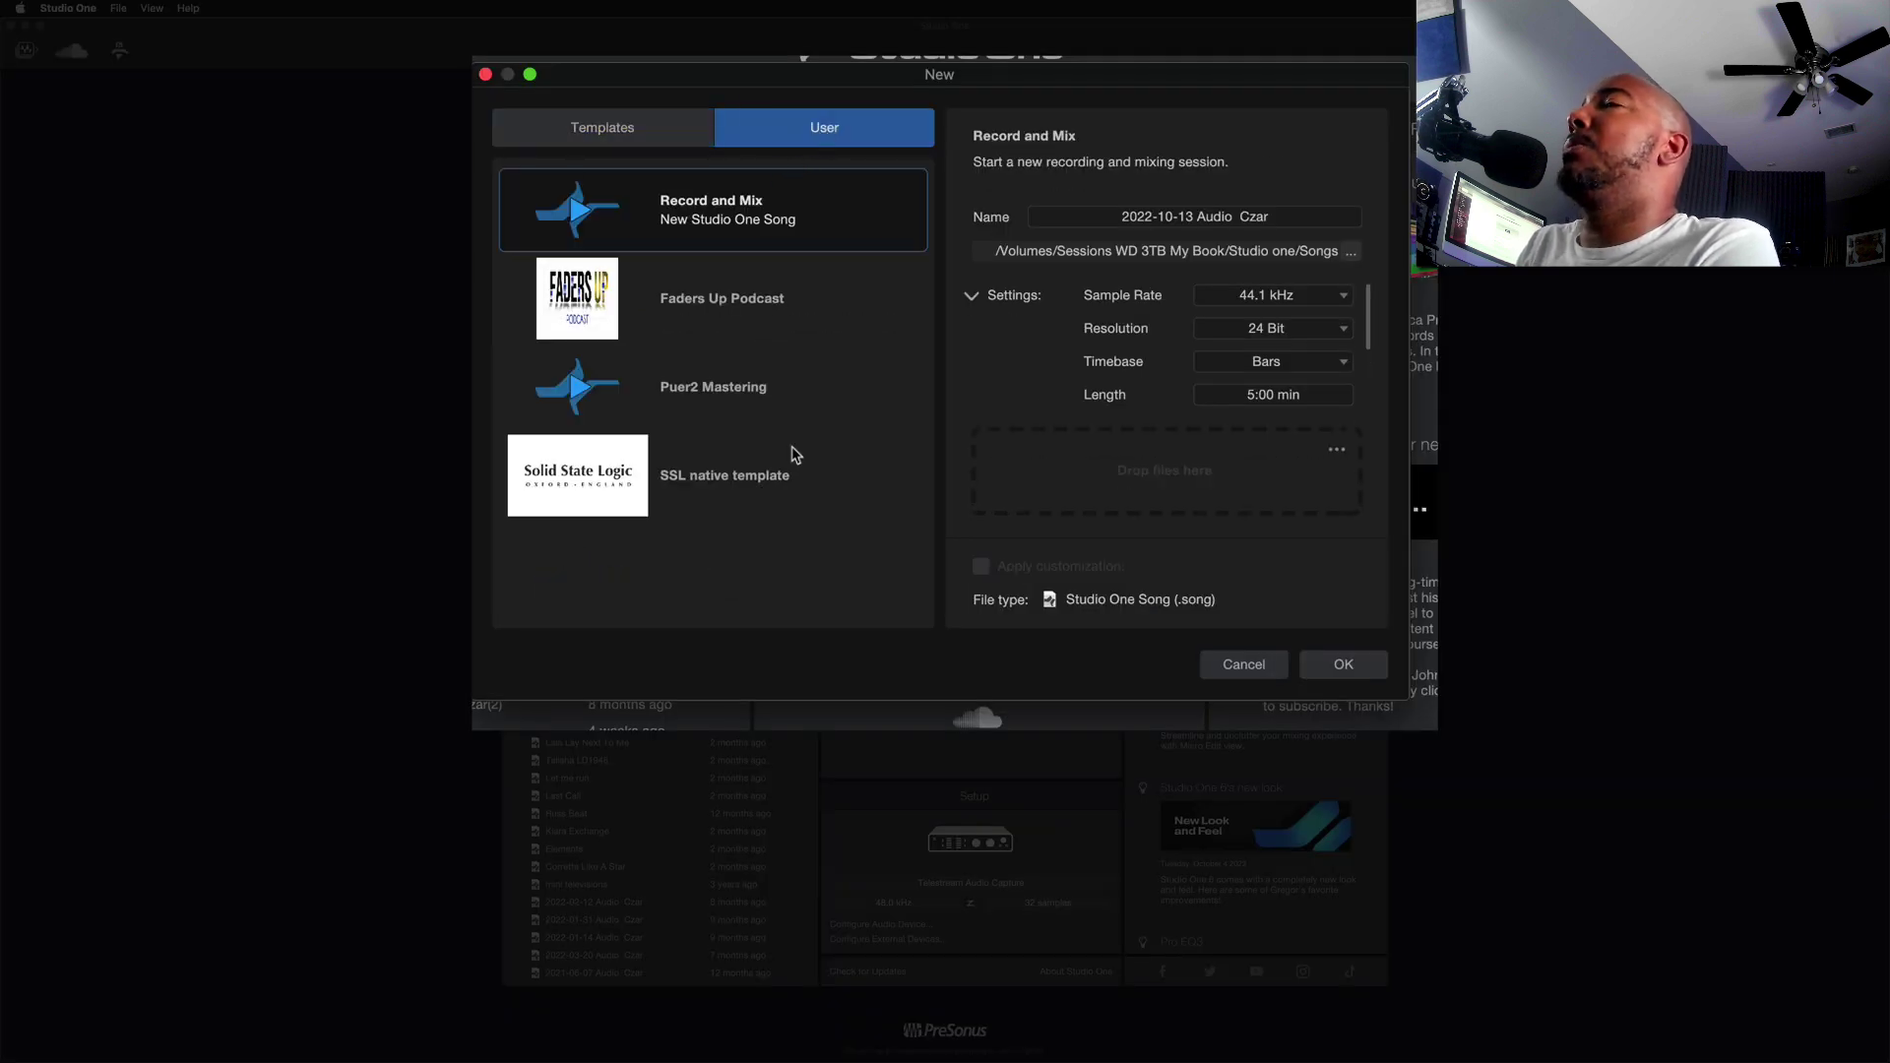
pyautogui.click(795, 475)
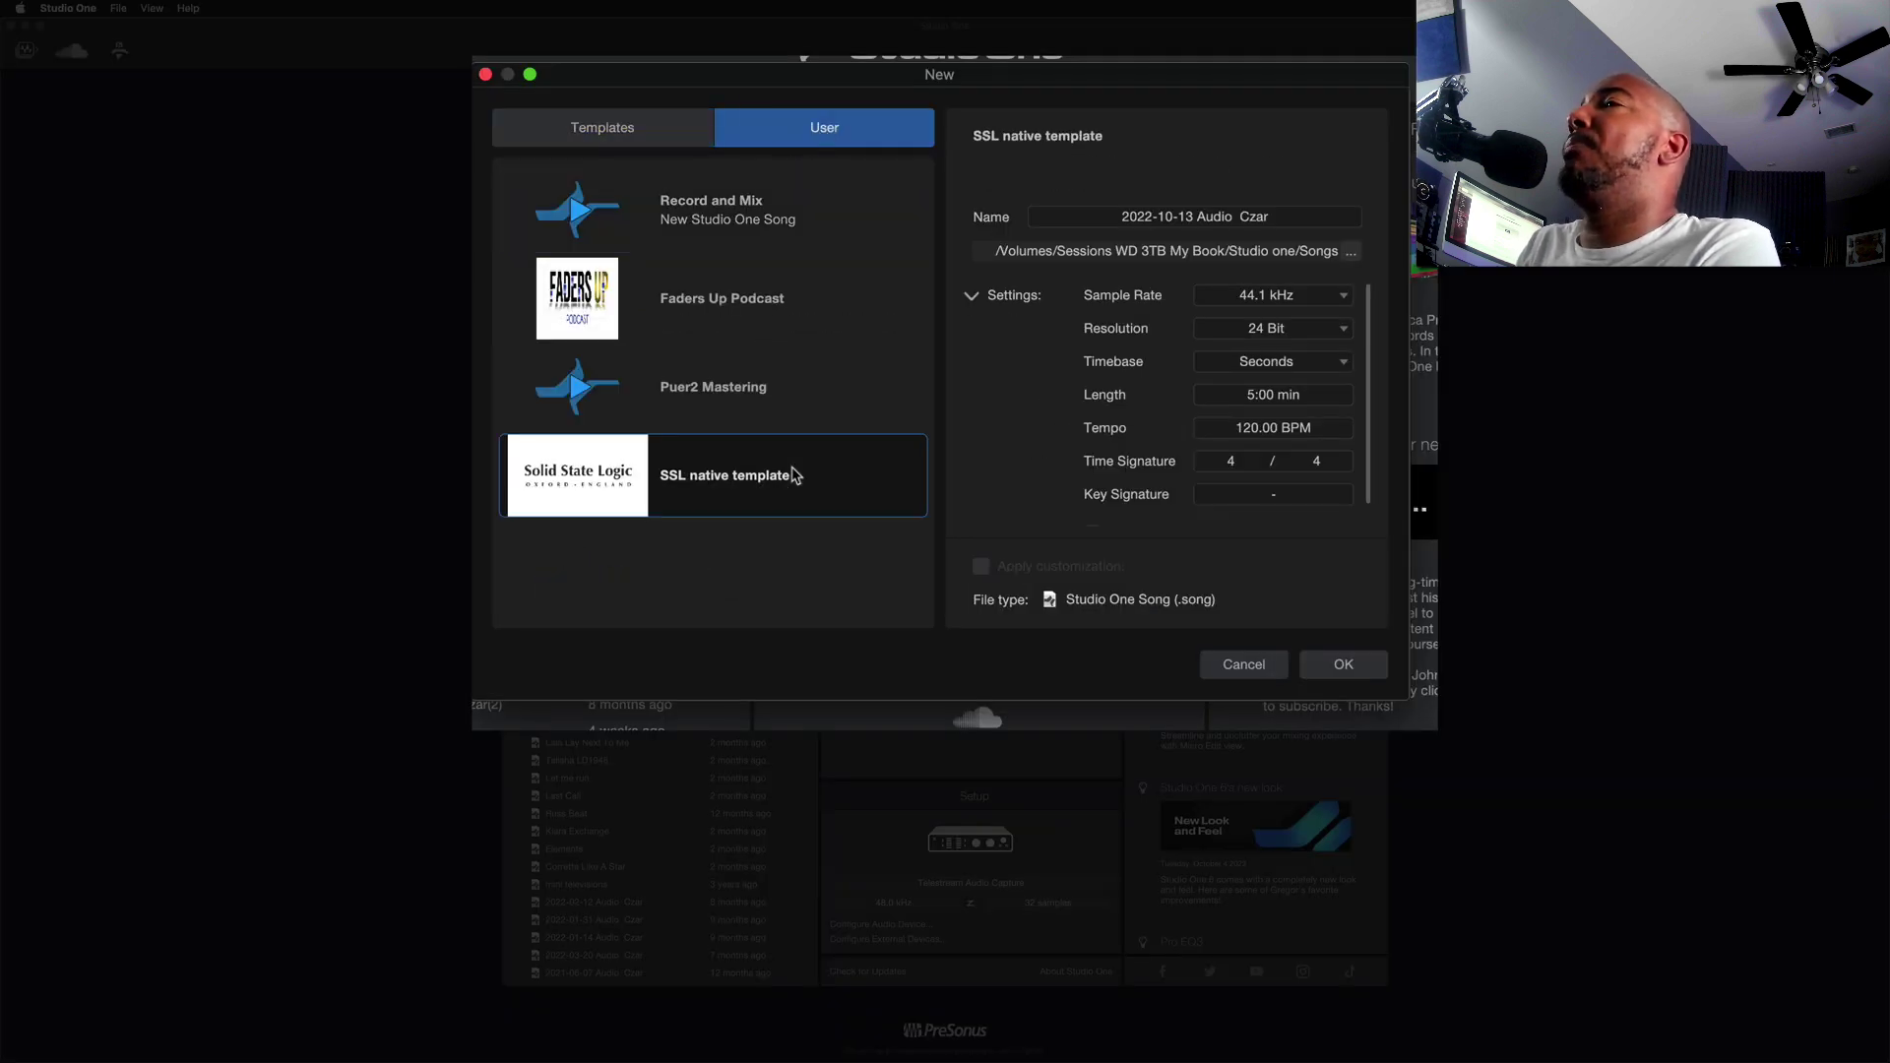
pyautogui.click(971, 295)
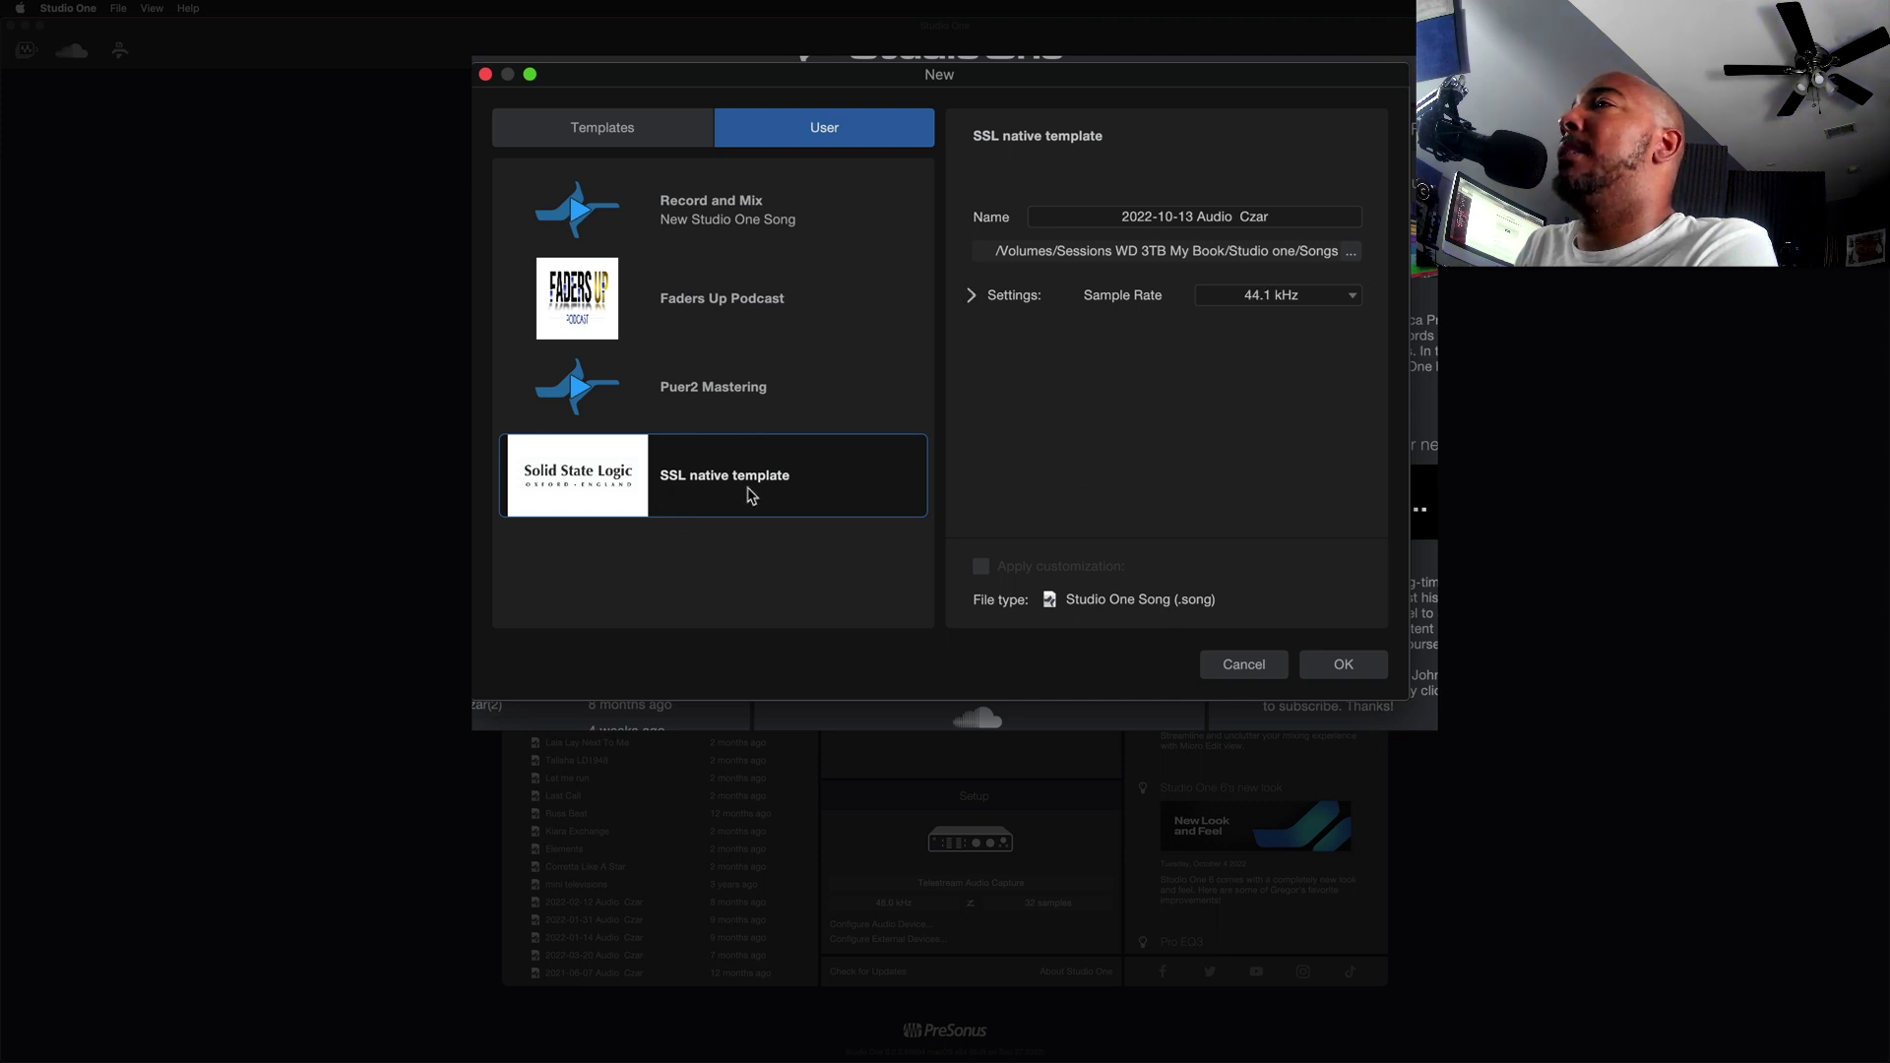
pyautogui.click(1336, 668)
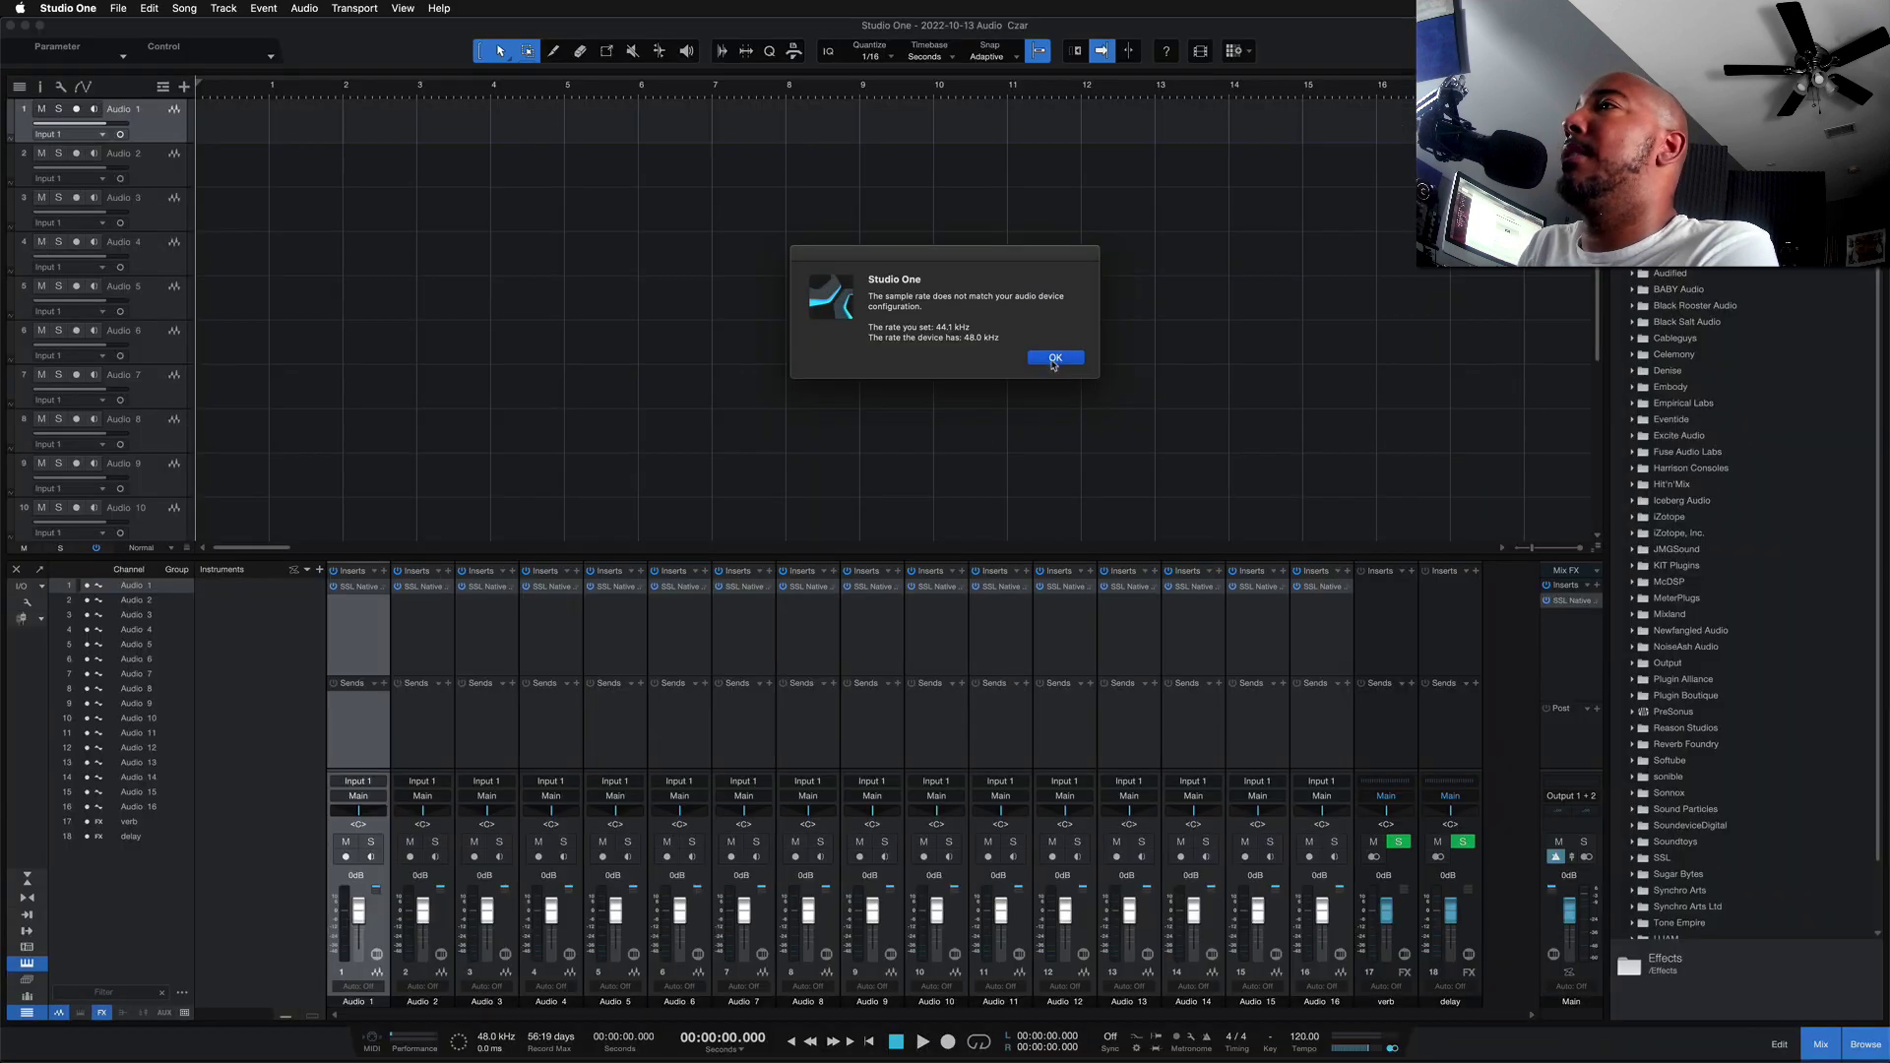
# Dismiss the sample-rate warning and inspect the SSL Channel Strip on Audio 9 and Bus Compressor on Main.
pyautogui.click(1053, 358)
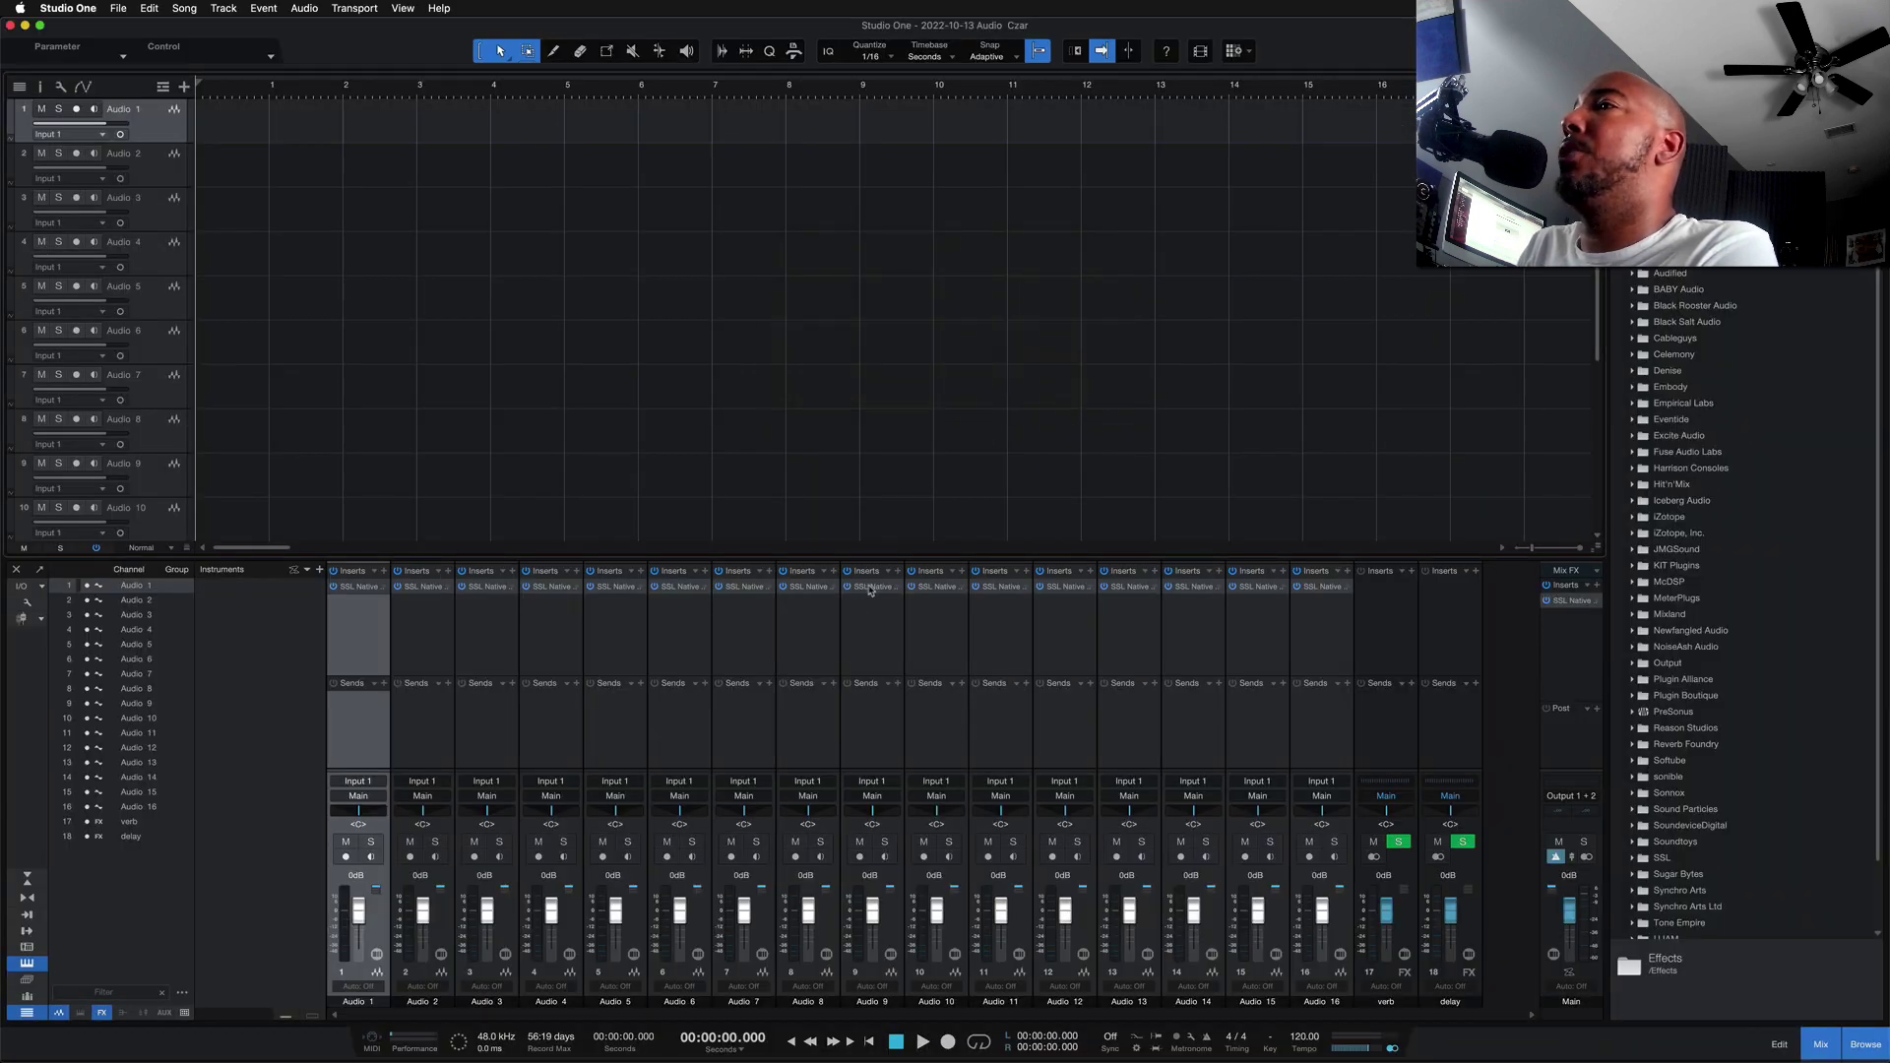
pyautogui.click(870, 587)
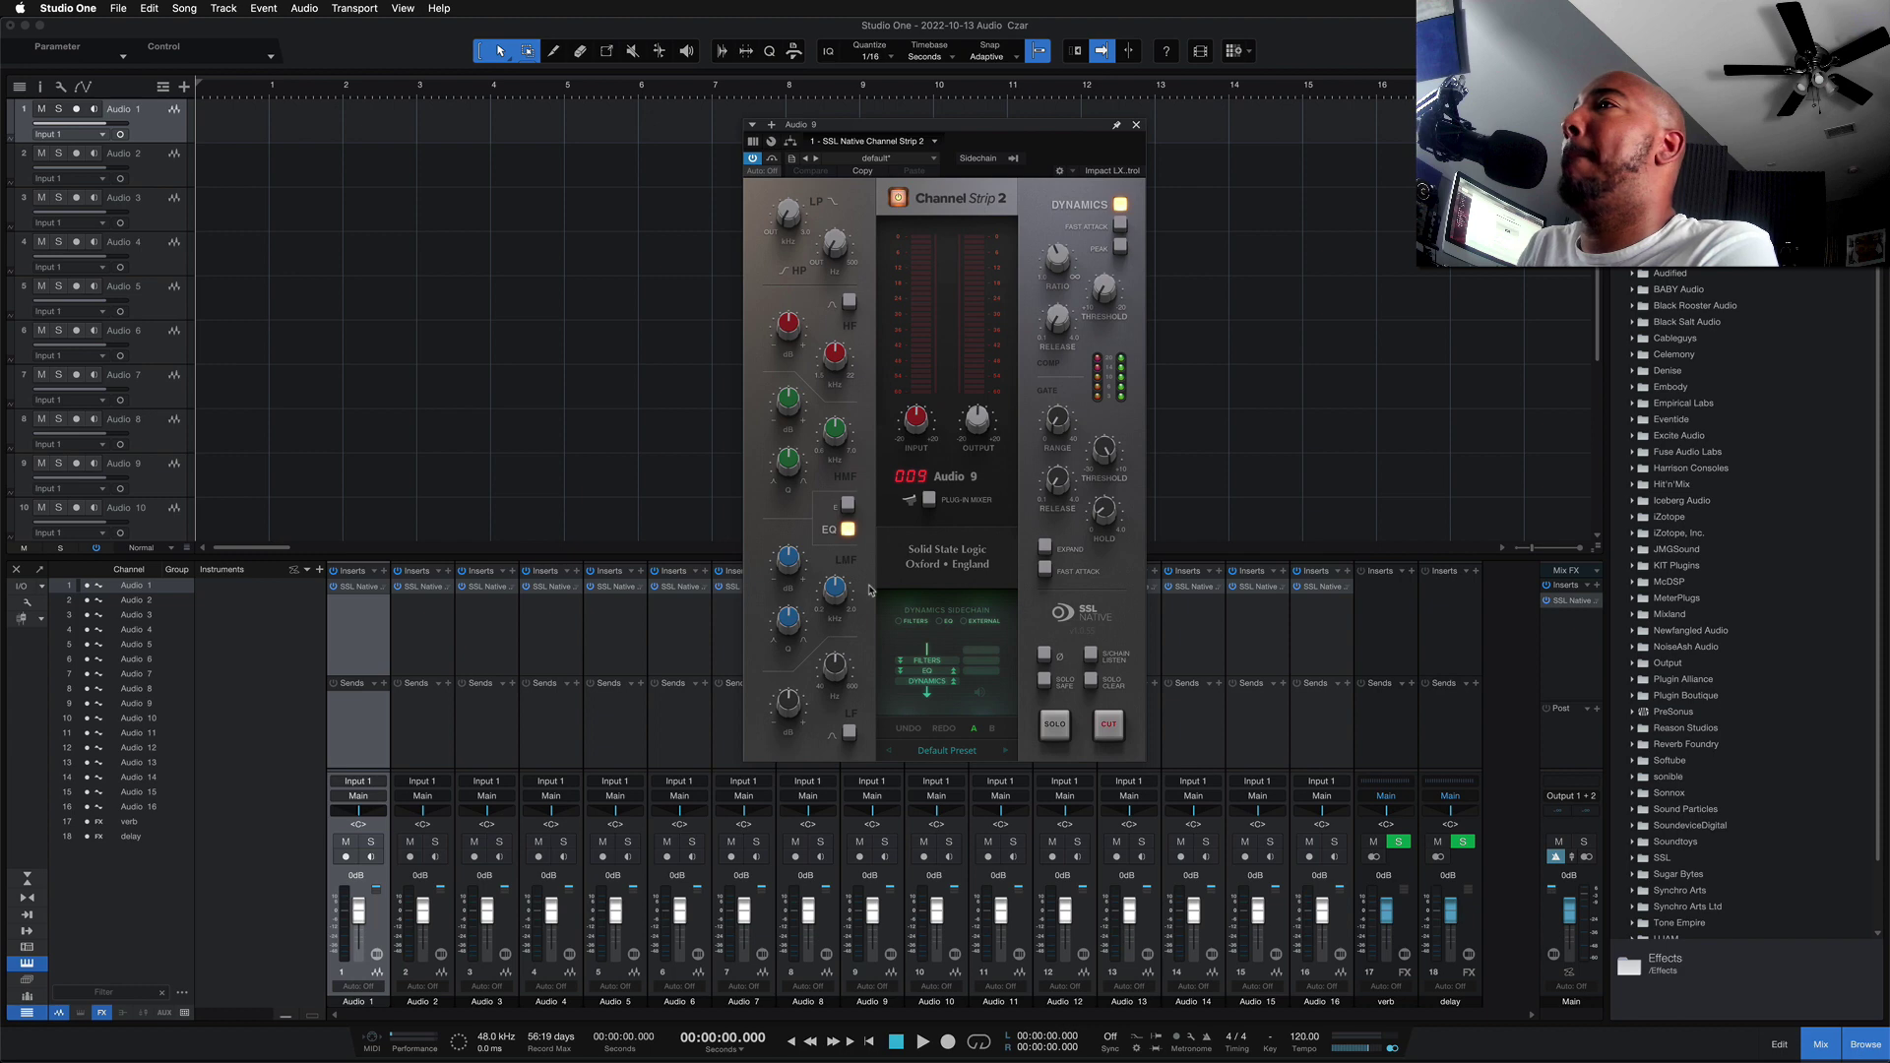
pyautogui.click(1571, 602)
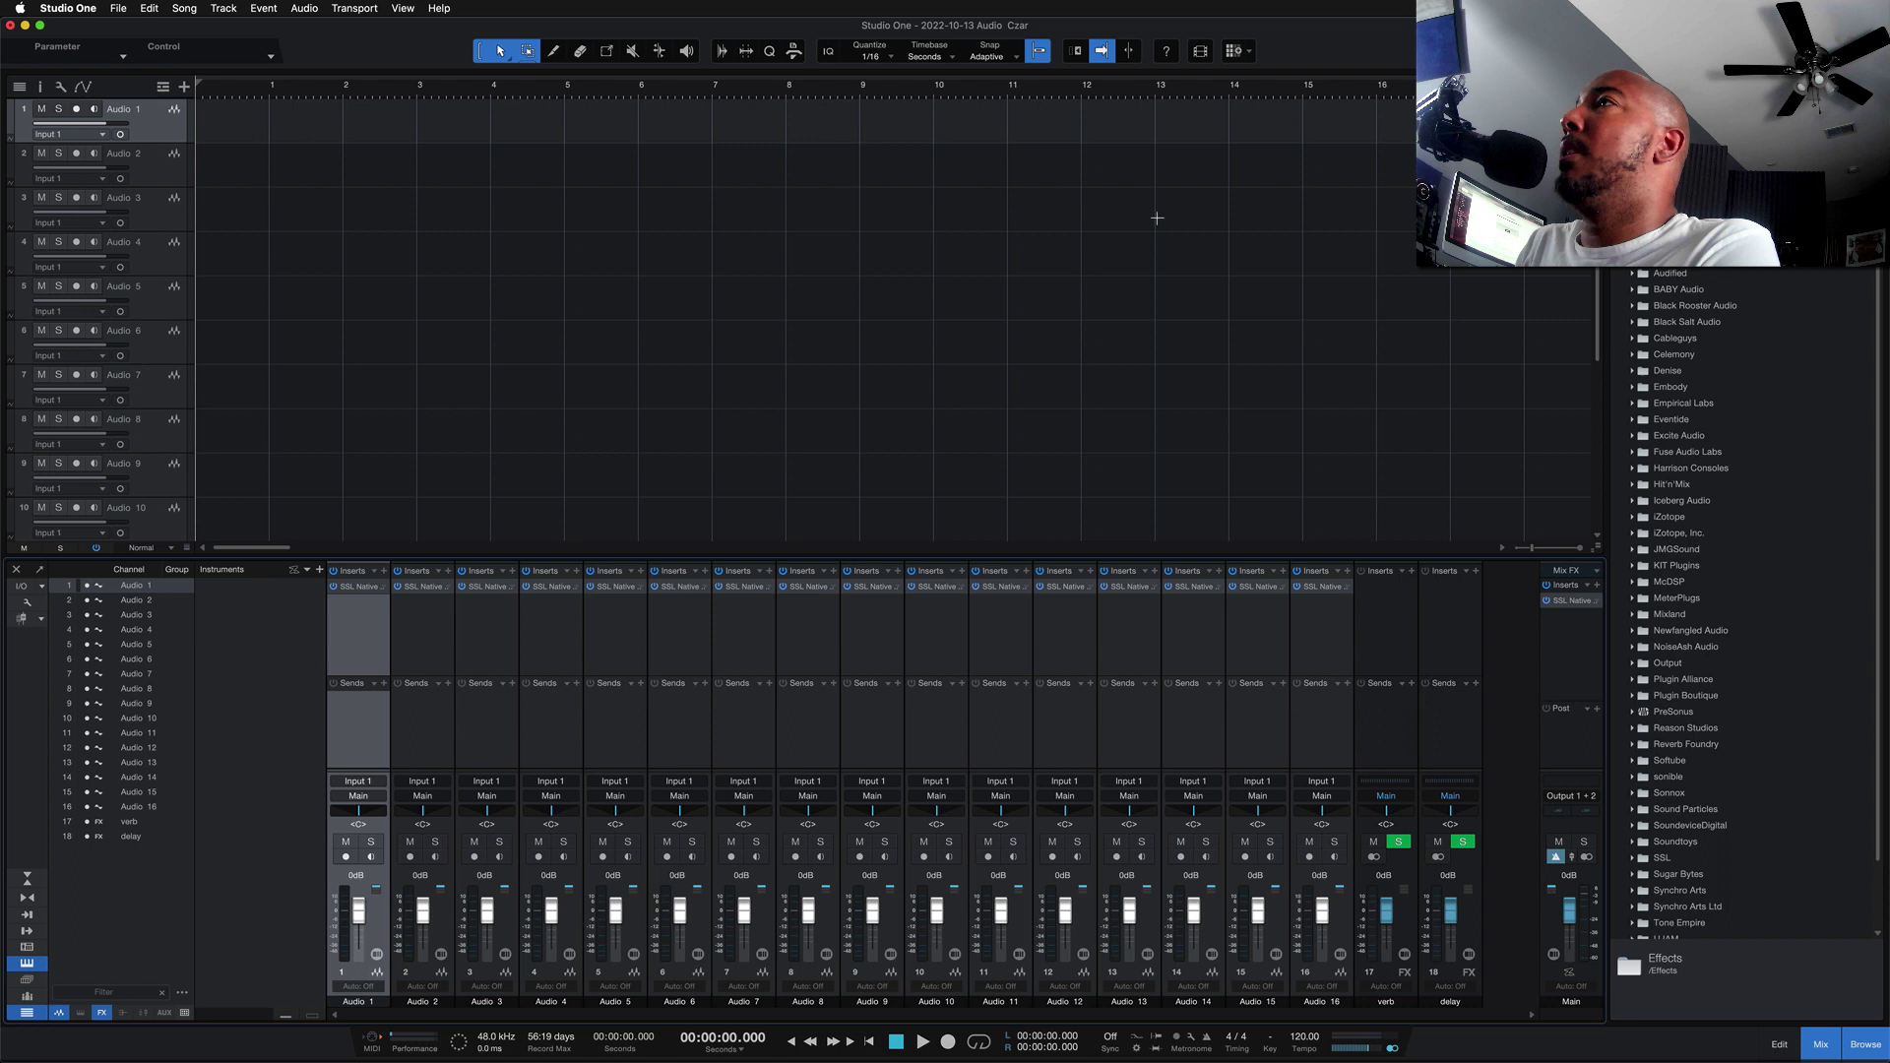
pyautogui.click(1145, 125)
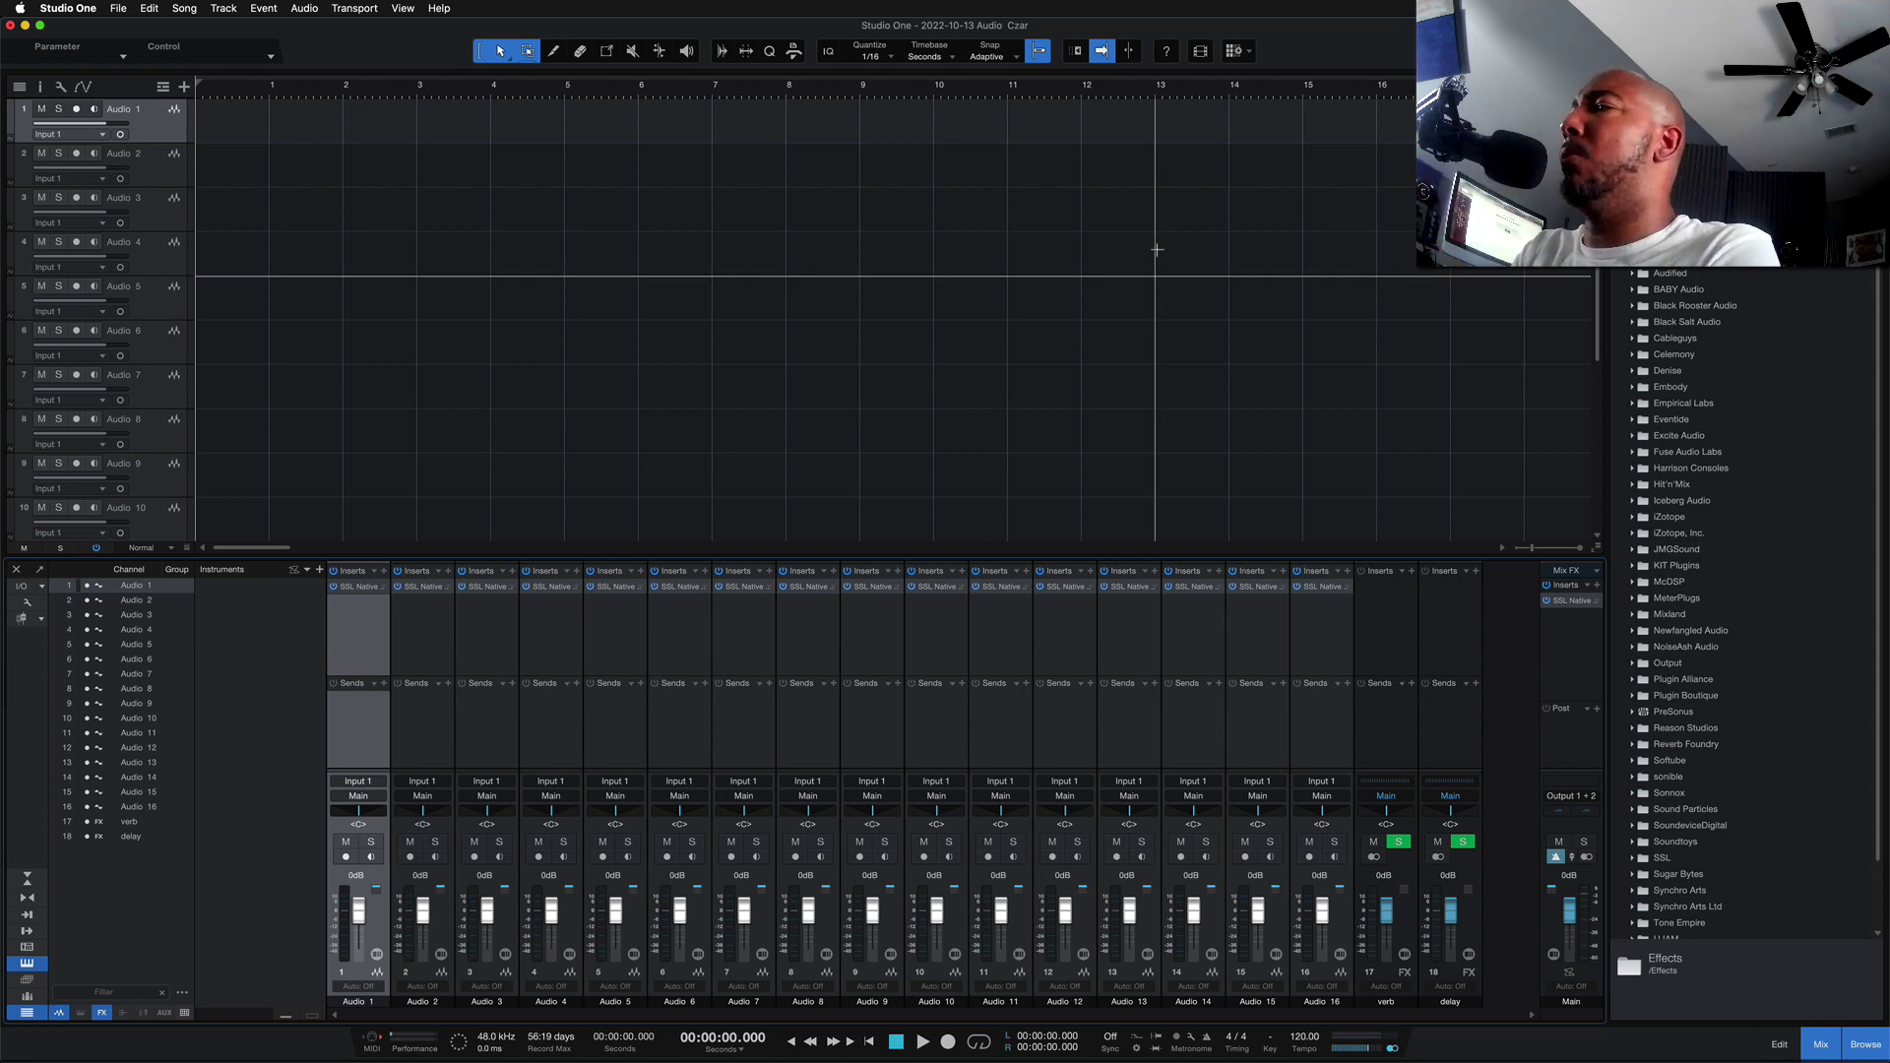
# Close the SSL song unsaved and reopen the New dialog on the factory templates.
pyautogui.press('super+w')
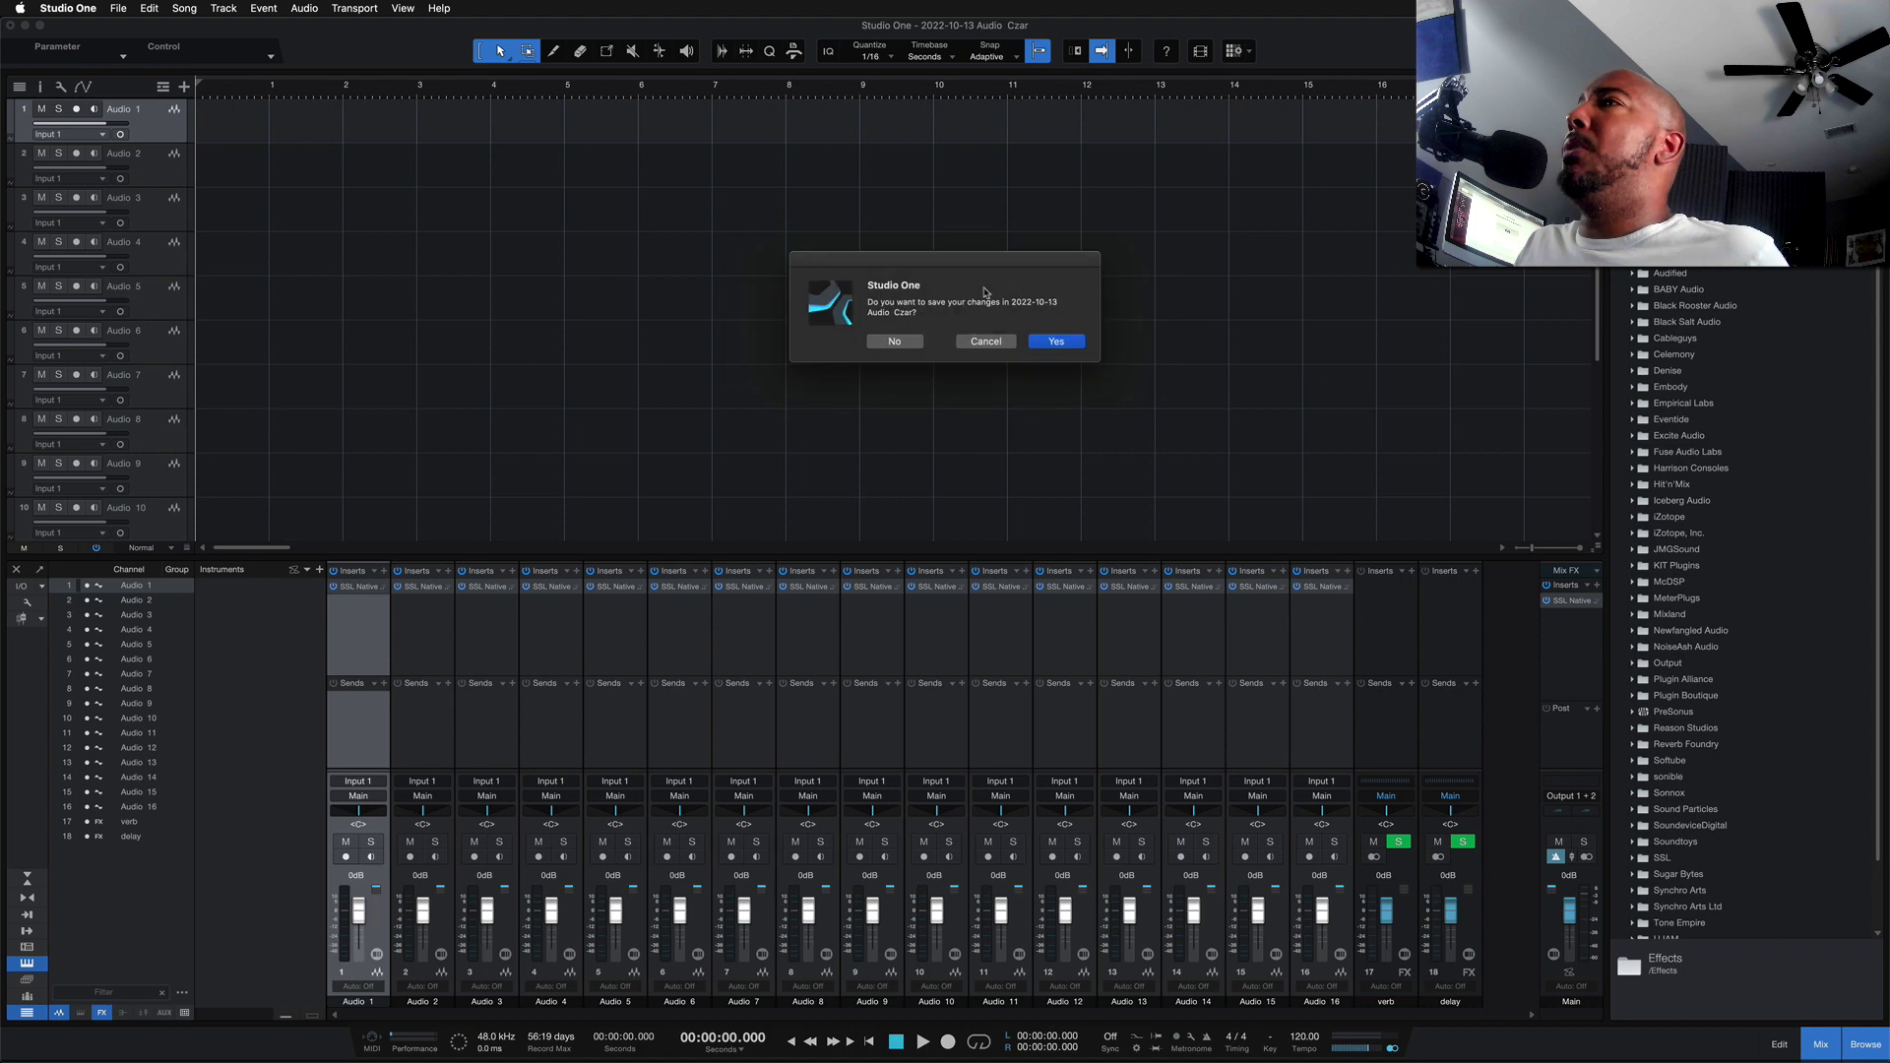
pyautogui.click(892, 342)
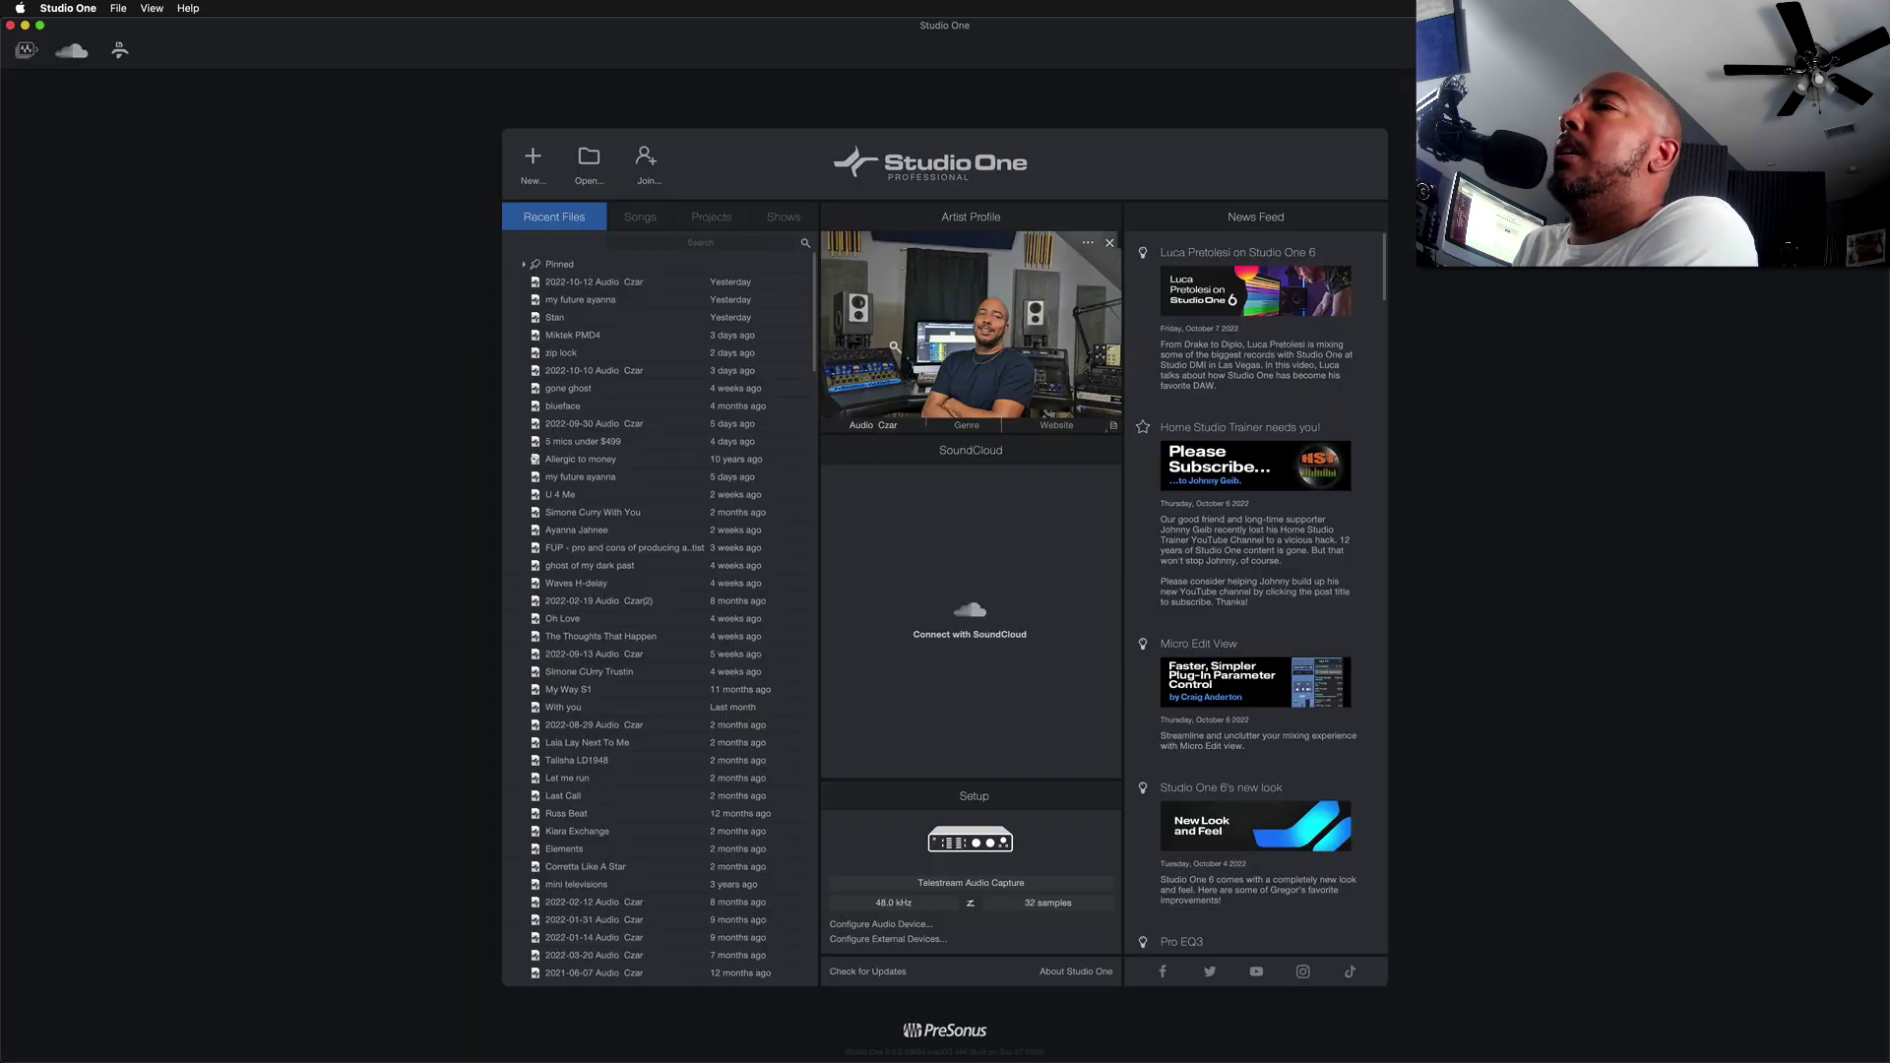
pyautogui.press('super+n')
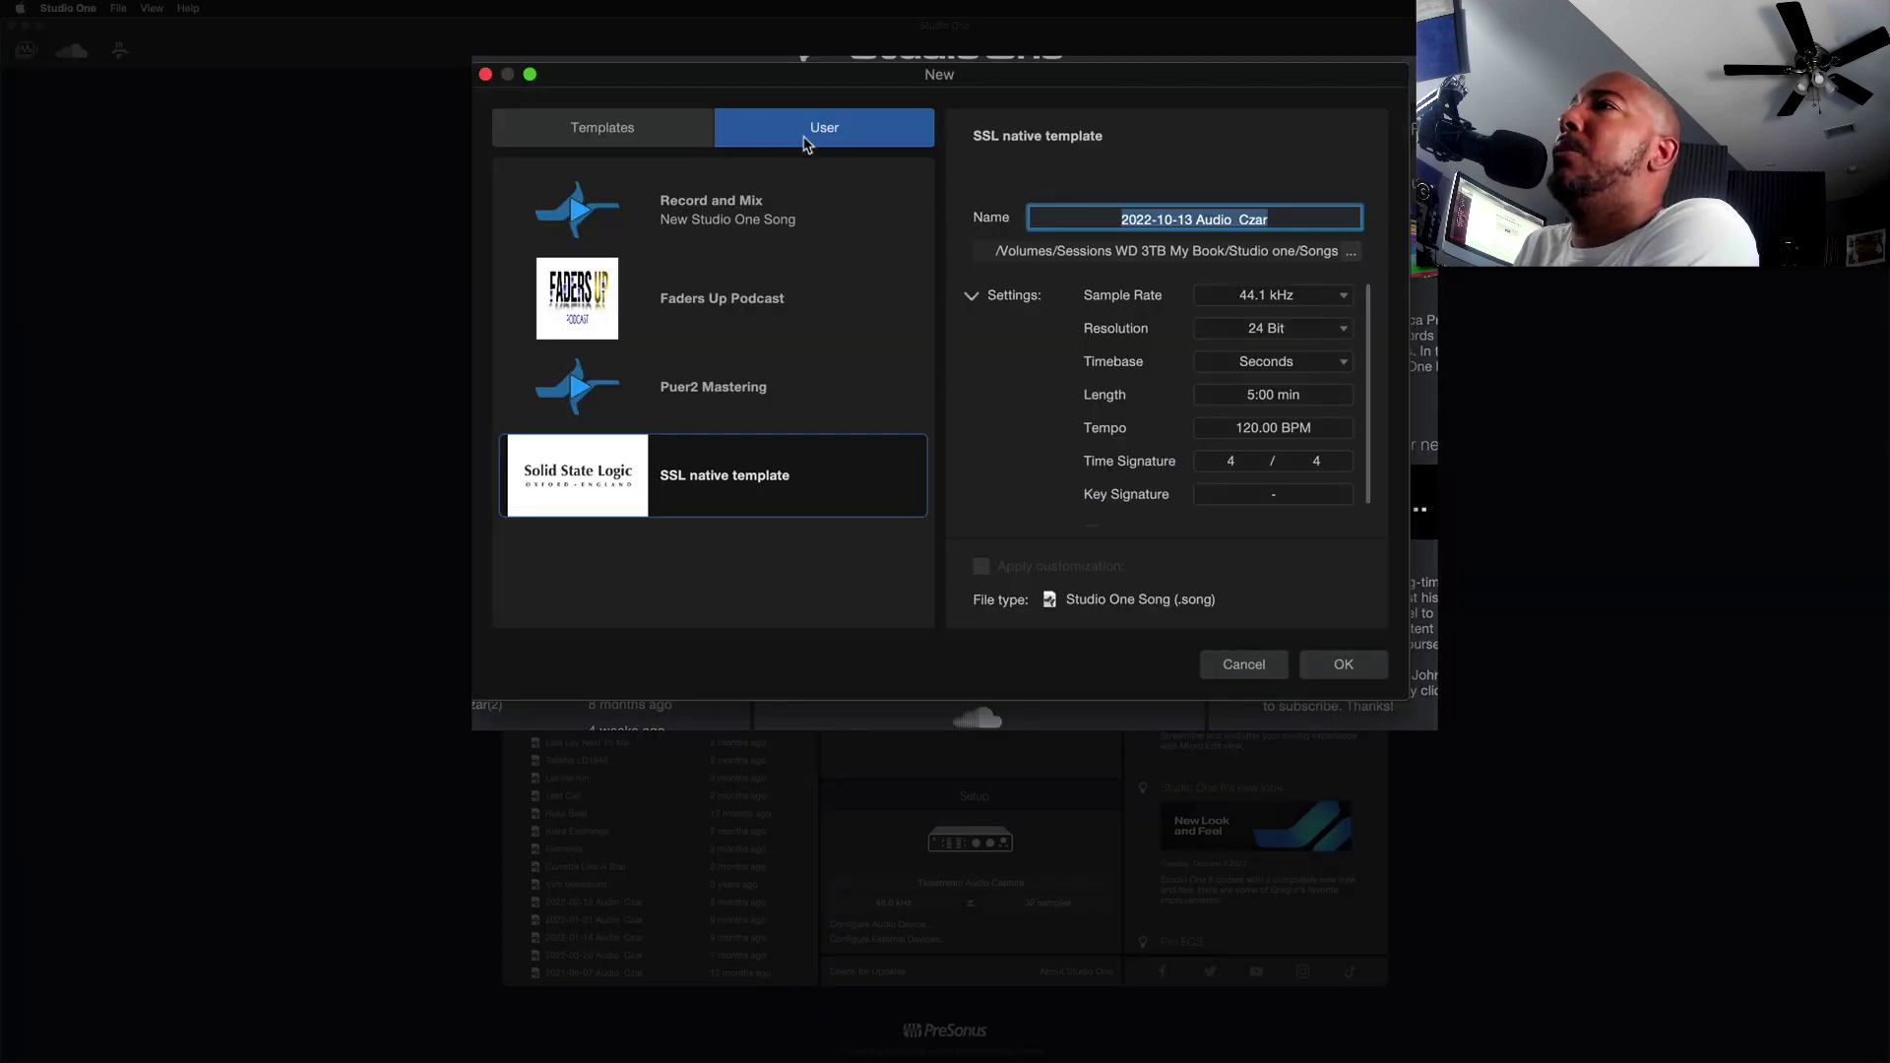
pyautogui.click(762, 482)
pyautogui.click(971, 295)
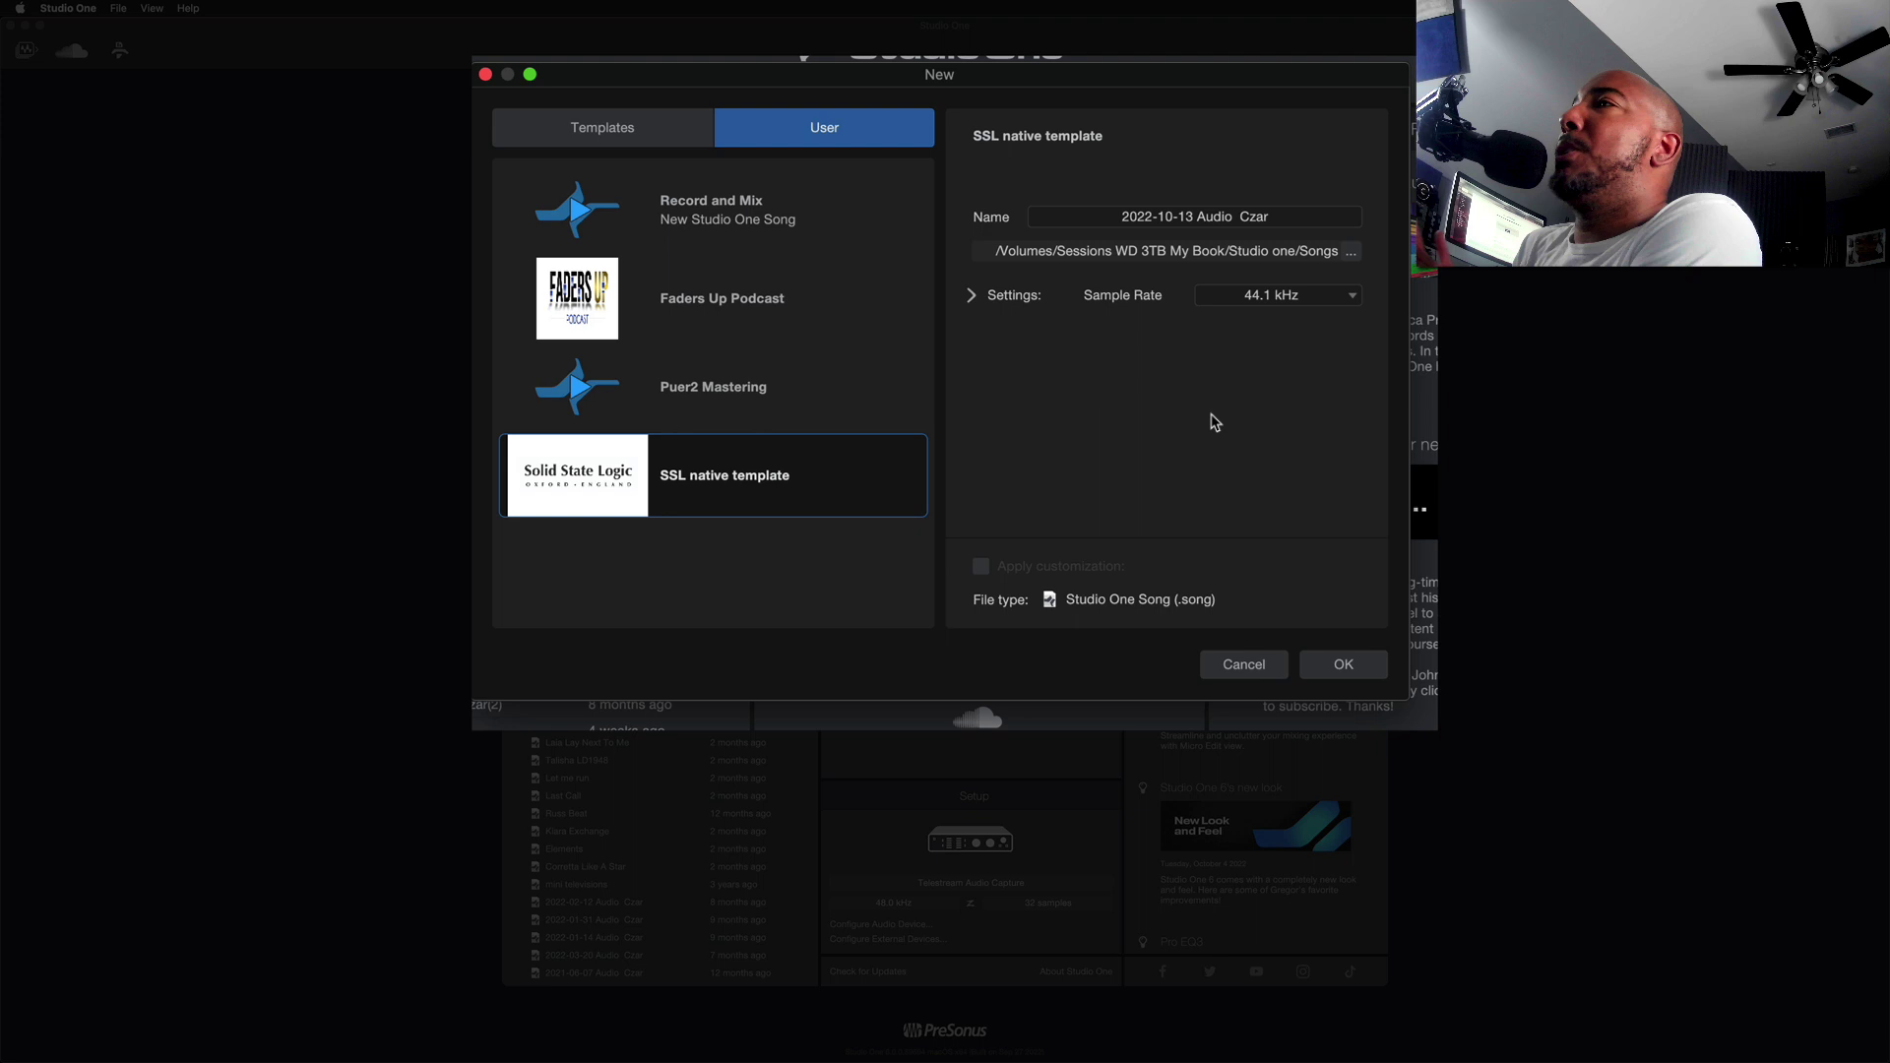
pyautogui.click(631, 131)
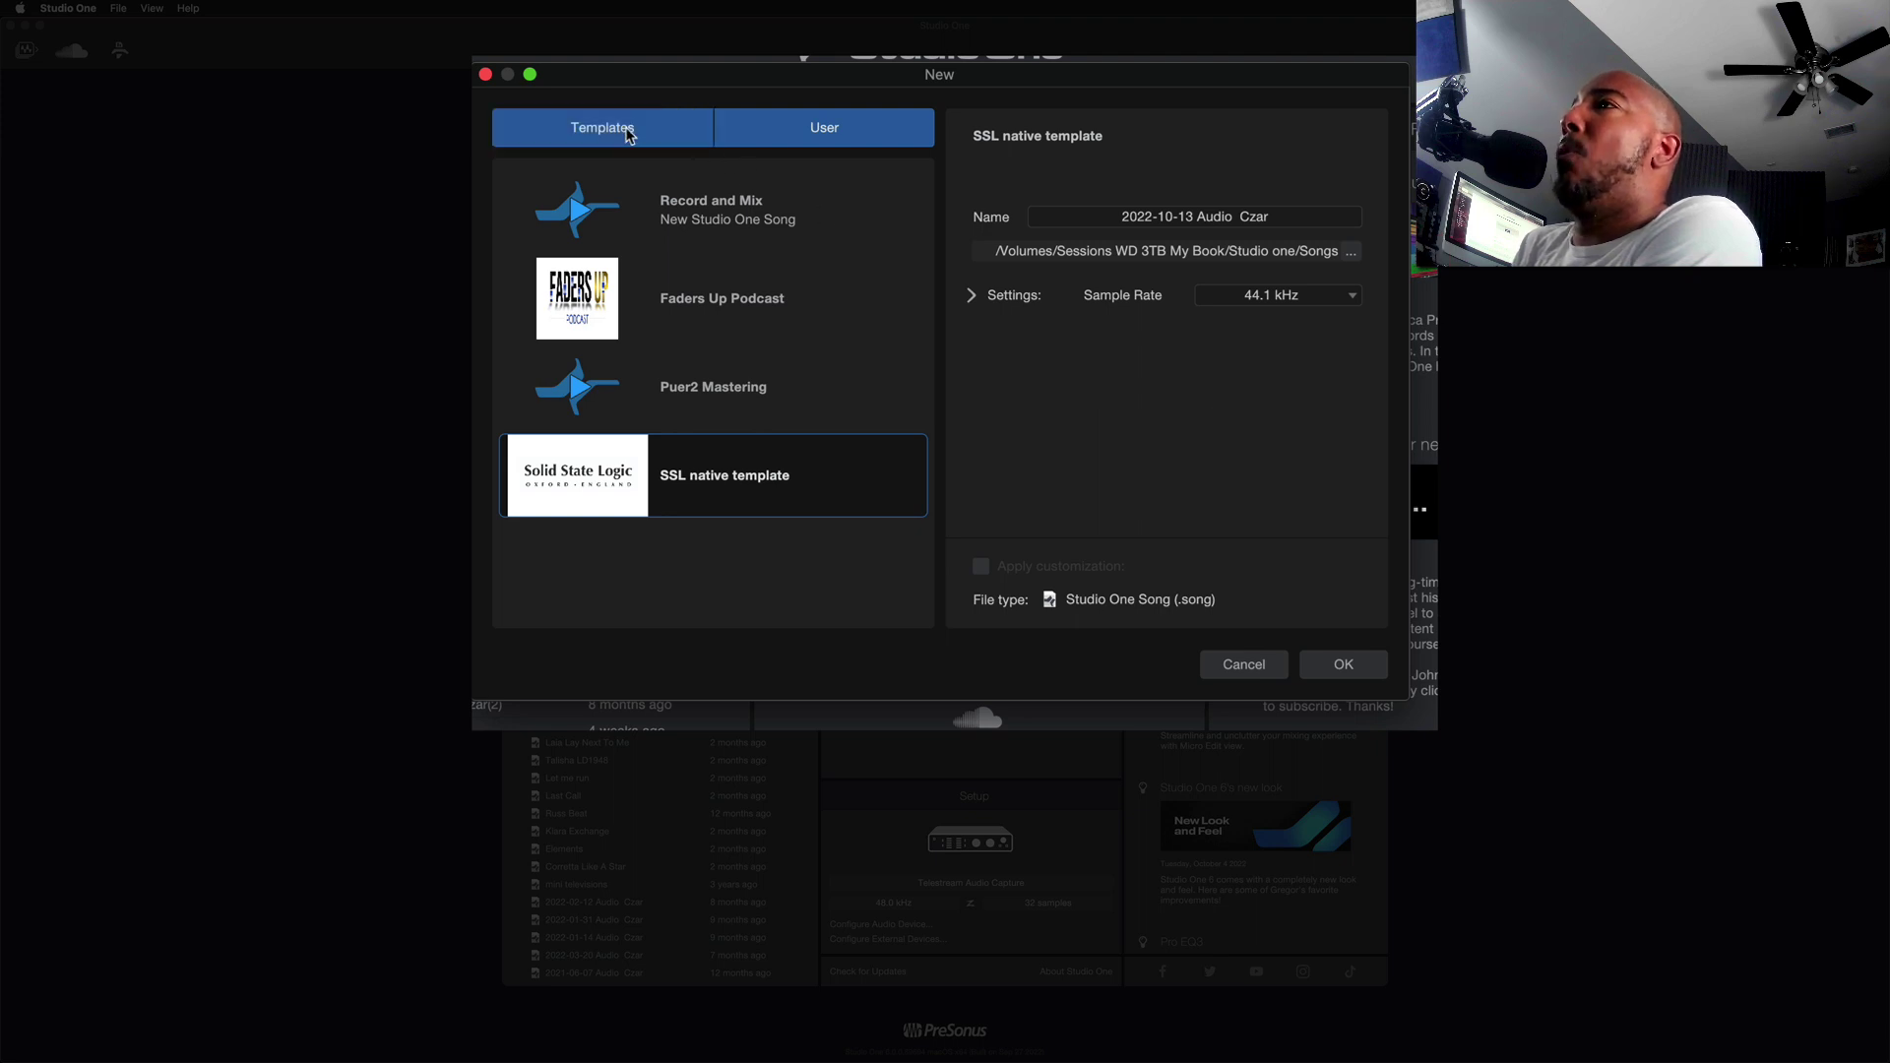
# Switch back to the user templates, showing Record and Mix at 44.1 kHz, 24 Bit, 5:00 min.
pyautogui.click(822, 132)
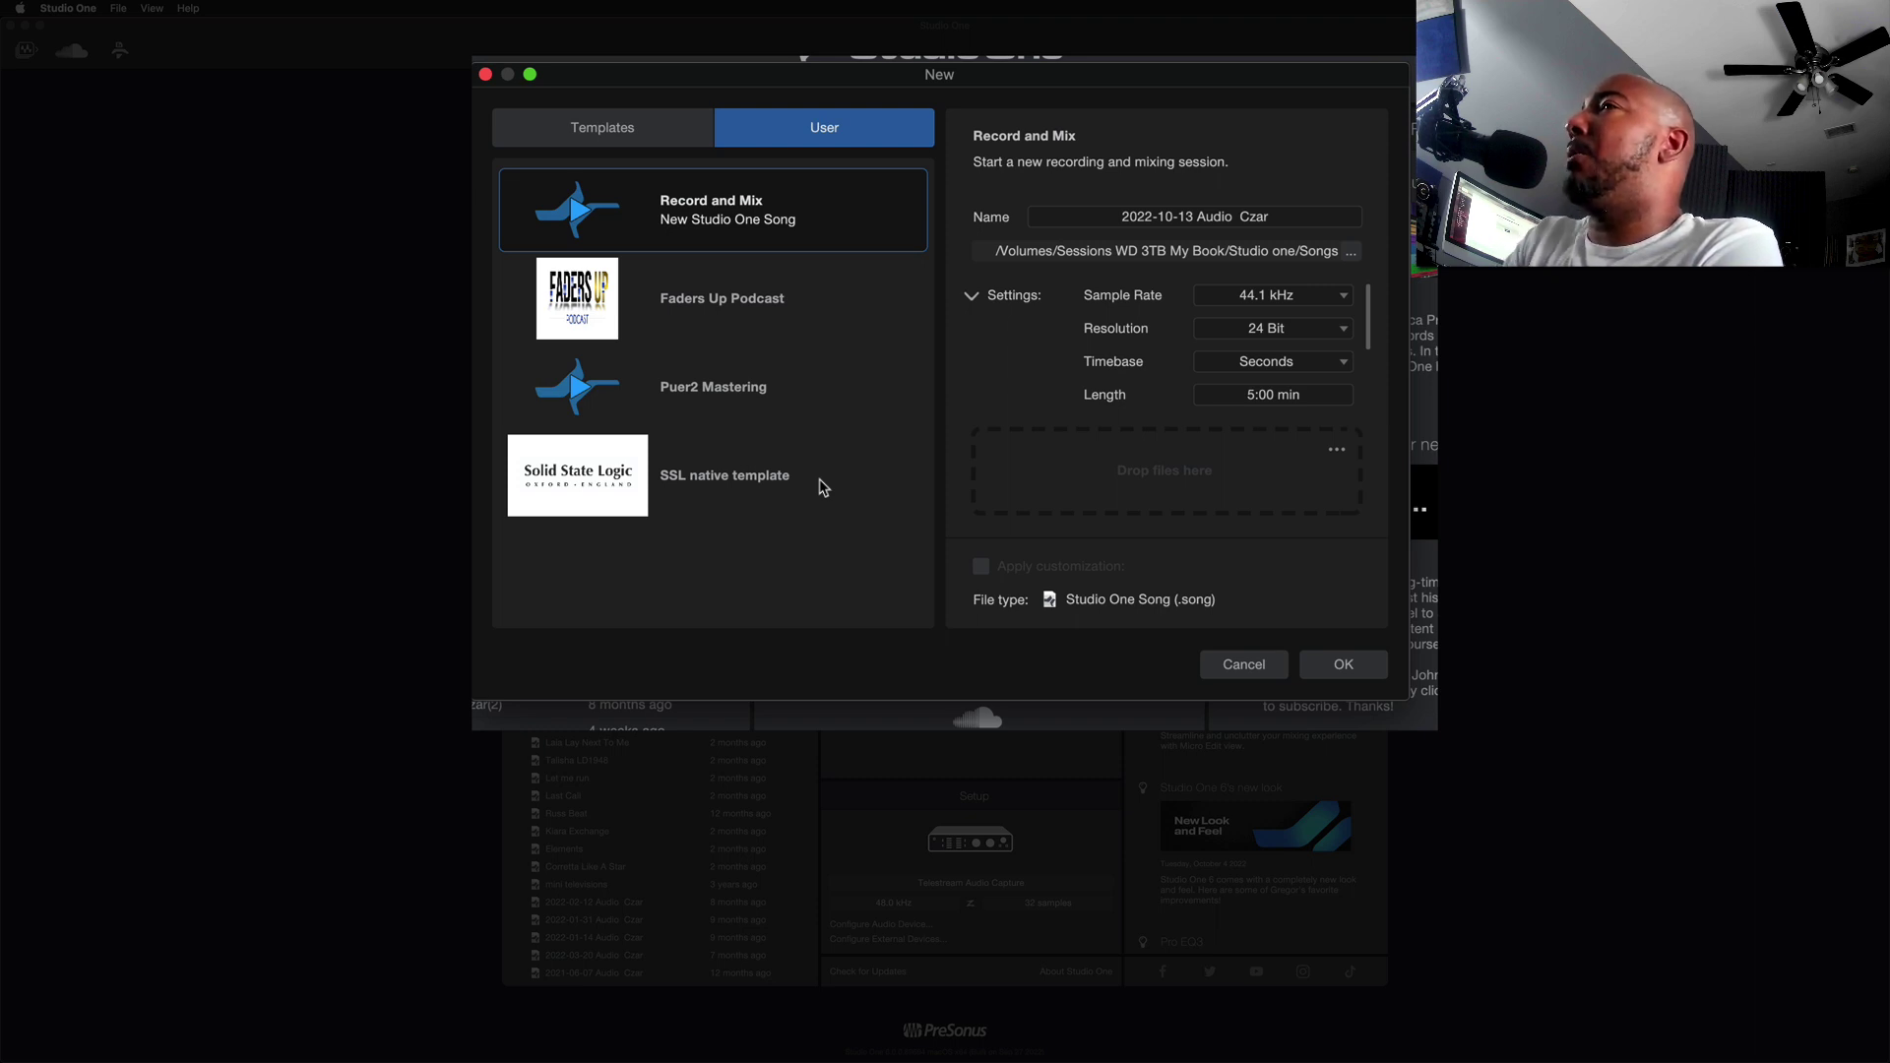
# Choose the factory Import Files template at 44.1 kHz, 24 Bit, 5:00 min length.
pyautogui.click(606, 129)
pyautogui.scroll(-3, 795, 369)
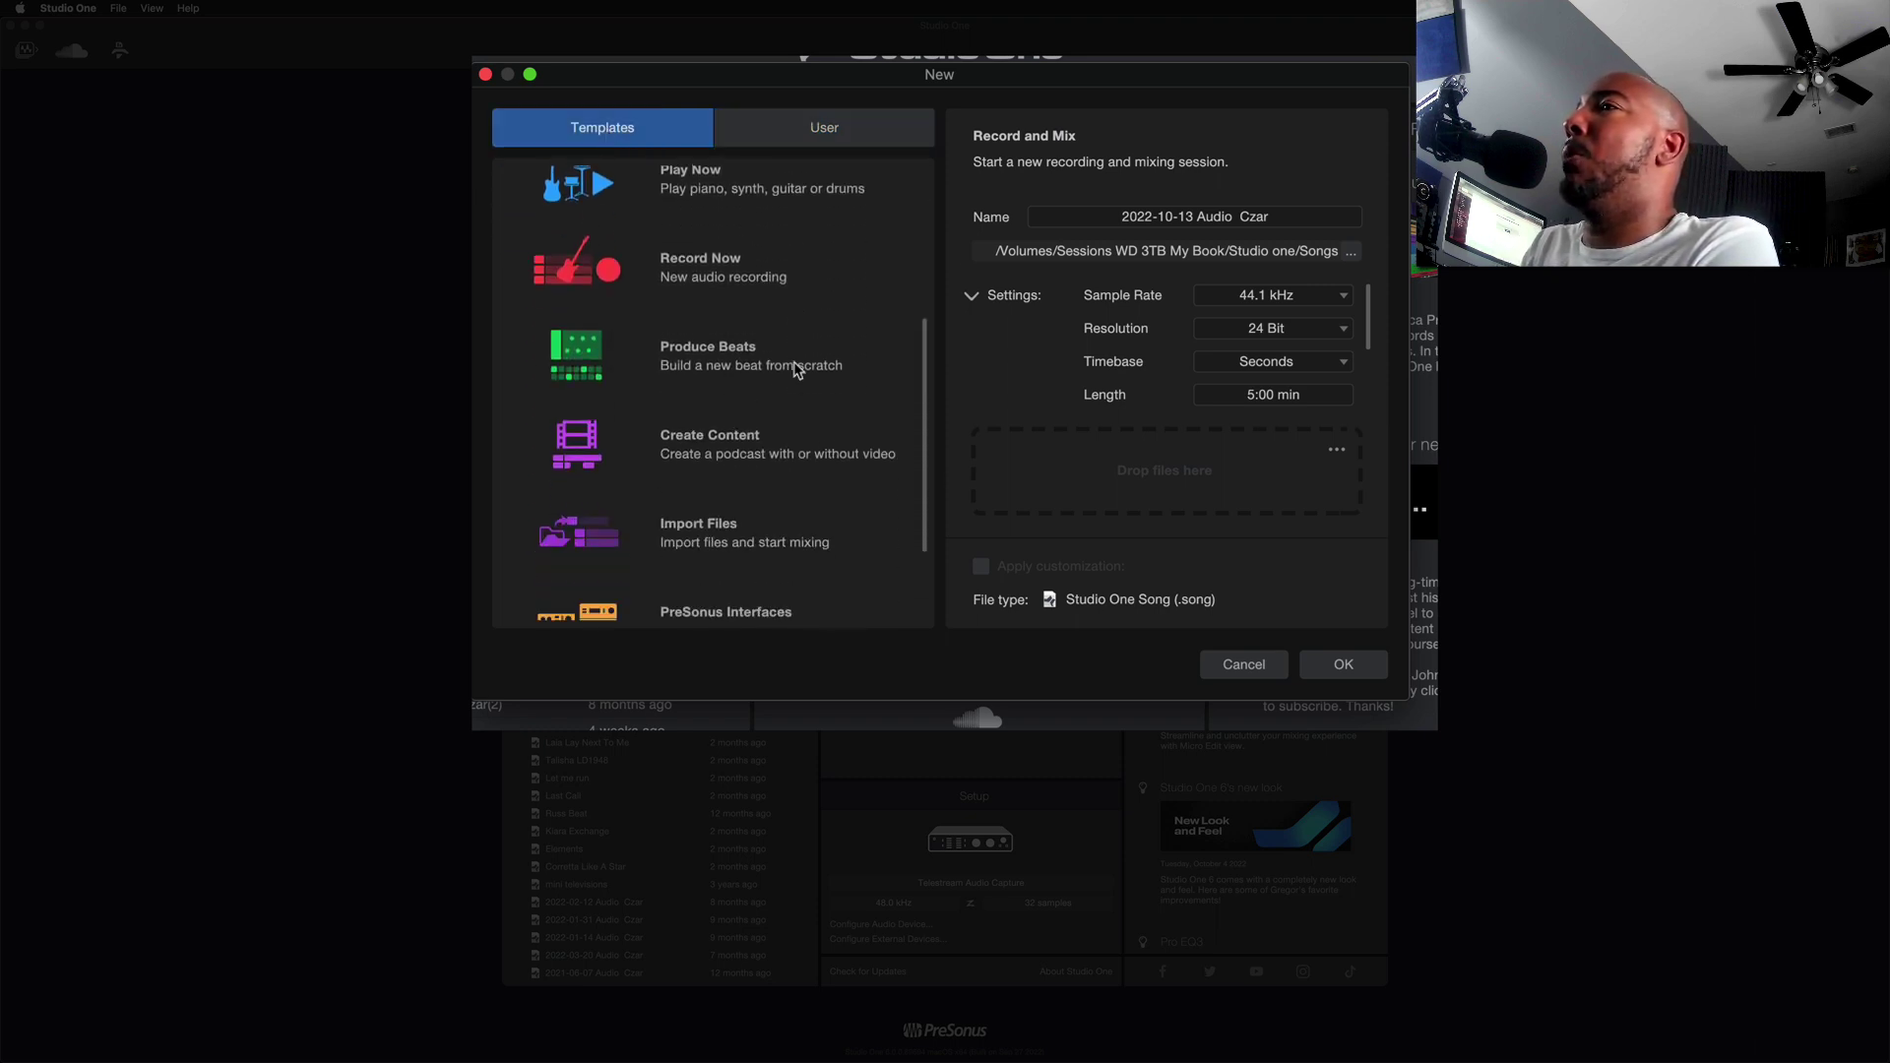
pyautogui.scroll(-3, 795, 369)
pyautogui.click(802, 411)
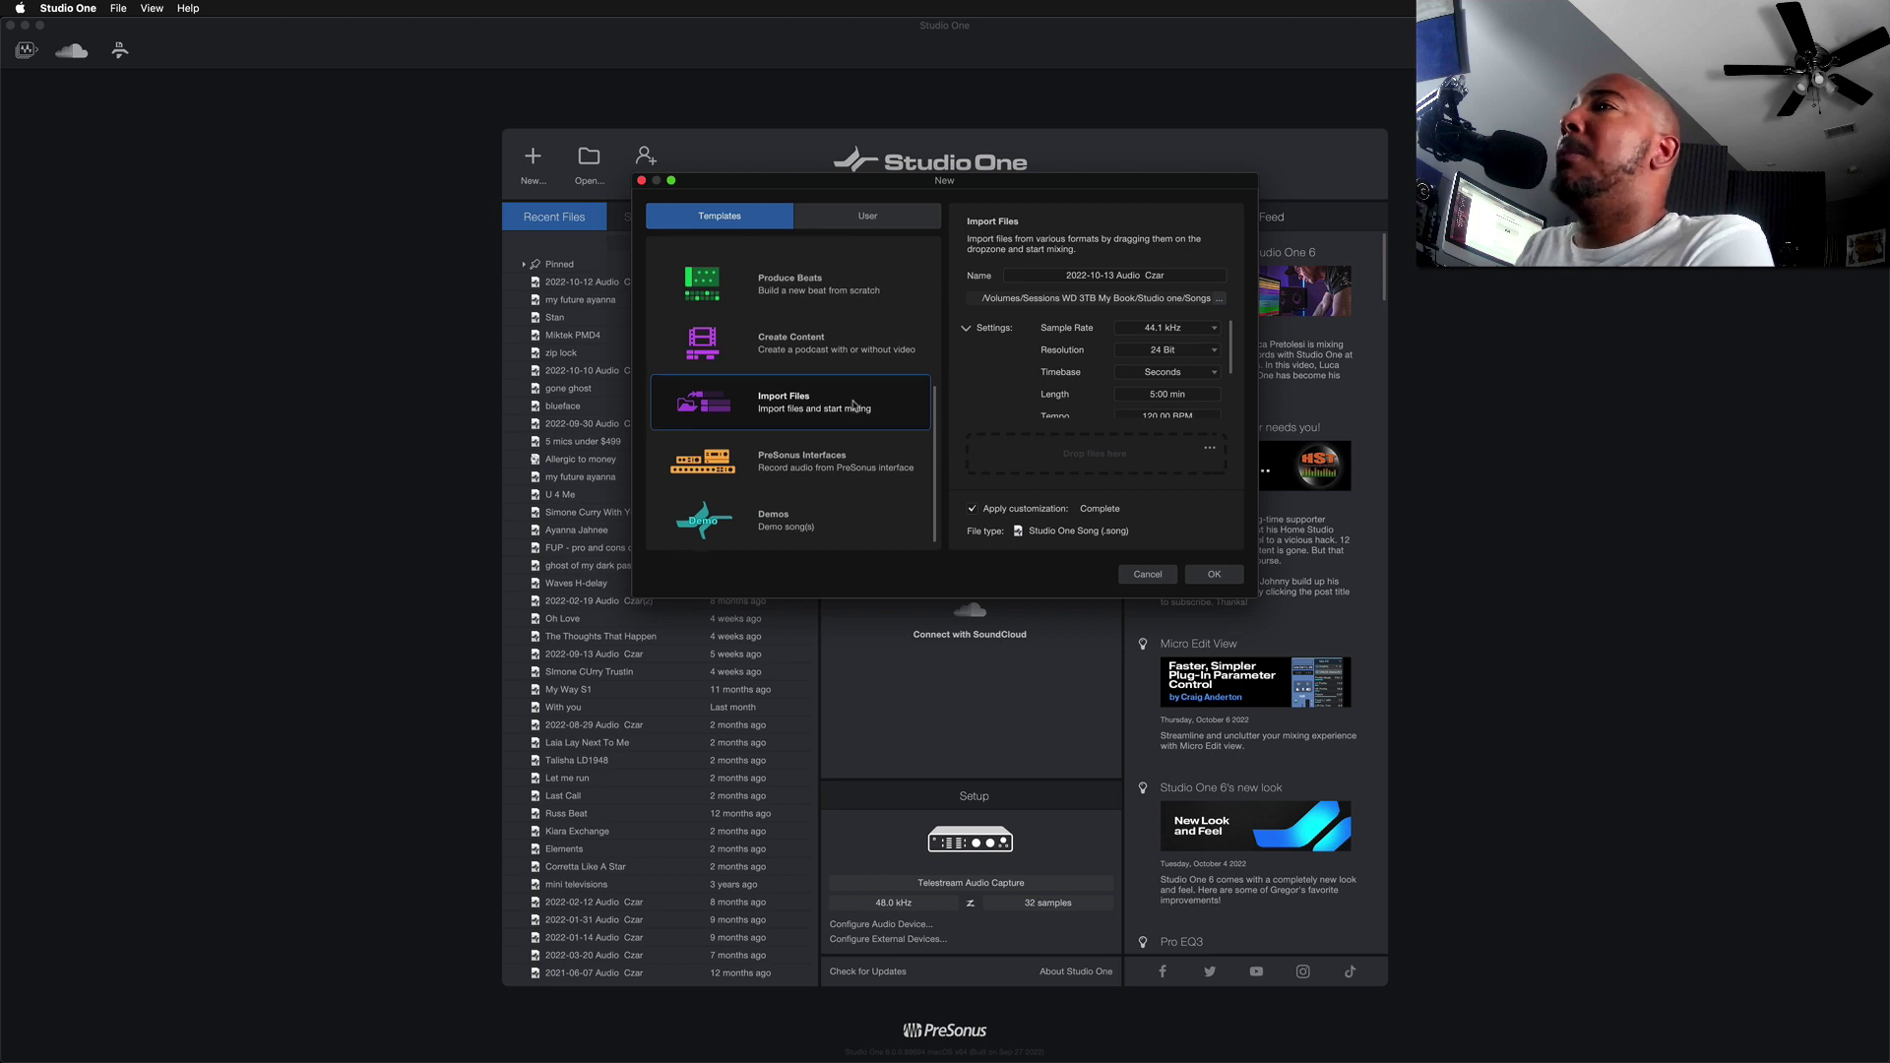
# Preview the Create Content and Play Now song templates.
pyautogui.scroll(3, 853, 404)
pyautogui.click(845, 456)
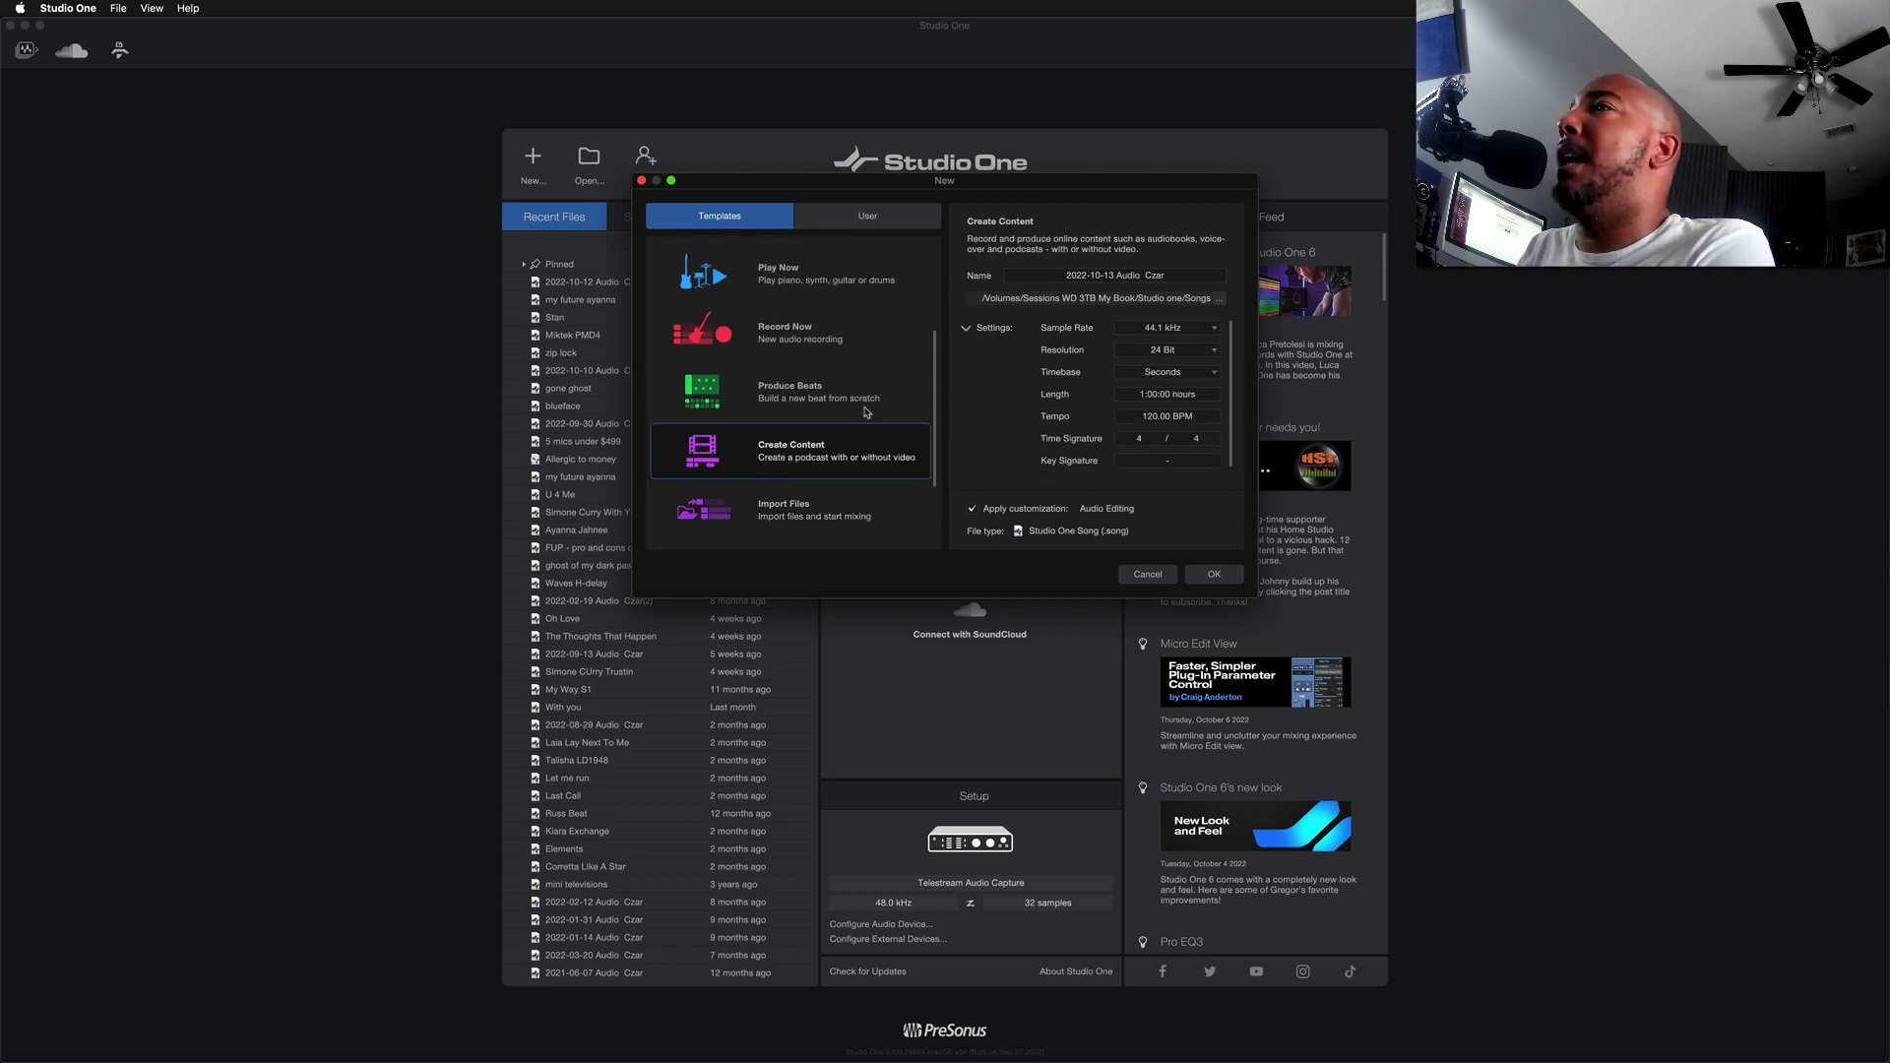
pyautogui.scroll(3, 854, 437)
pyautogui.scroll(-3, 852, 437)
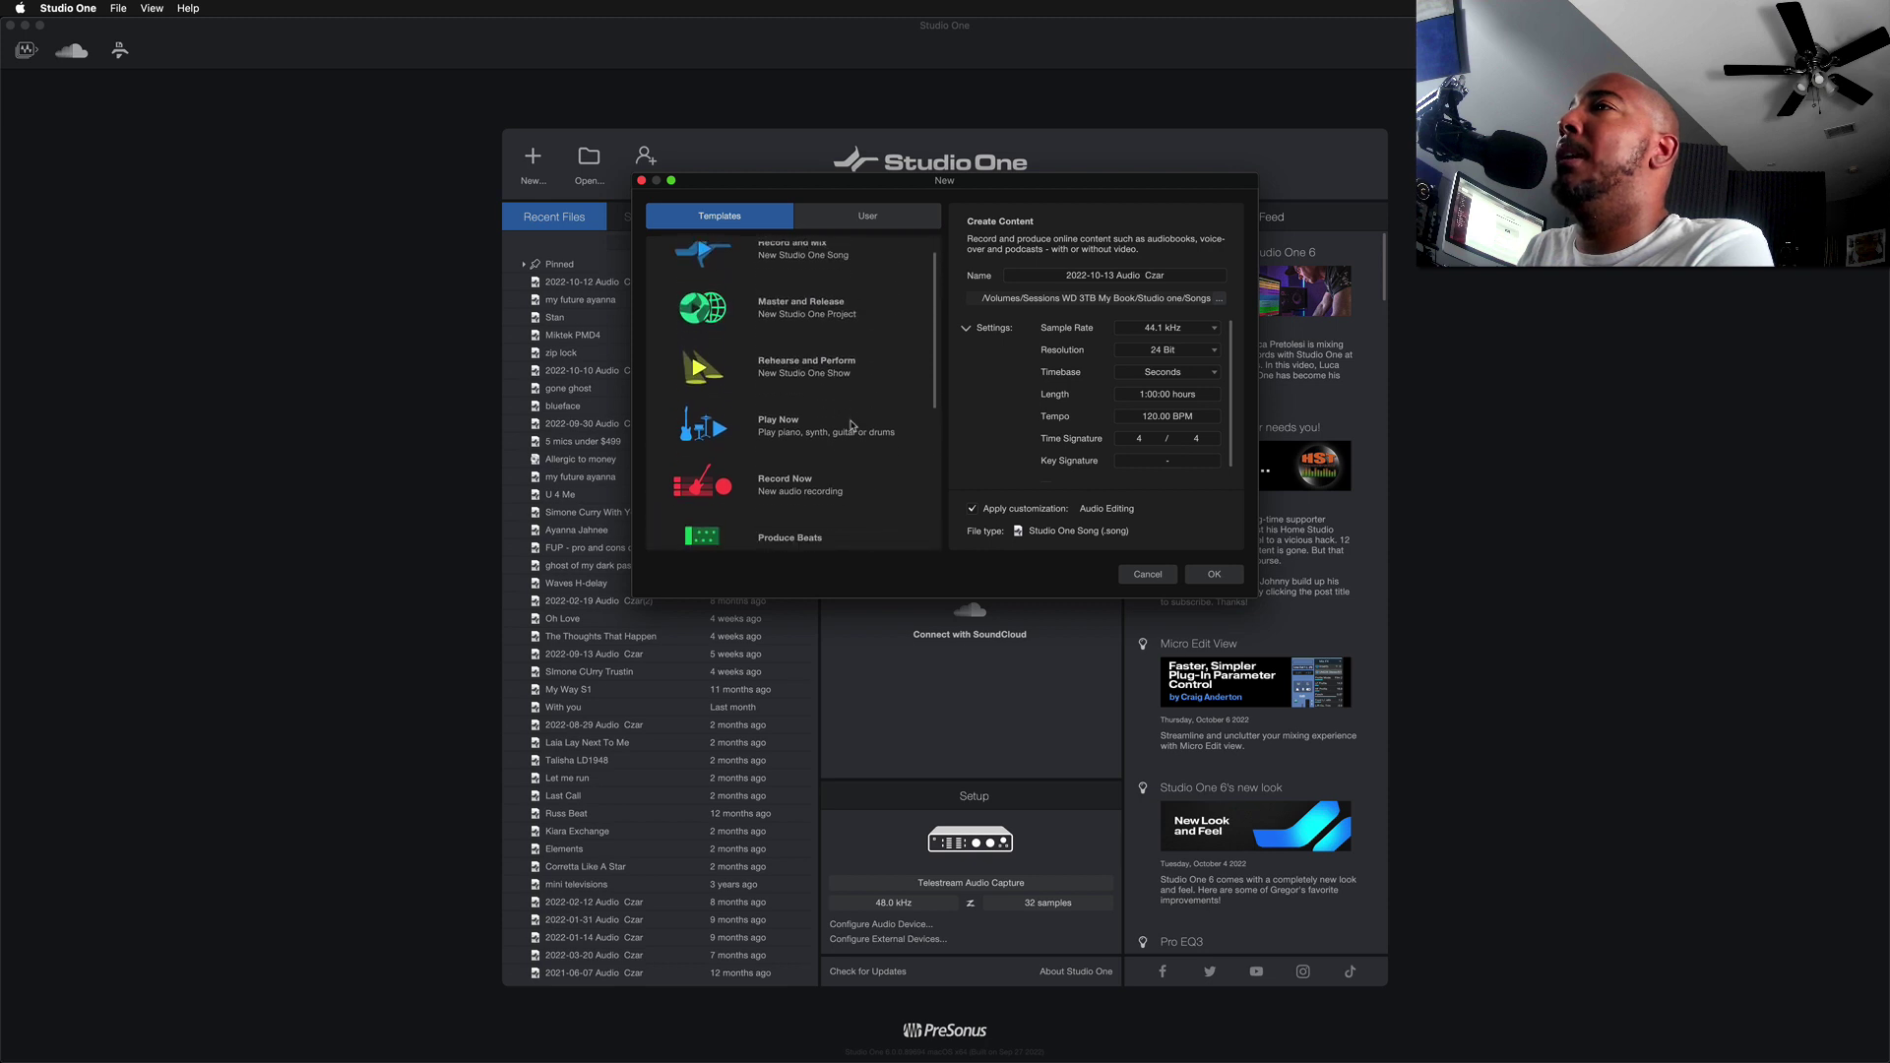
pyautogui.scroll(3, 848, 421)
pyautogui.scroll(-2, 842, 395)
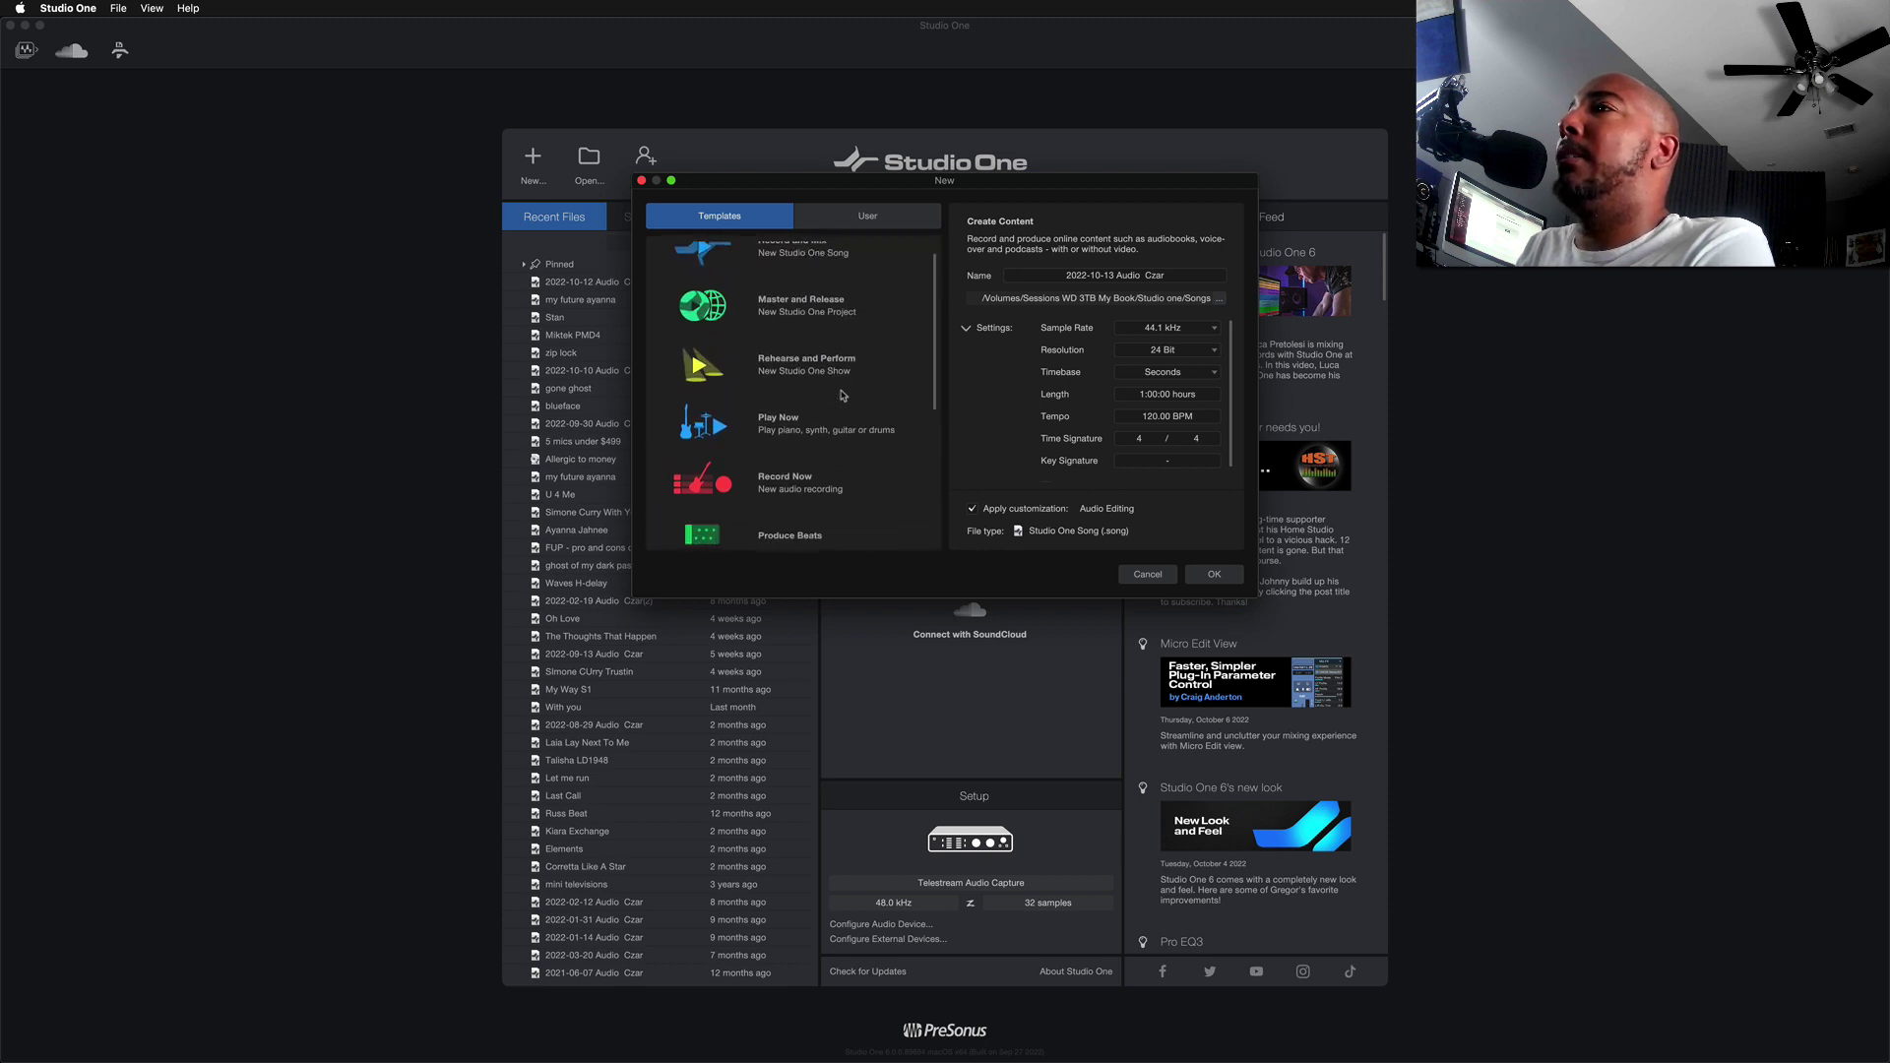
pyautogui.click(847, 403)
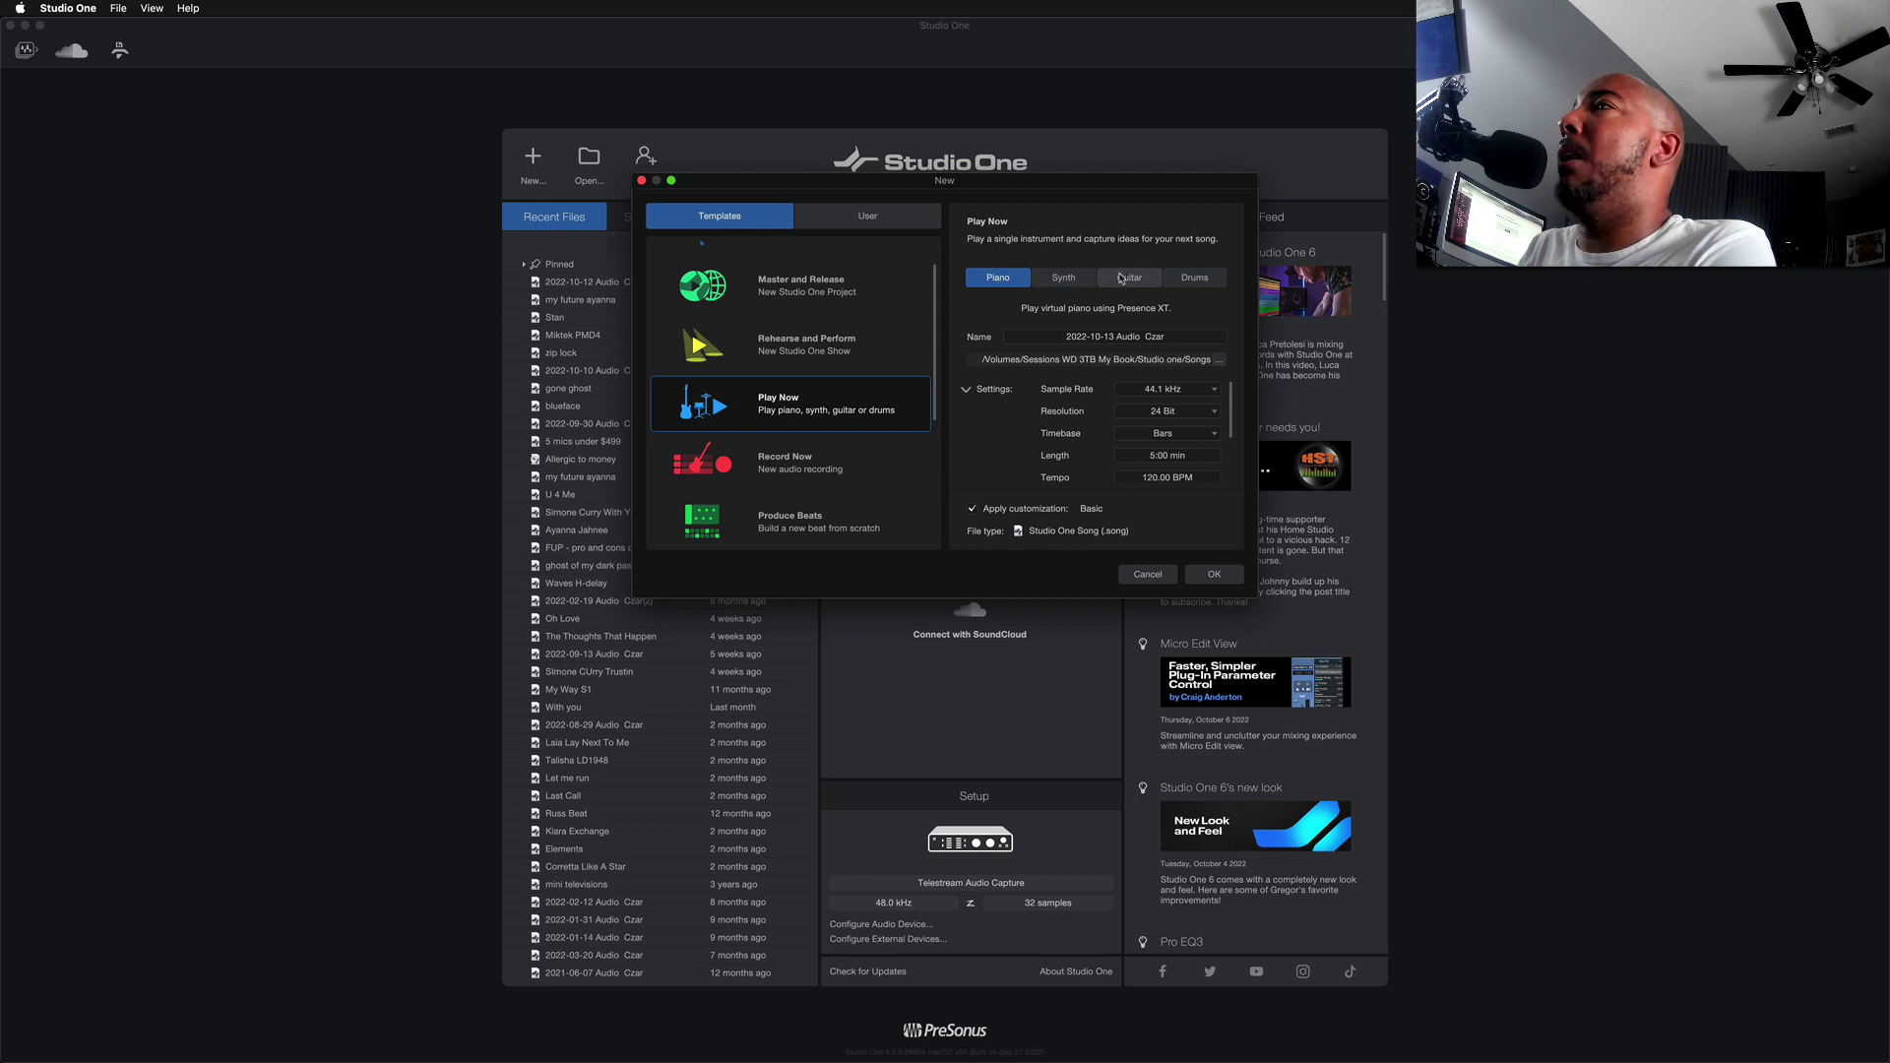
# Create a new song from the Record Now template with the Guitar and Vocal setup.
pyautogui.scroll(-1, 814, 438)
pyautogui.click(826, 451)
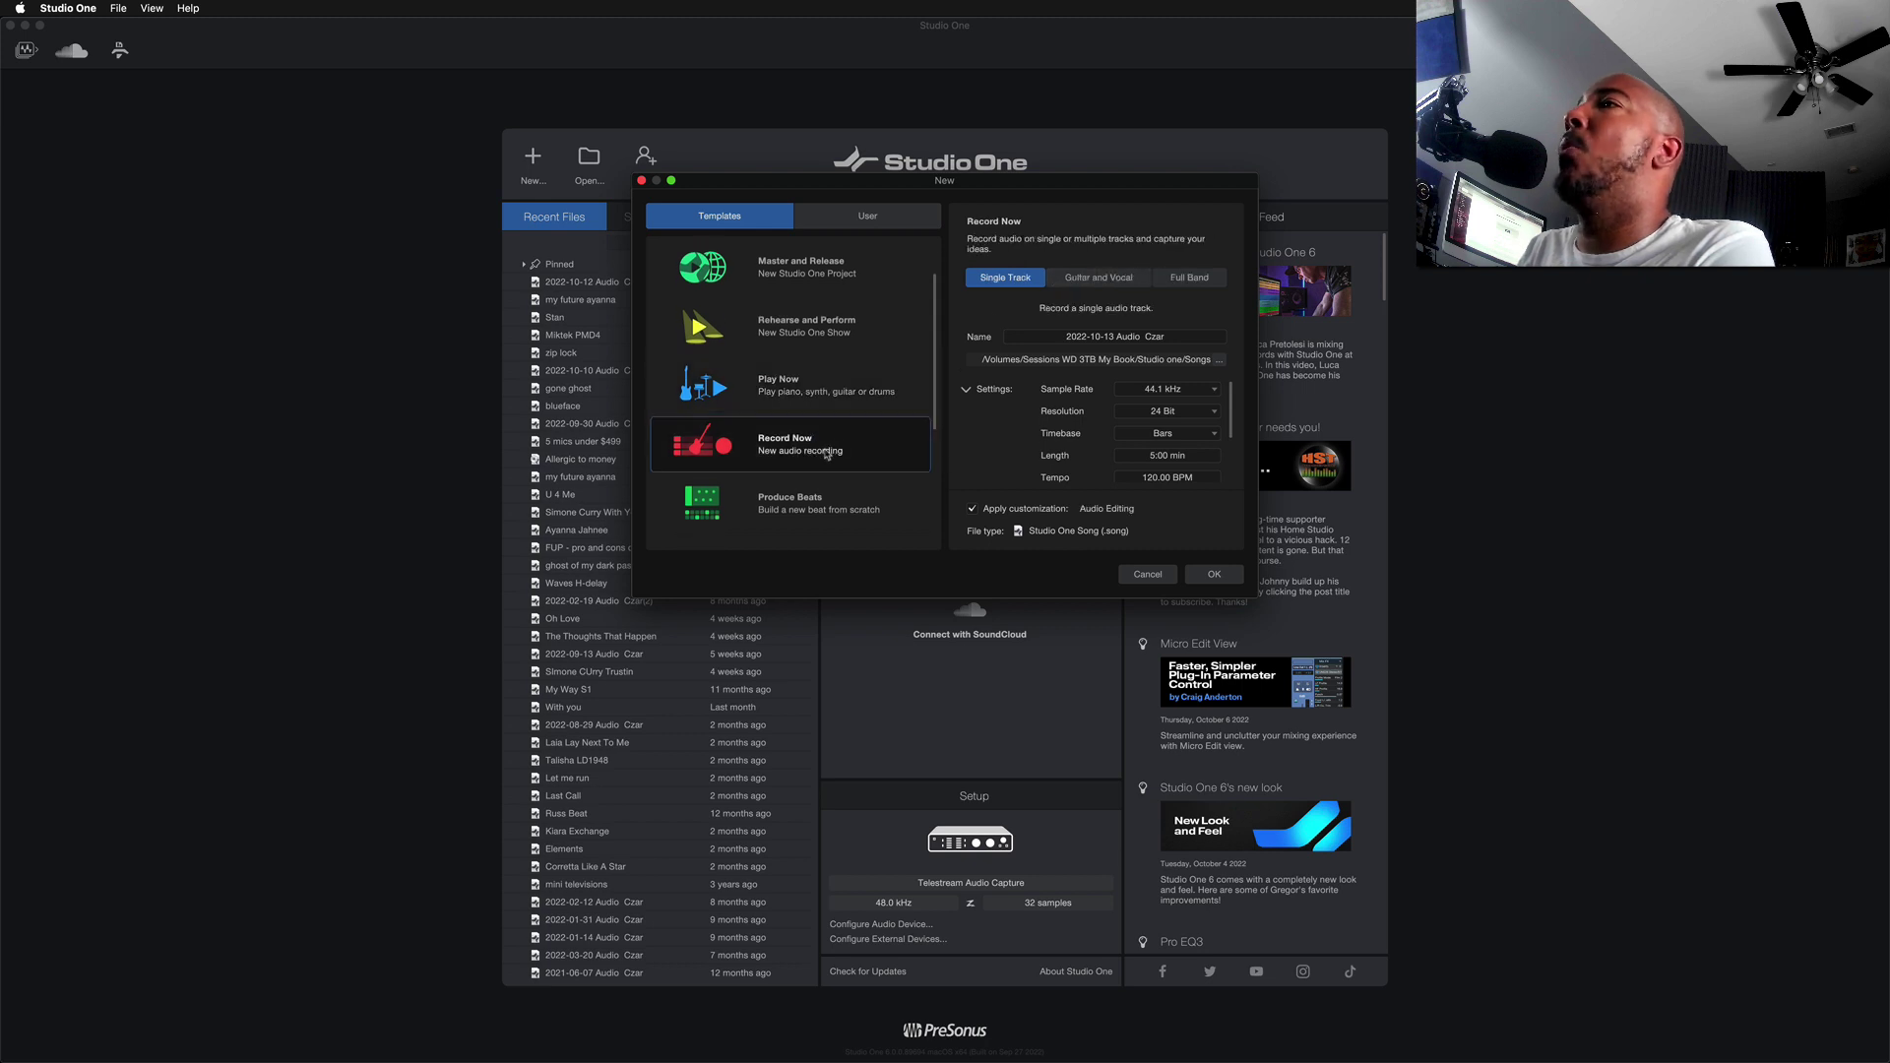
pyautogui.click(1098, 277)
pyautogui.click(1214, 575)
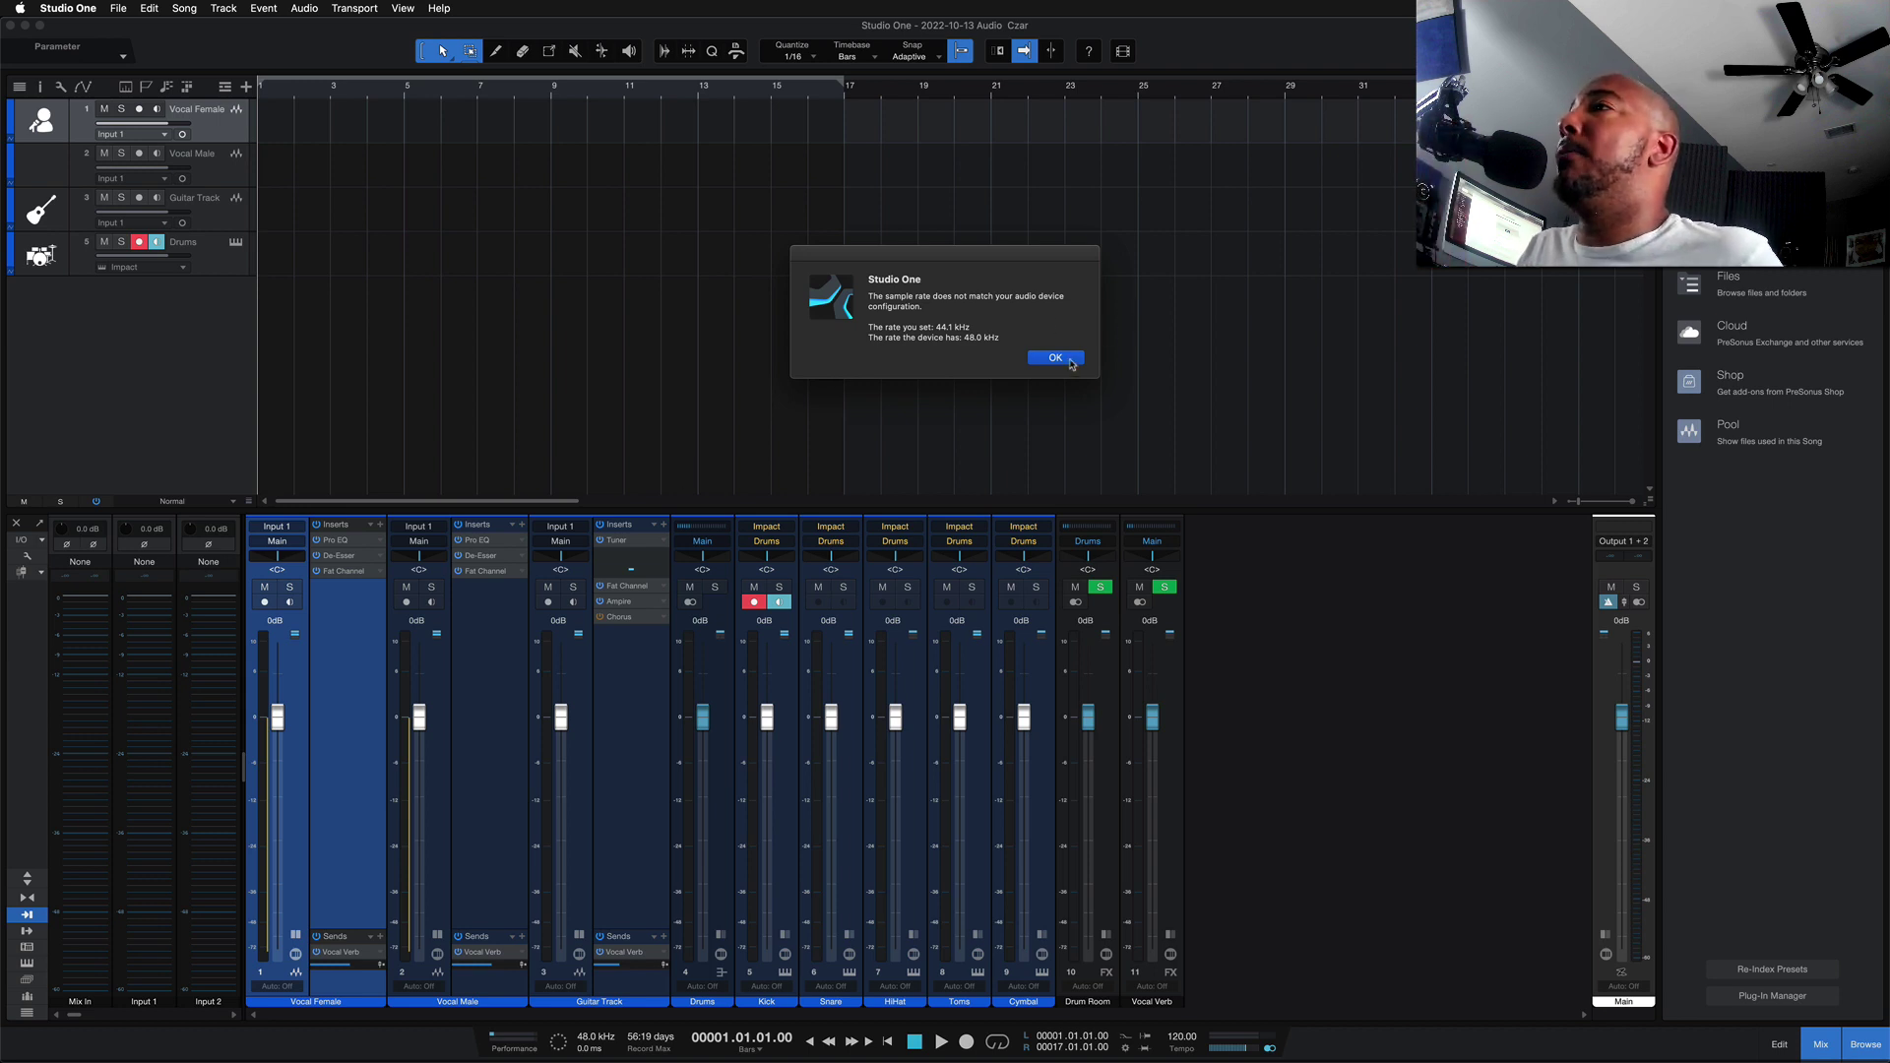
# Dismiss the sample-rate mismatch warning to reveal the Record Now walkthrough.
pyautogui.click(1054, 358)
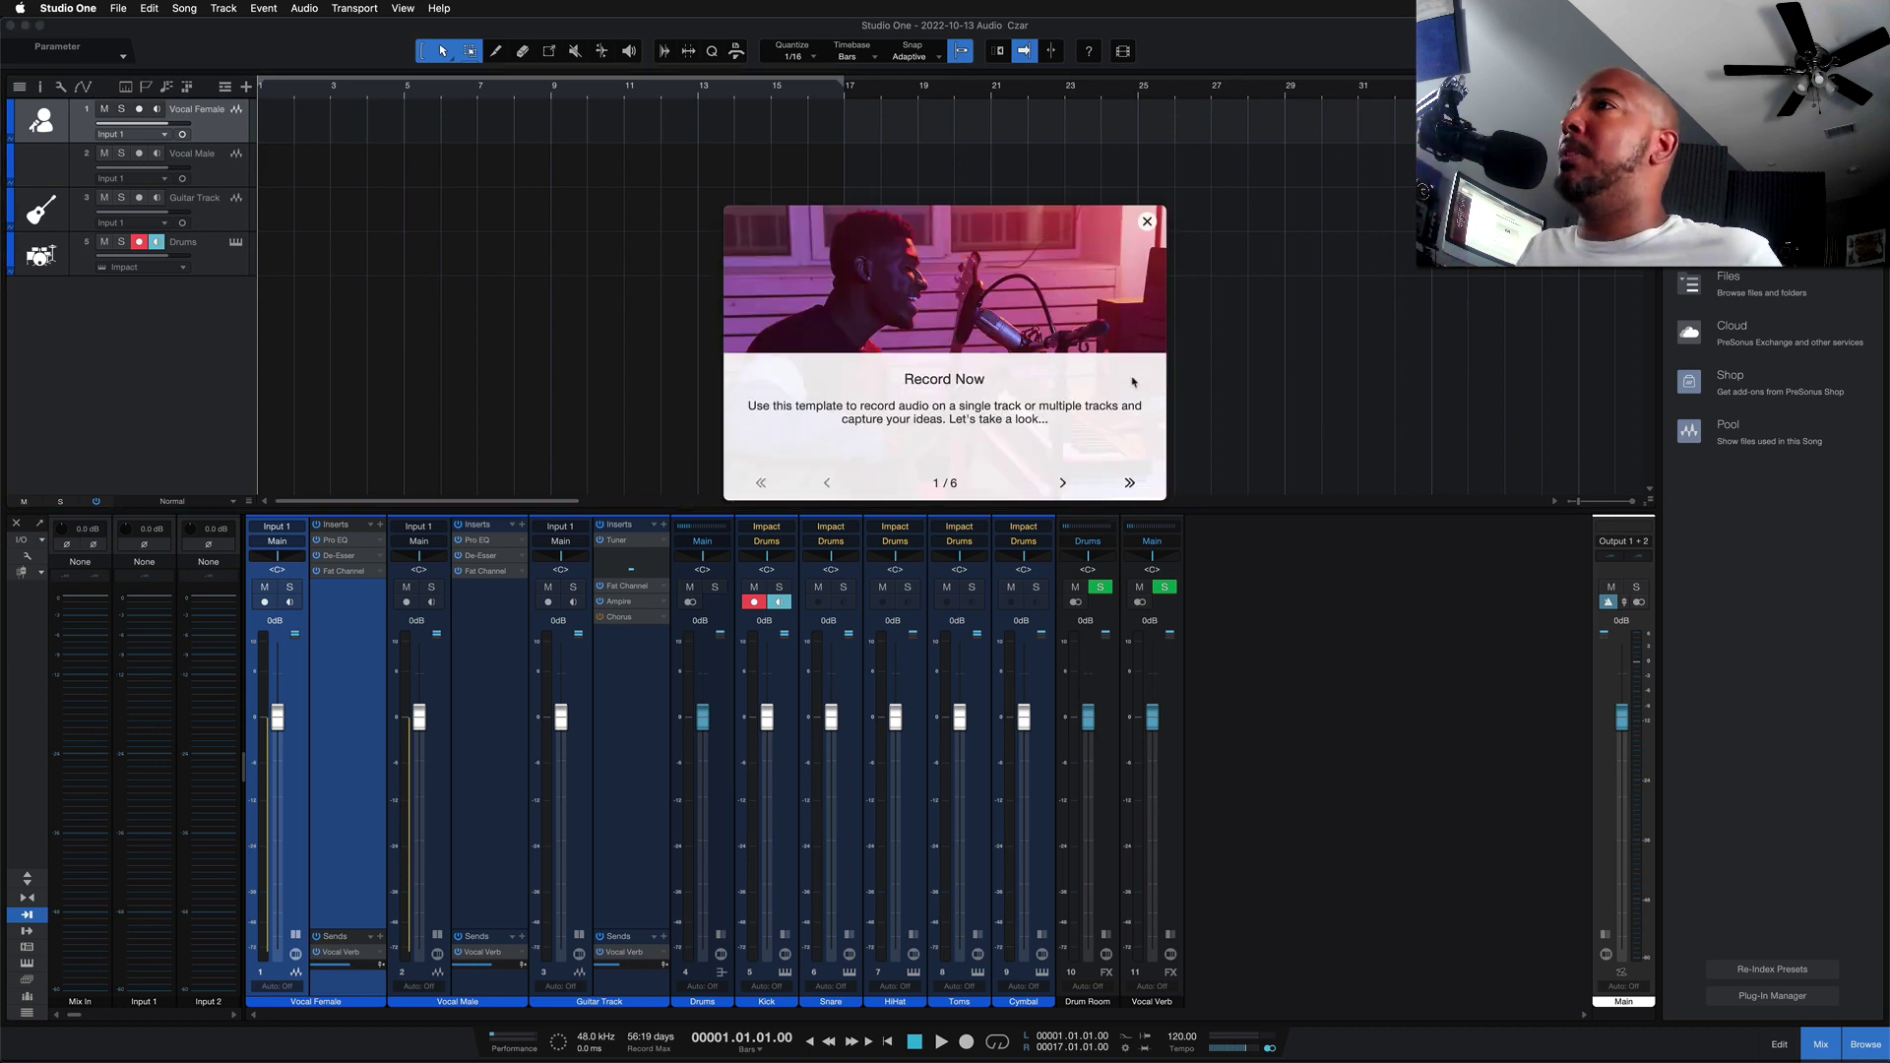